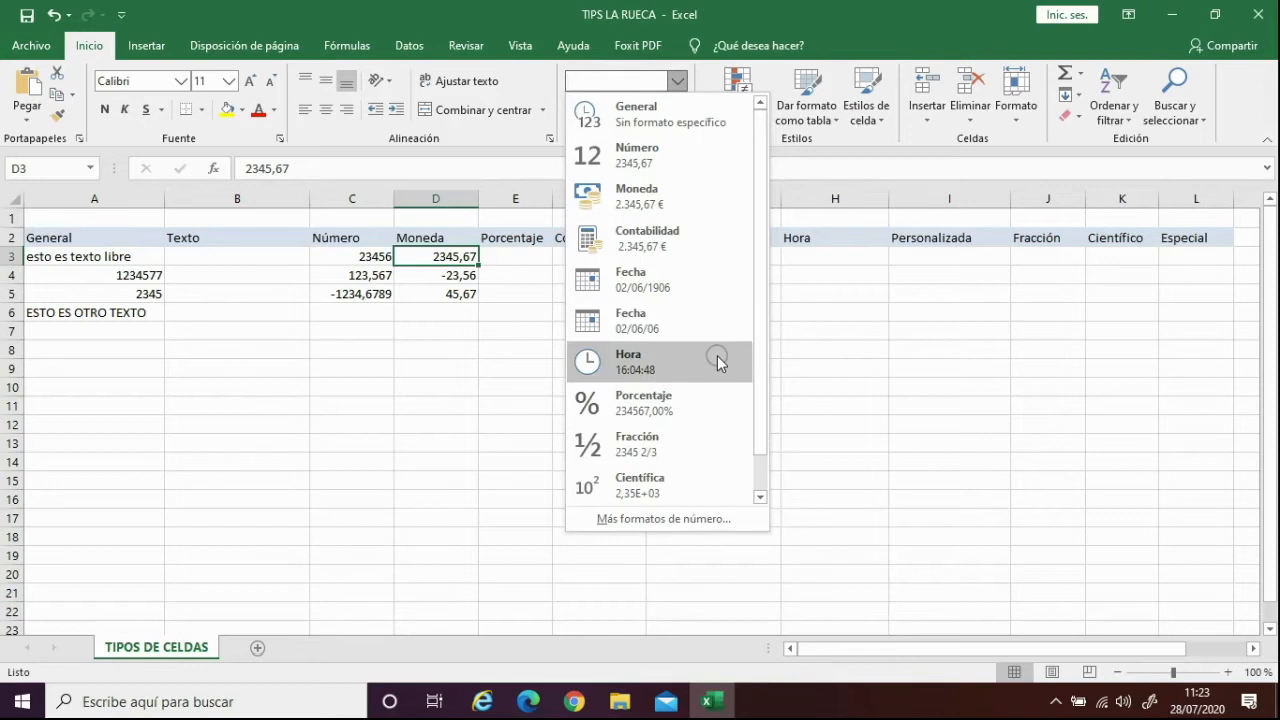
Examine the available number format categories for cell D3 in the Format Cells dialog.
{"action": "left_click", "coordinate": [818, 372]}
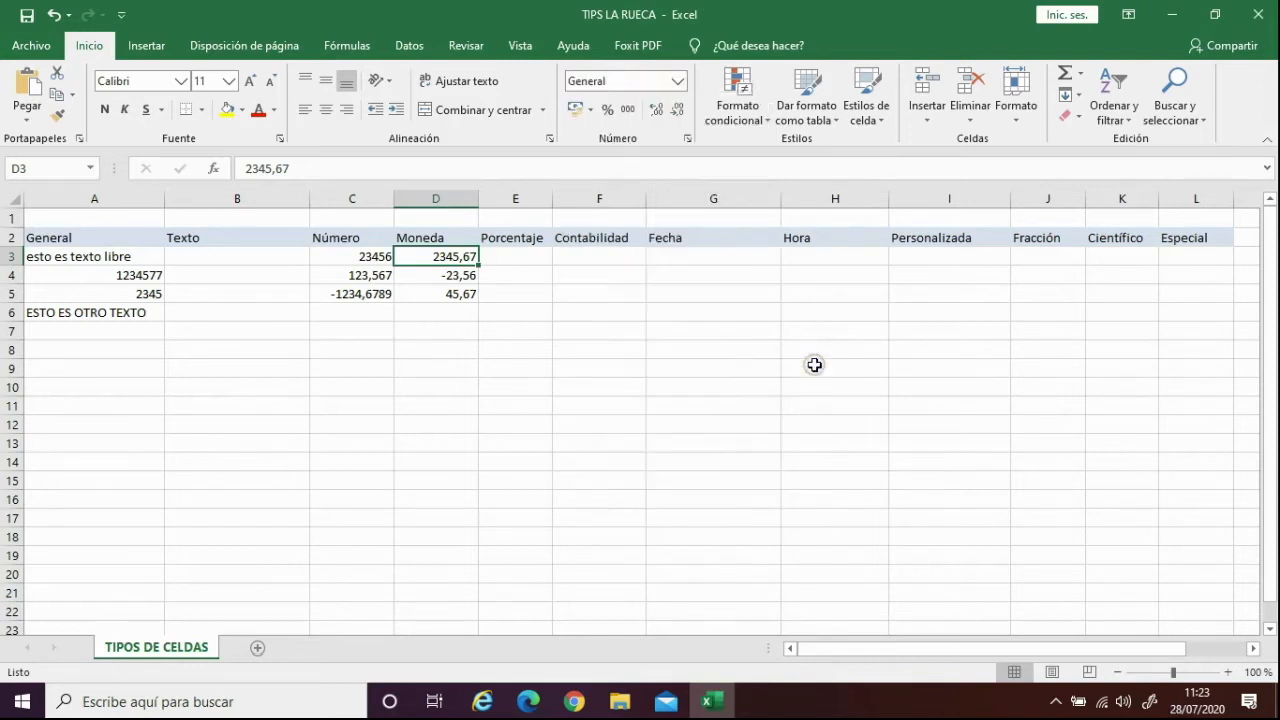
{"action": "right_click", "coordinate": [456, 258]}
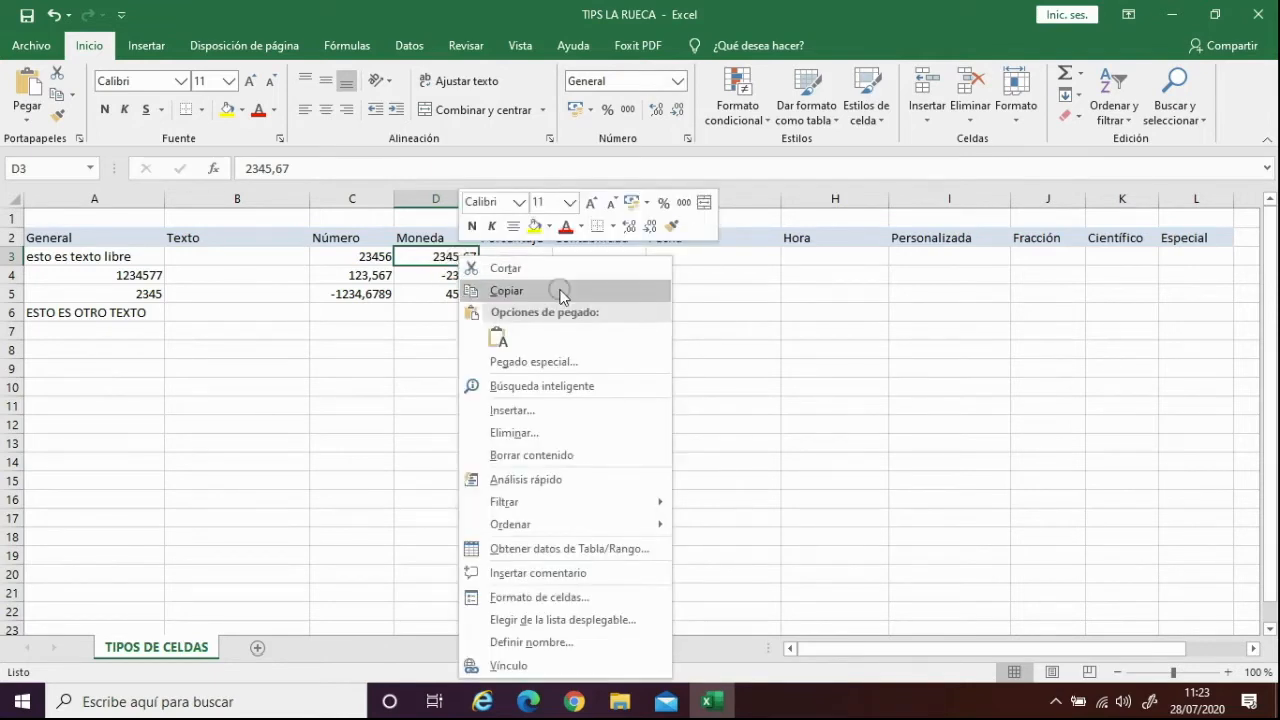
{"action": "left_click", "coordinate": [533, 600]}
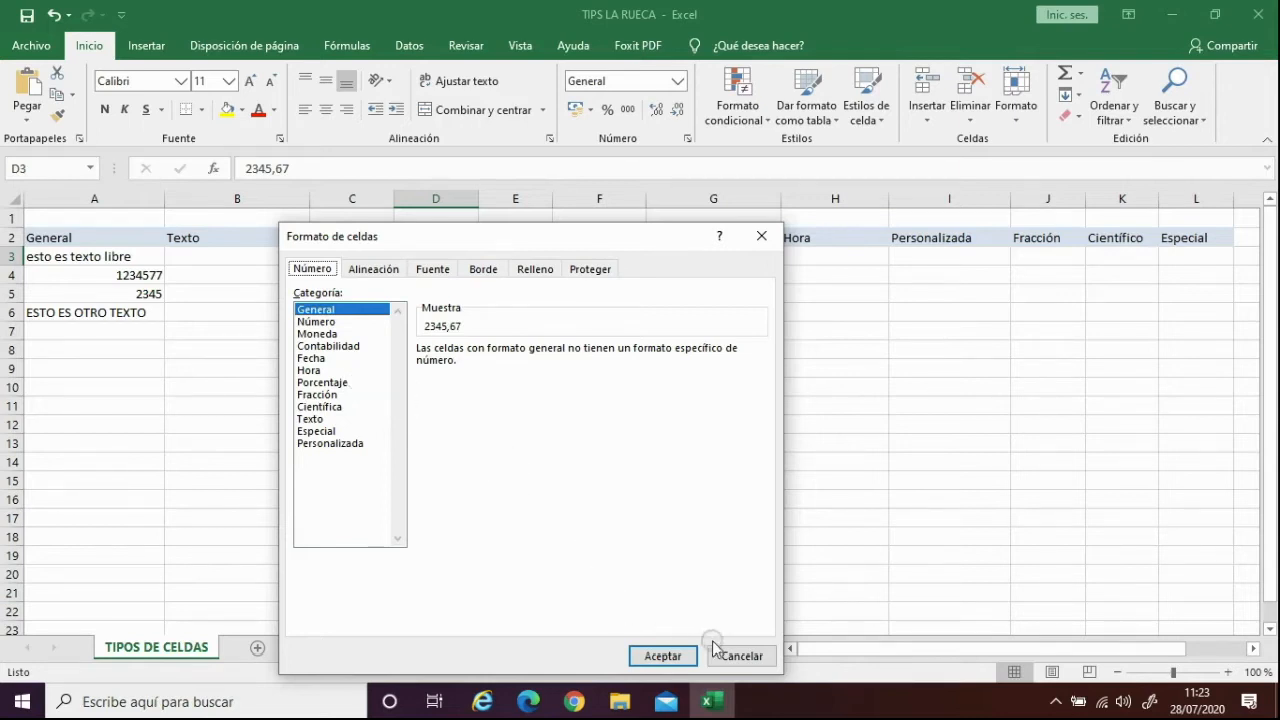
{"action": "left_click", "coordinate": [663, 656]}
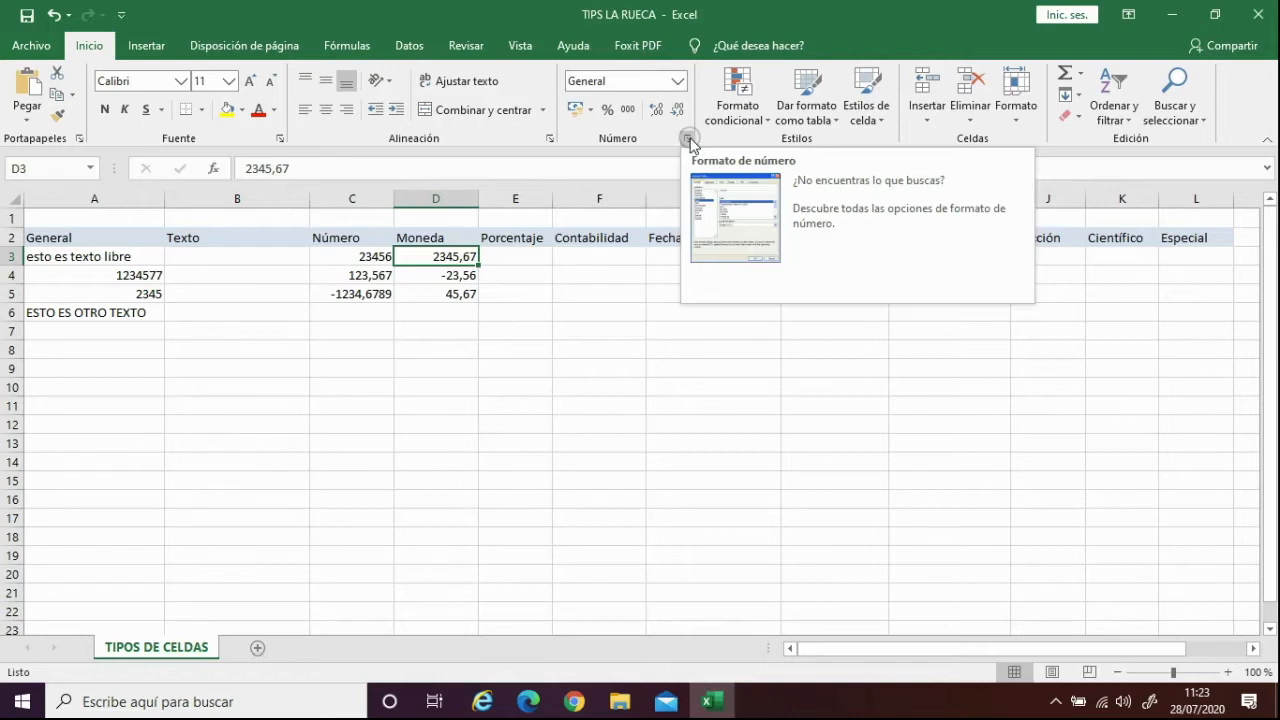
{"action": "left_click", "coordinate": [688, 139]}
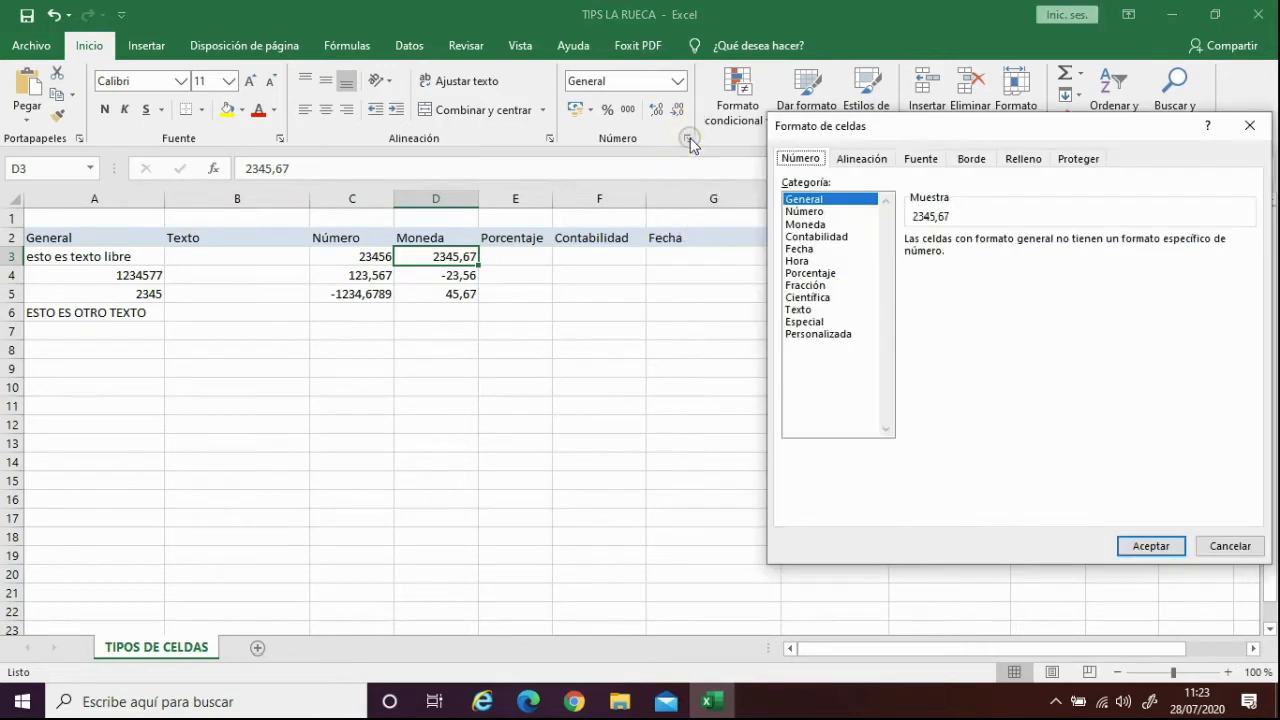
{"action": "left_click", "coordinate": [1150, 546]}
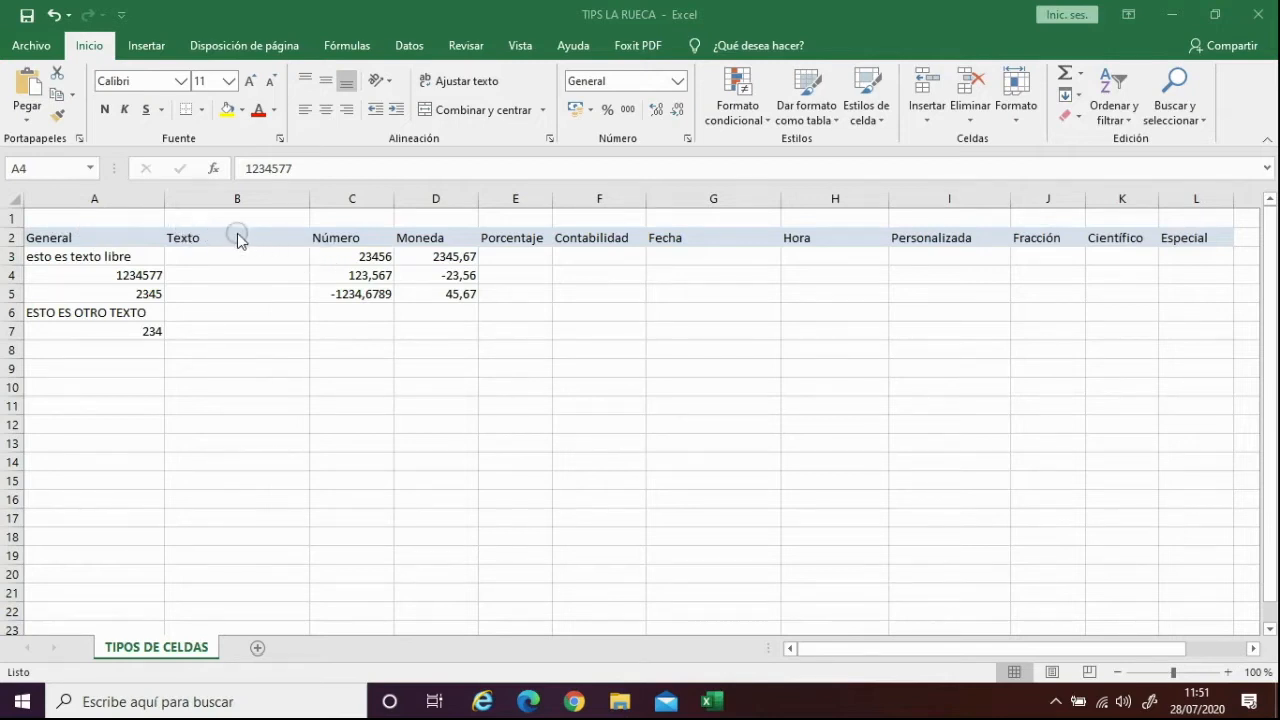
Inspect the text and number entries of the General column in cells A3 to A5.
{"action": "left_click", "coordinate": [134, 256]}
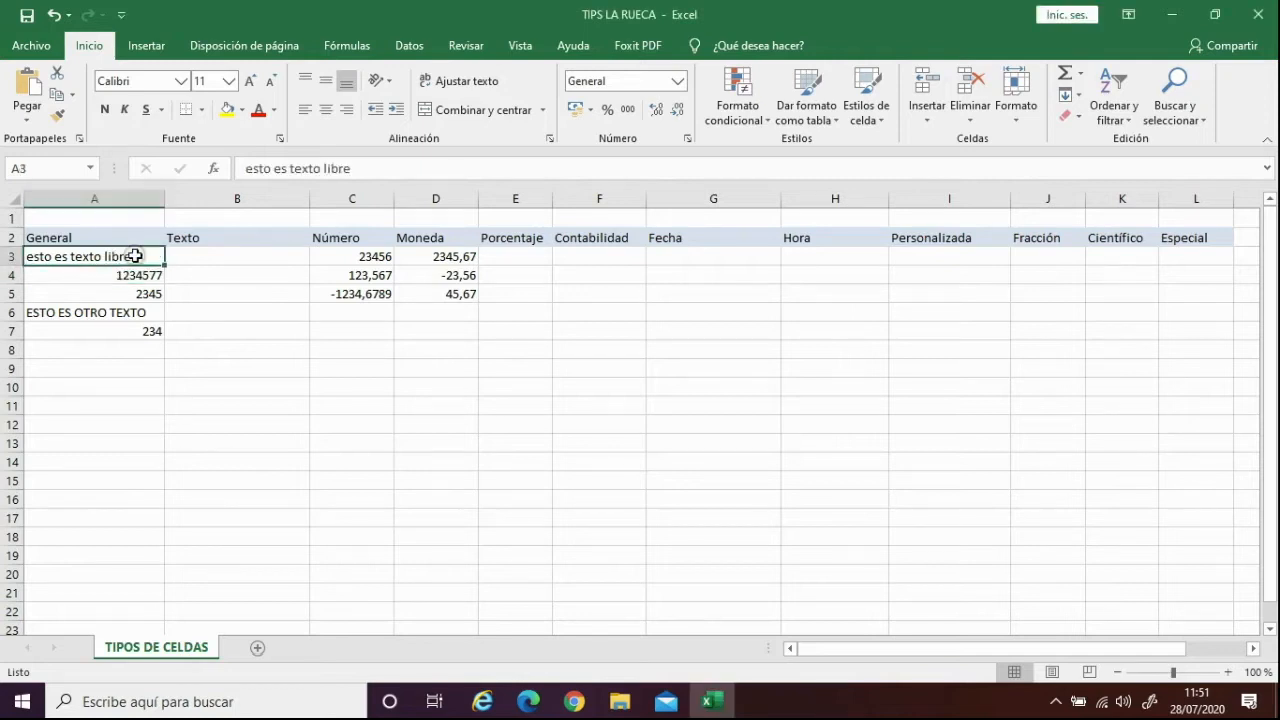
{"action": "left_click", "coordinate": [150, 274]}
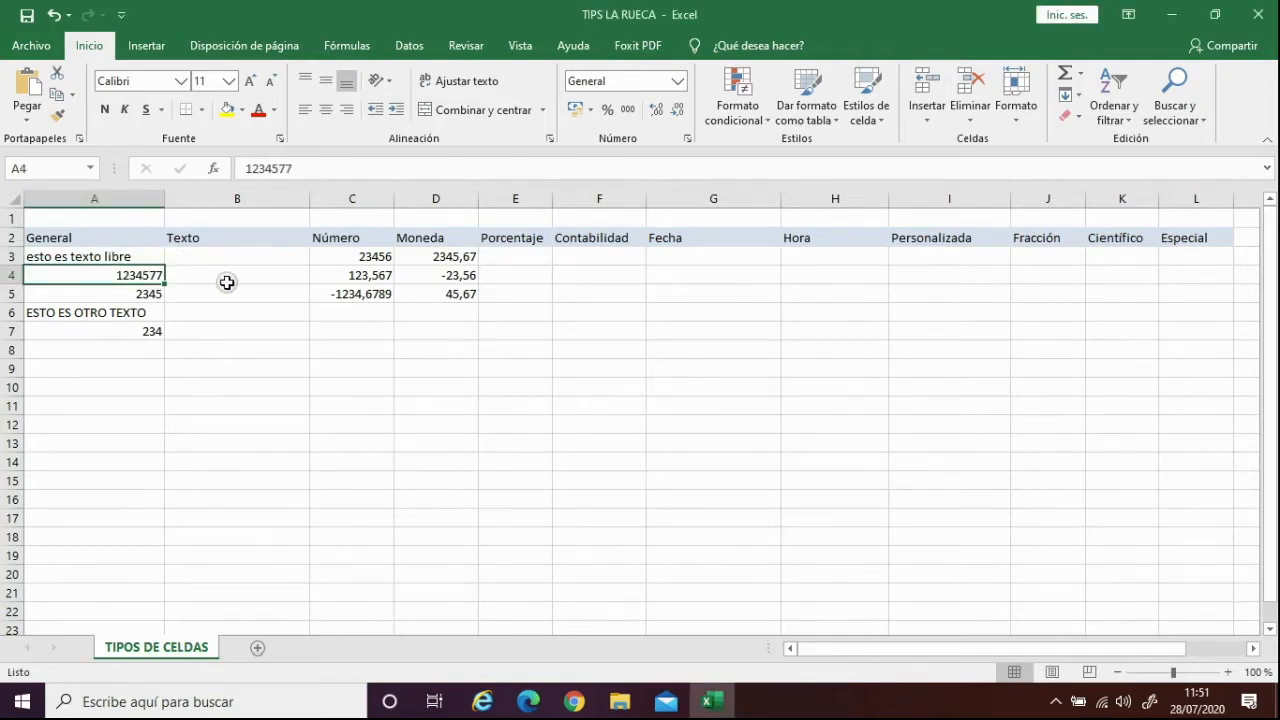
{"action": "left_click", "coordinate": [149, 293]}
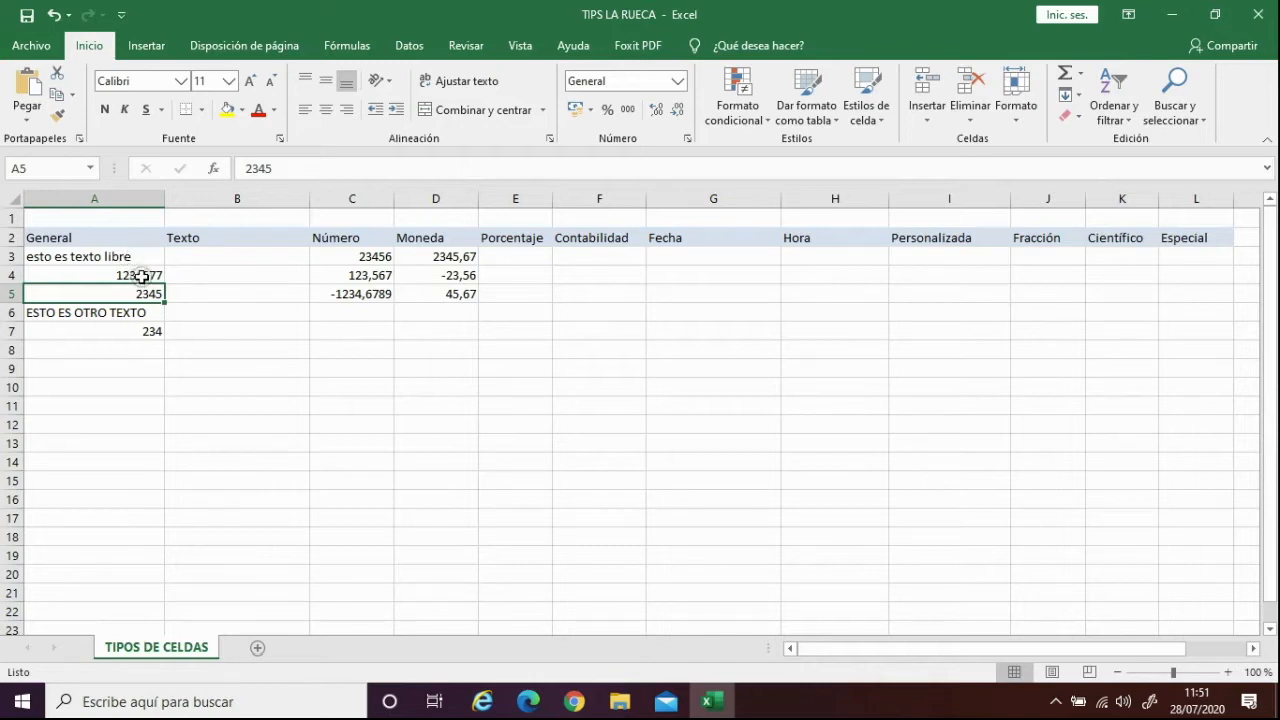
{"action": "left_click", "coordinate": [150, 277]}
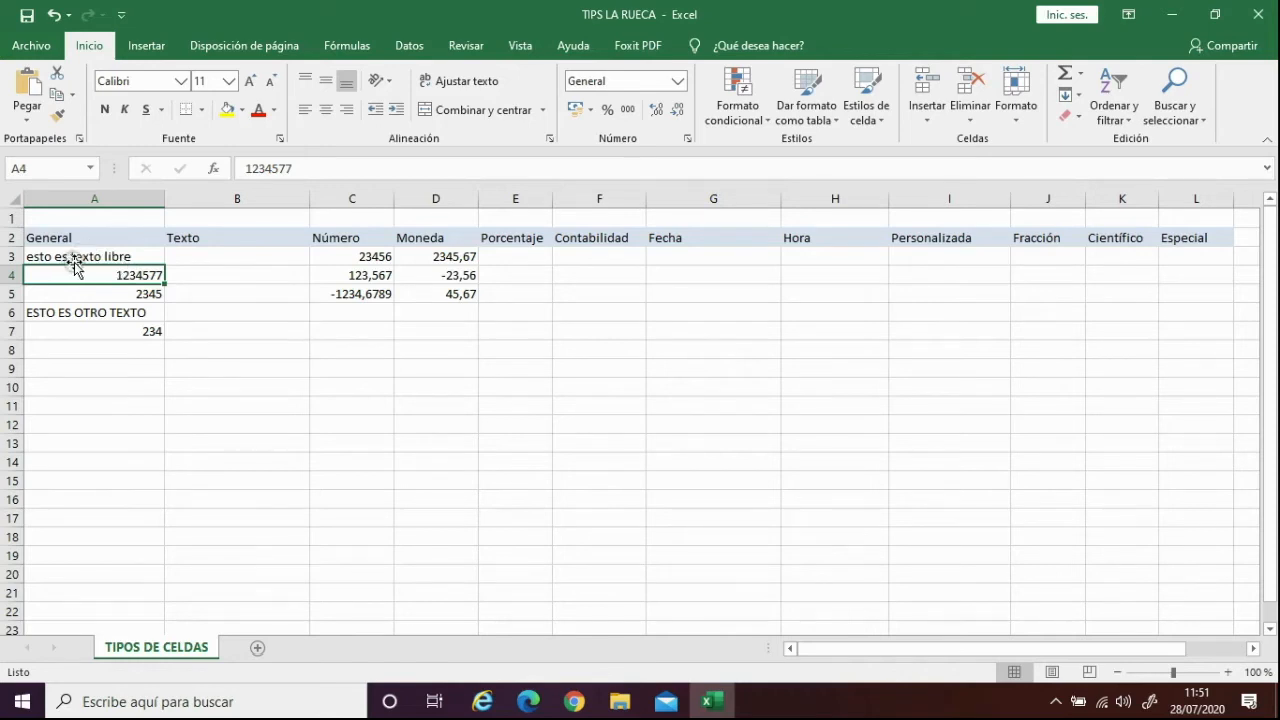
Copy the General column's entries in A3:A7 into the Texto column starting at cell B3.
{"action": "left_click", "coordinate": [133, 259]}
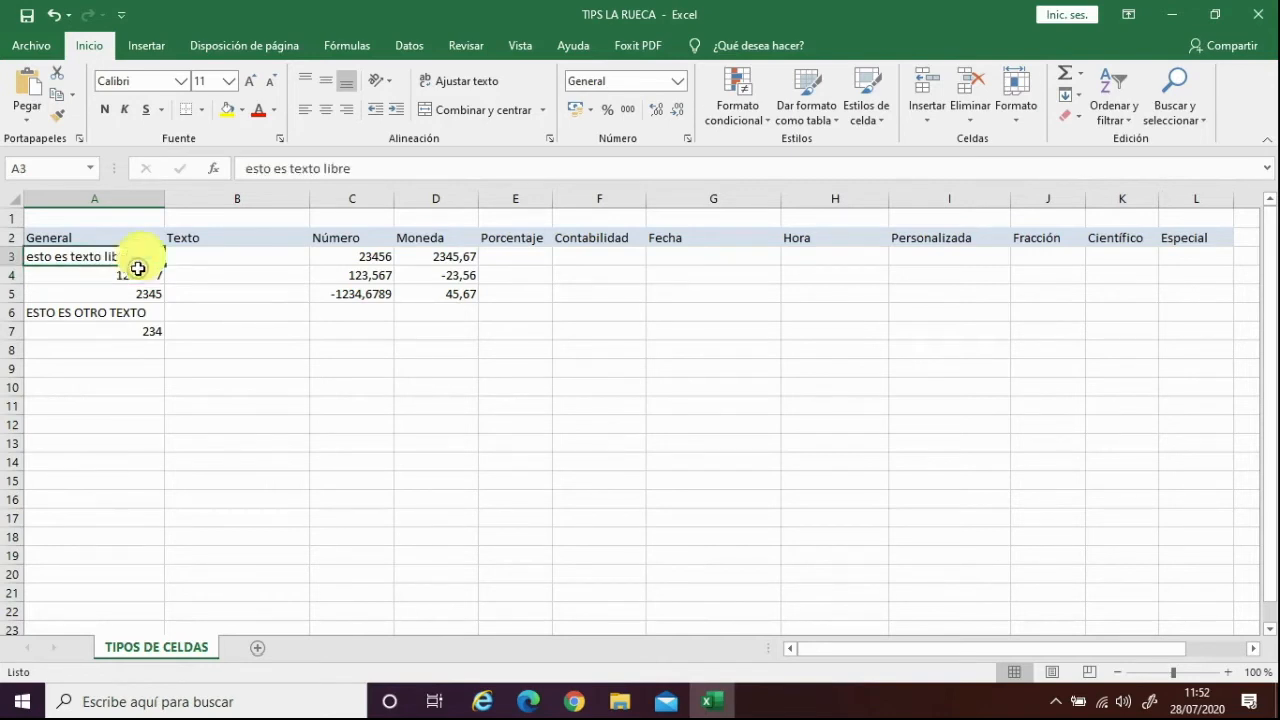
{"action": "left_click", "coordinate": [133, 330], "text": "shift"}
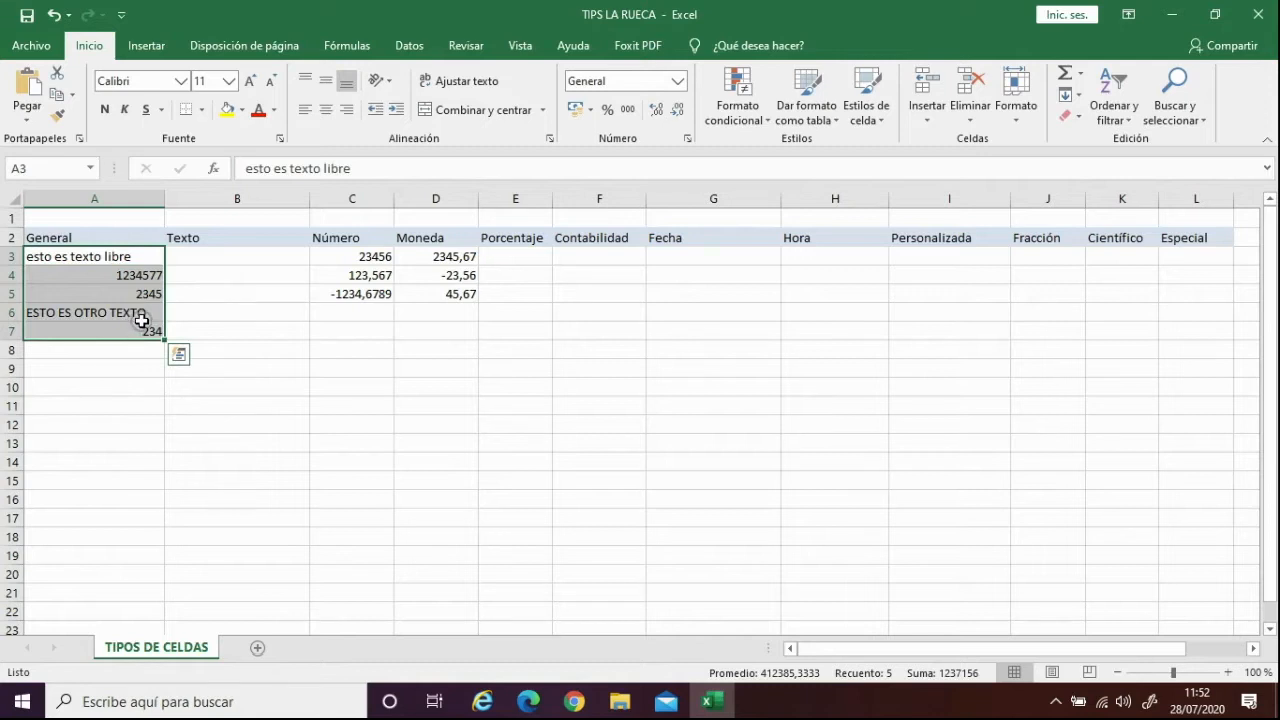
{"action": "key", "text": "ctrl+c"}
{"action": "left_click", "coordinate": [257, 256]}
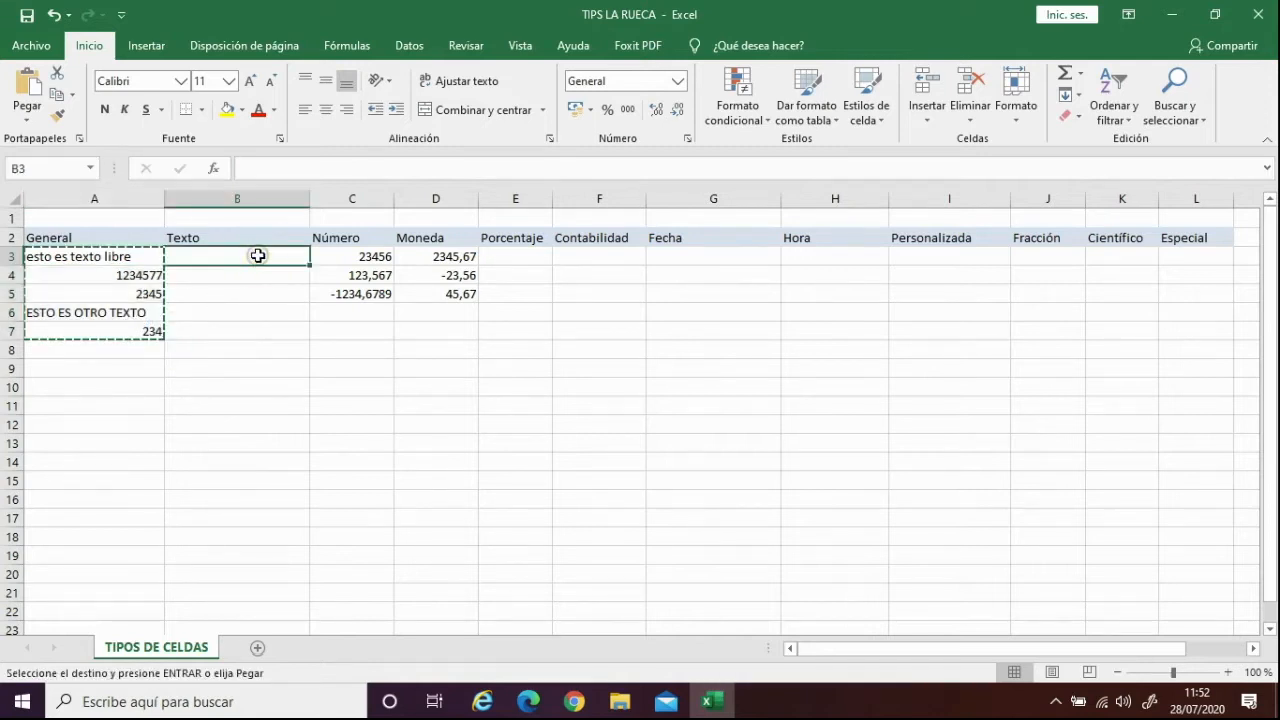
{"action": "key", "text": "ctrl+v"}
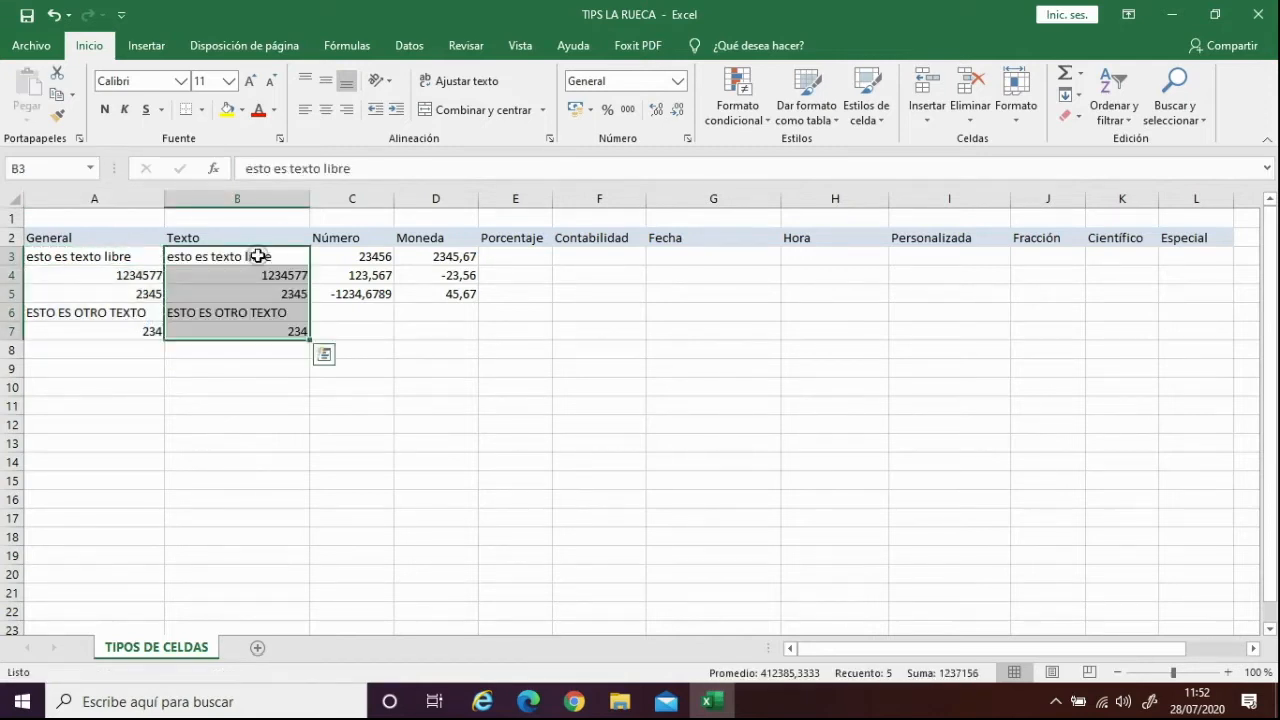
Apply the Texto number format to the whole of column B.
{"action": "left_click", "coordinate": [248, 198]}
{"action": "left_click", "coordinate": [678, 81]}
{"action": "scroll", "coordinate": [666, 380], "scroll_direction": "down", "scroll_amount": 1}
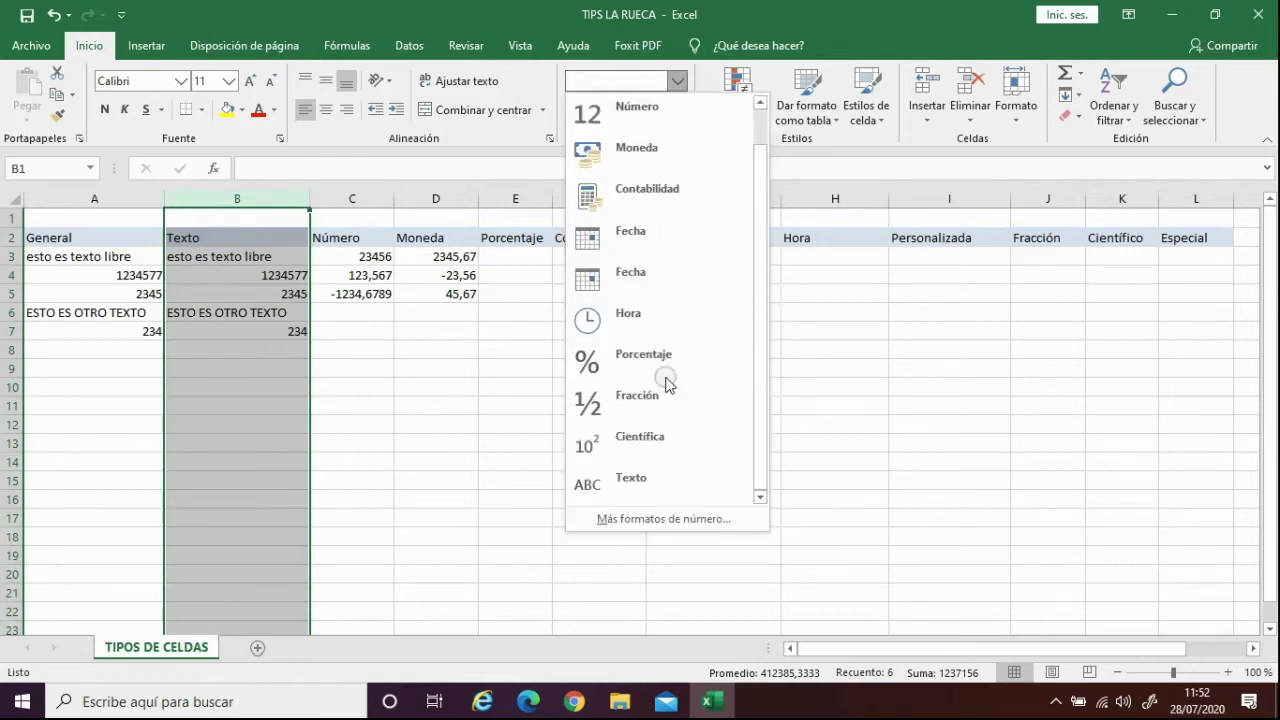
{"action": "left_click", "coordinate": [633, 482]}
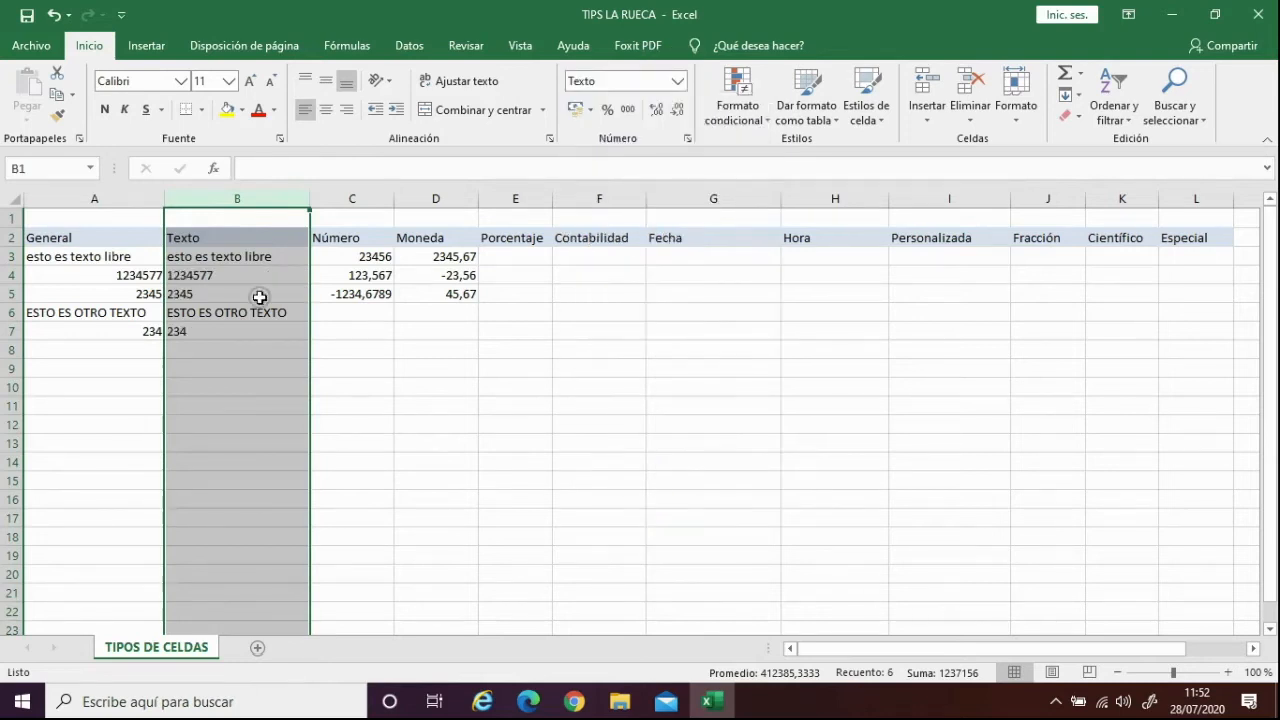
Inspect the entries in B3 and B4 and the unformatted values of the Número column in C3 to C5.
{"action": "left_click", "coordinate": [244, 256]}
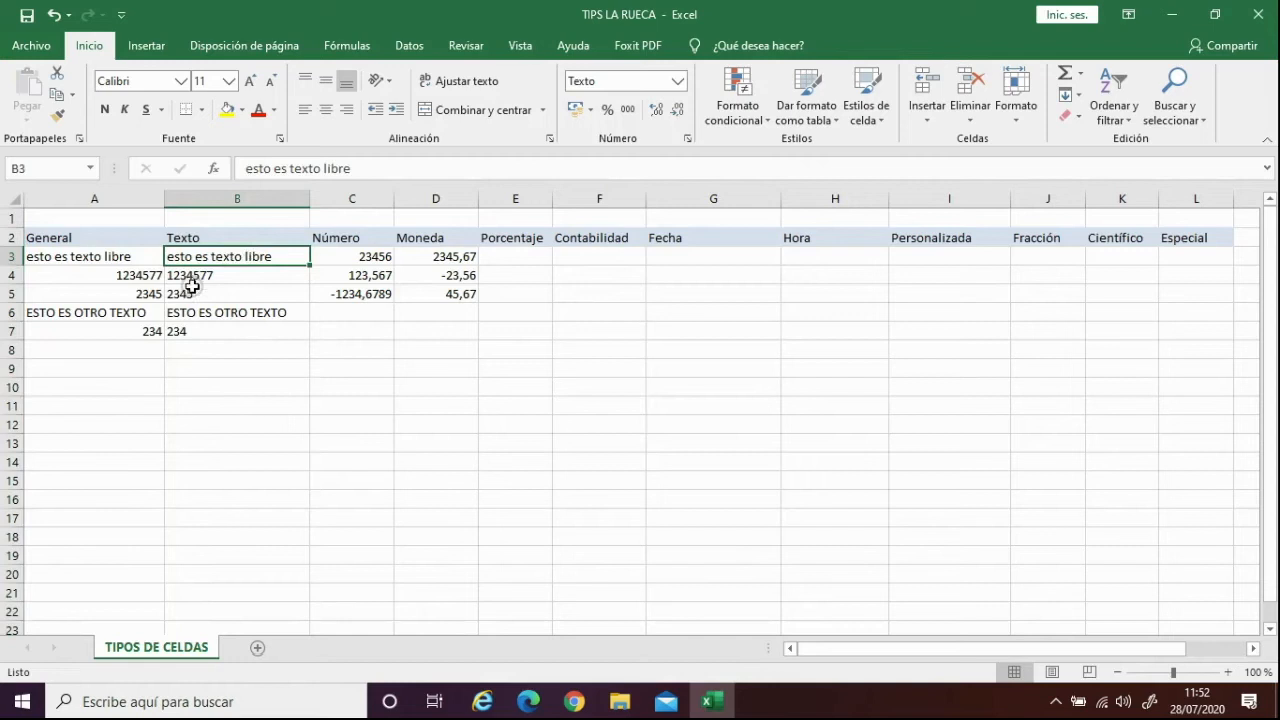
{"action": "left_click", "coordinate": [204, 276]}
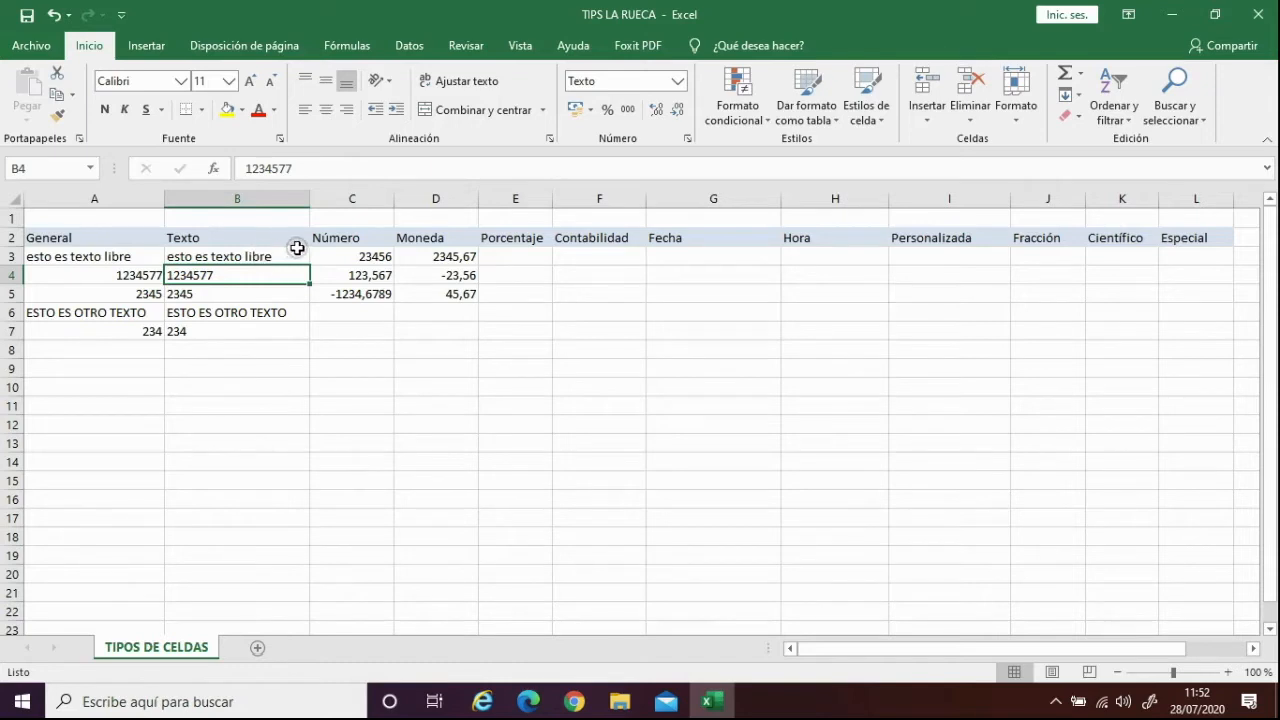
{"action": "left_click", "coordinate": [352, 238]}
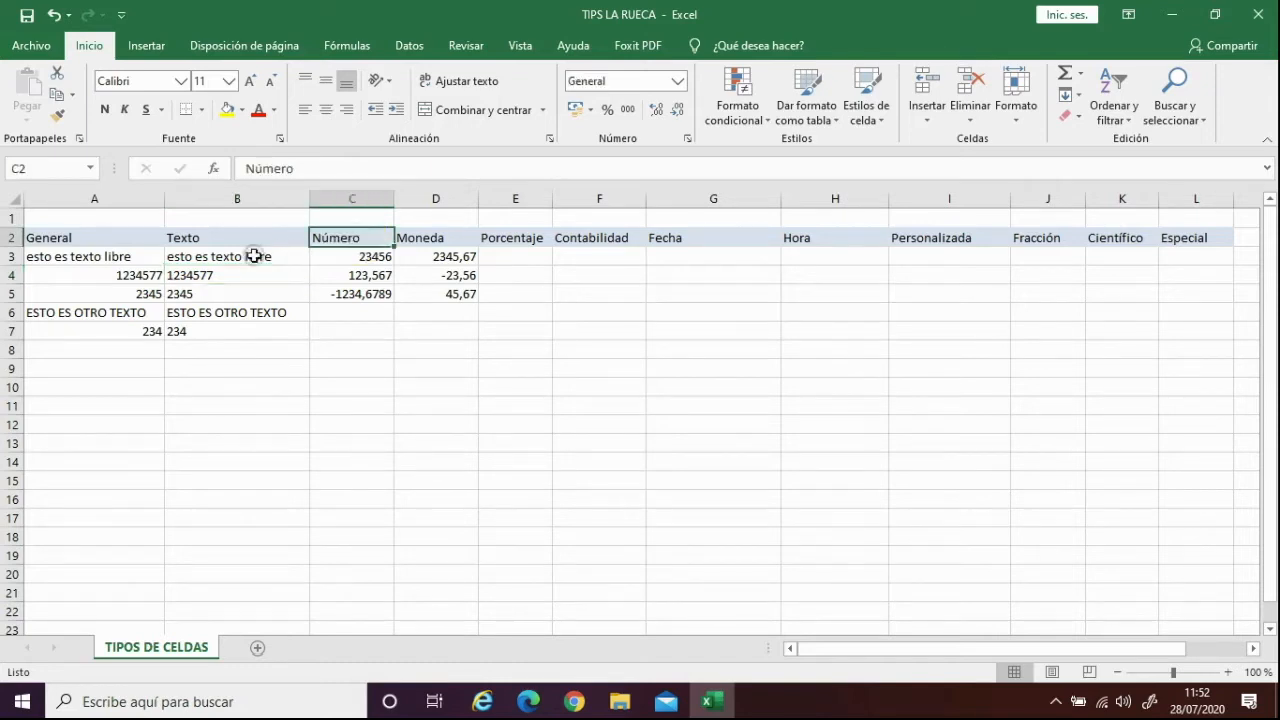
{"action": "left_click", "coordinate": [380, 259]}
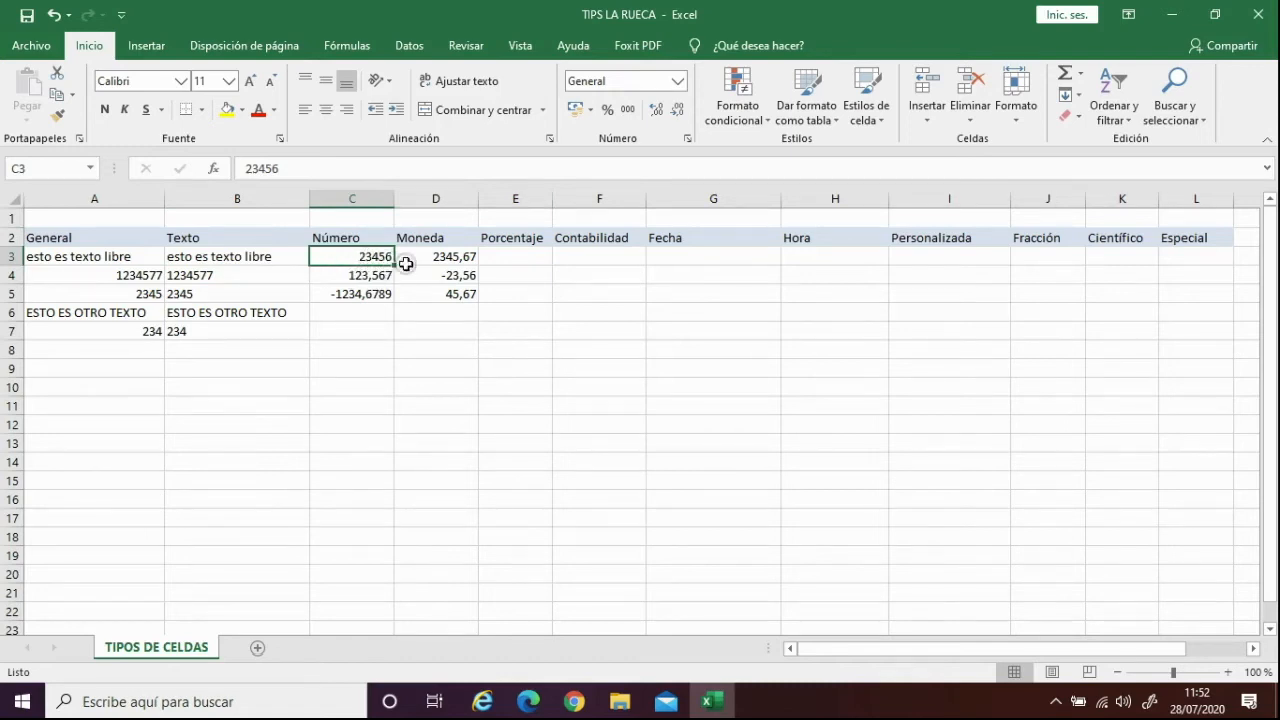
{"action": "left_click", "coordinate": [315, 275]}
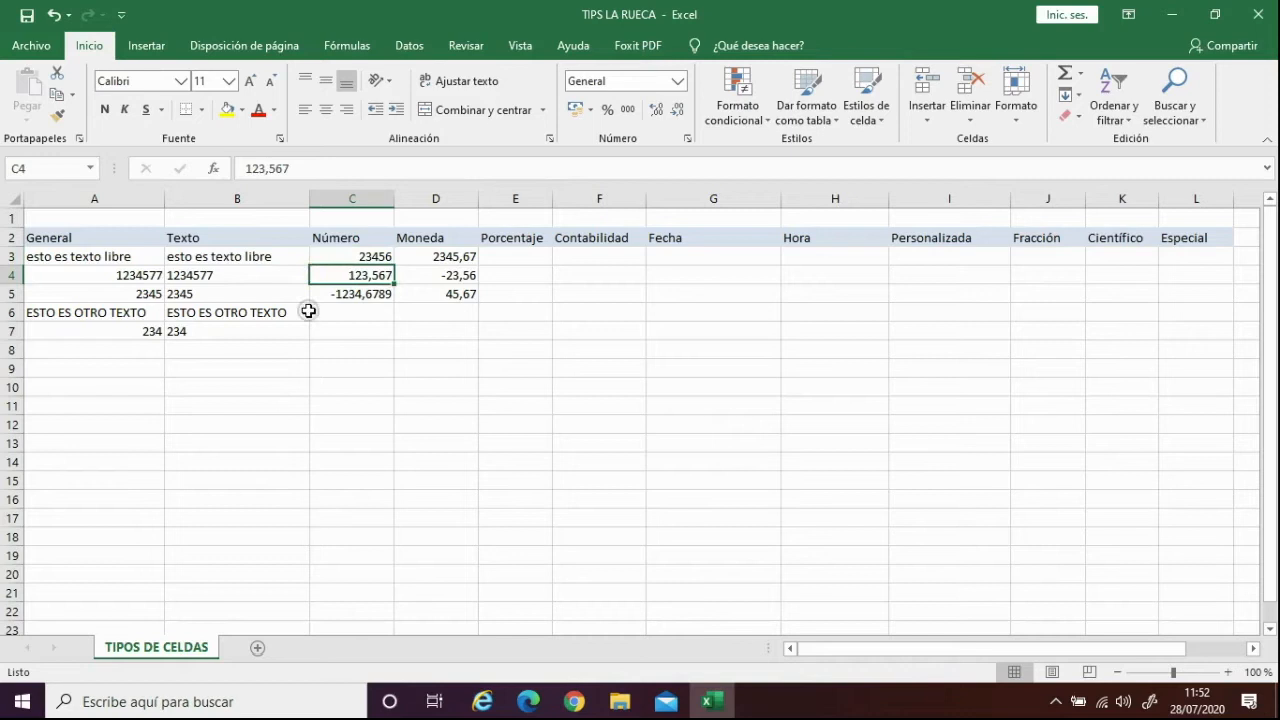
{"action": "left_click", "coordinate": [317, 297]}
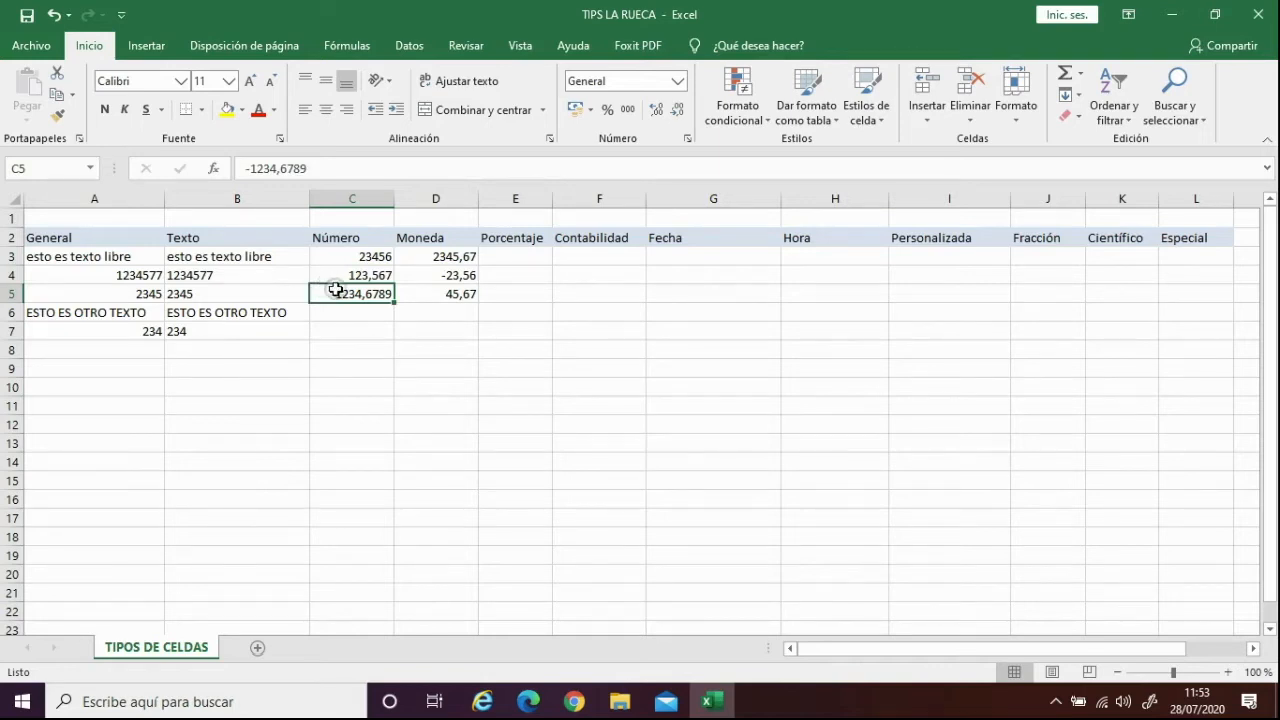
Apply the Número format to the whole of column C and check the stored value of cell C4.
{"action": "left_click", "coordinate": [372, 198]}
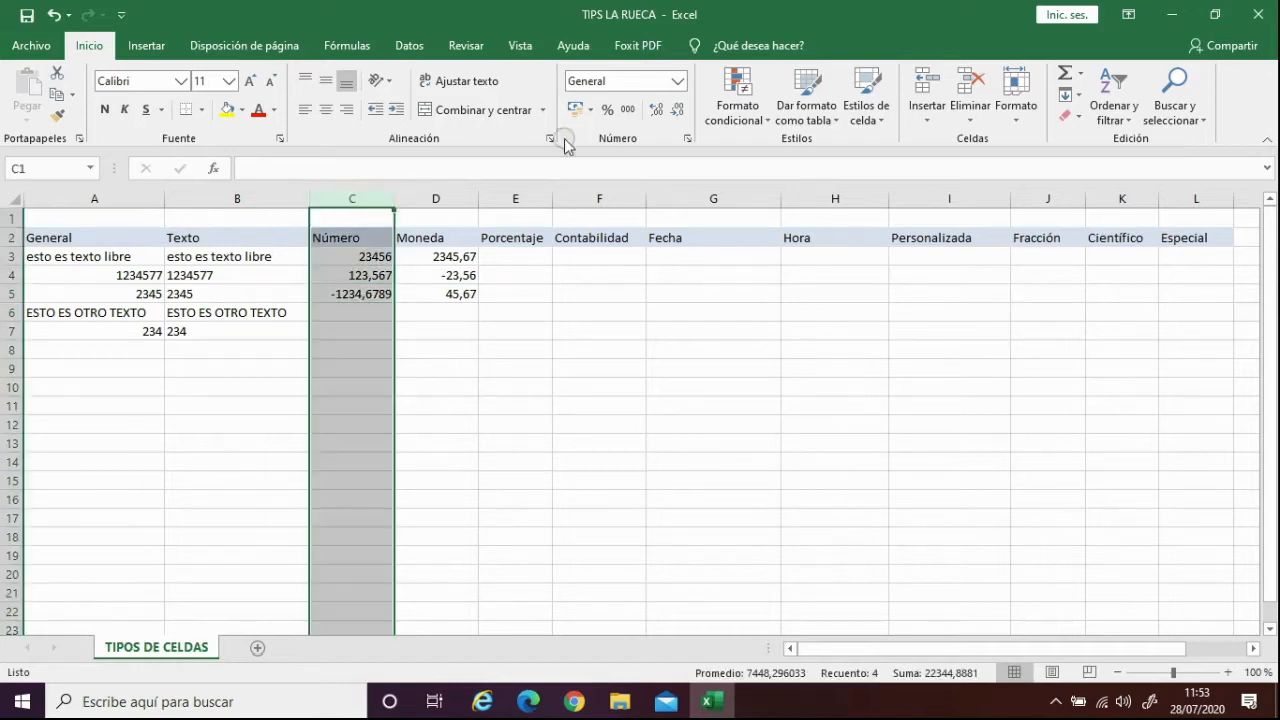
{"action": "left_click", "coordinate": [676, 86]}
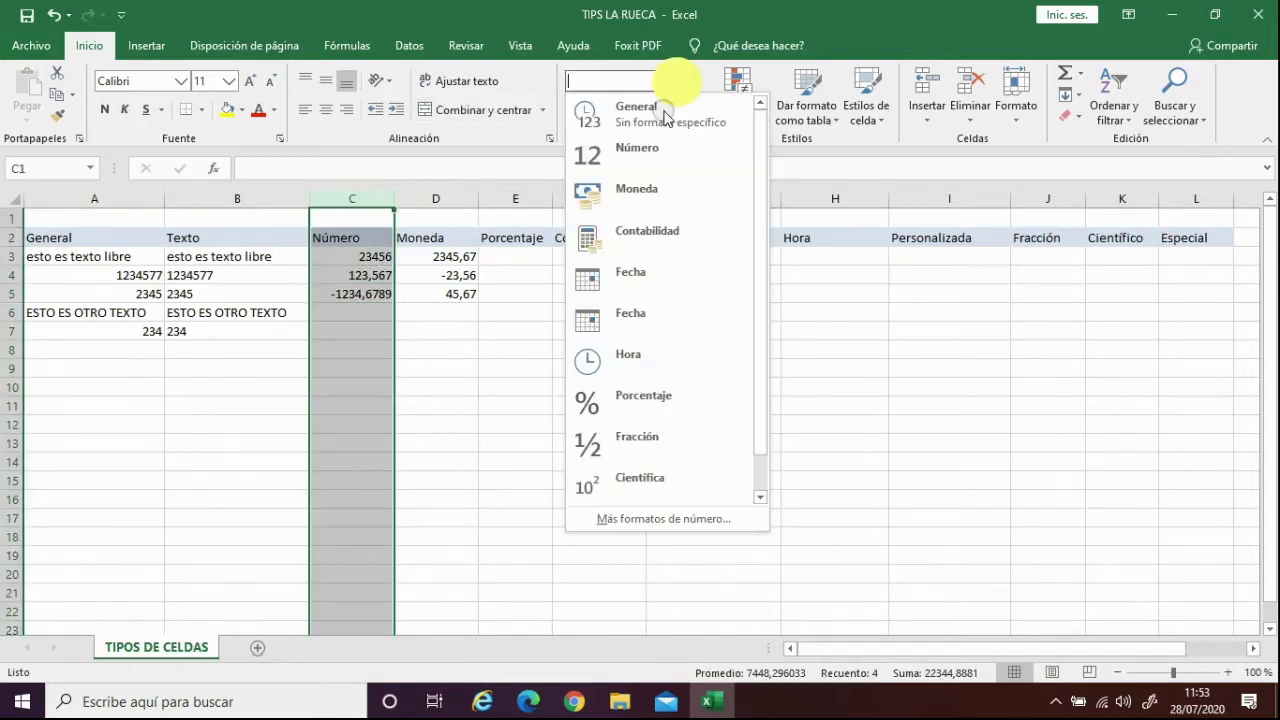
{"action": "left_click", "coordinate": [634, 160]}
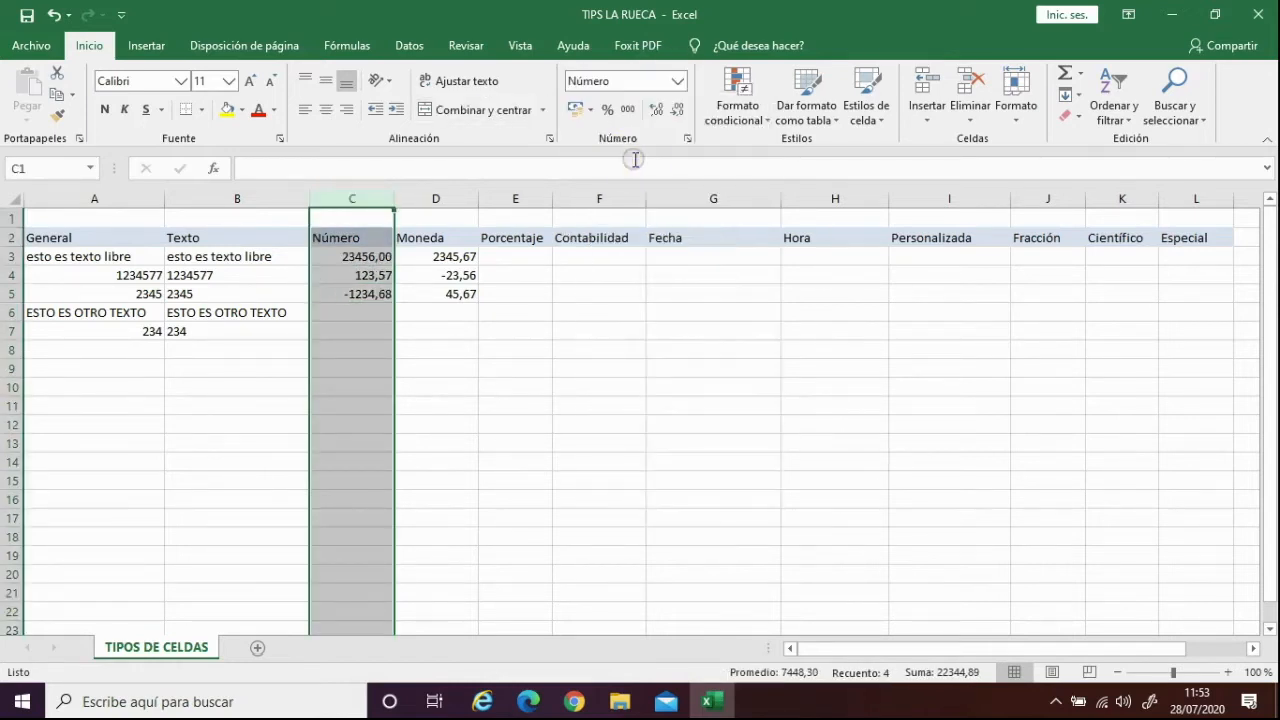
{"action": "left_click", "coordinate": [344, 274]}
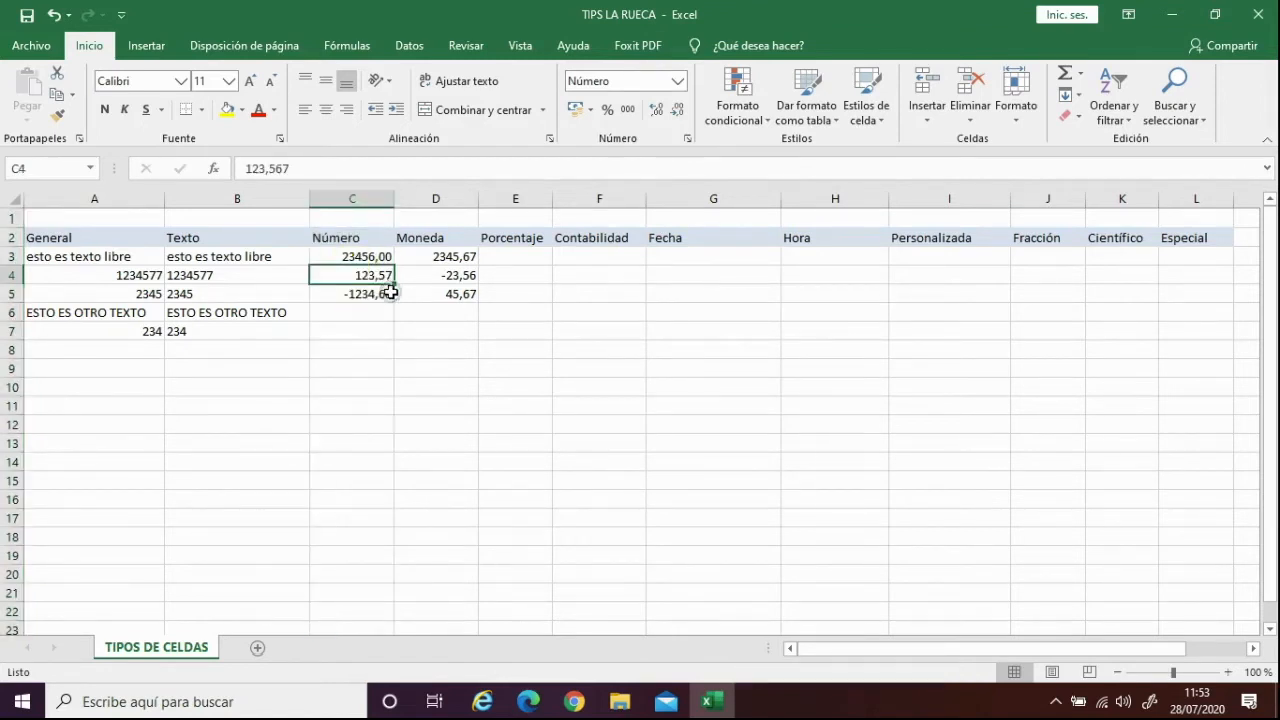
Increase column C by one decimal place, and reduce its numbers to zero decimals.
{"action": "left_click", "coordinate": [378, 194]}
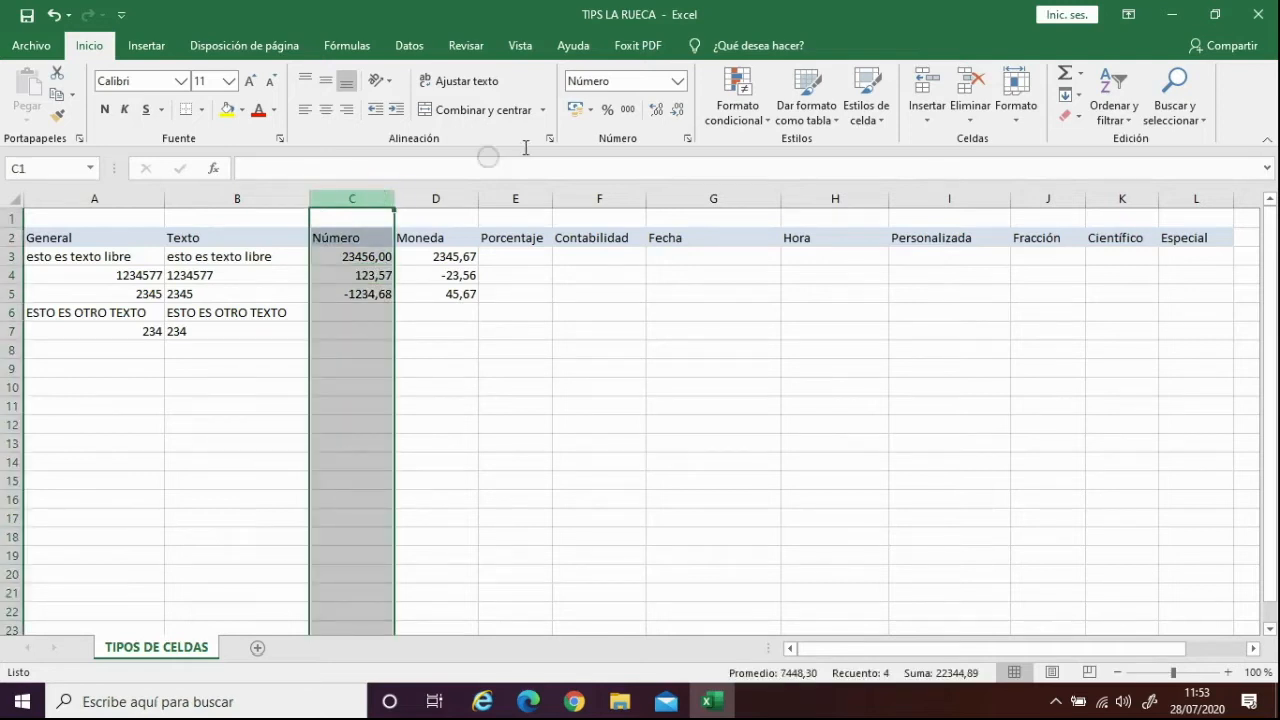
{"action": "left_click", "coordinate": [656, 112]}
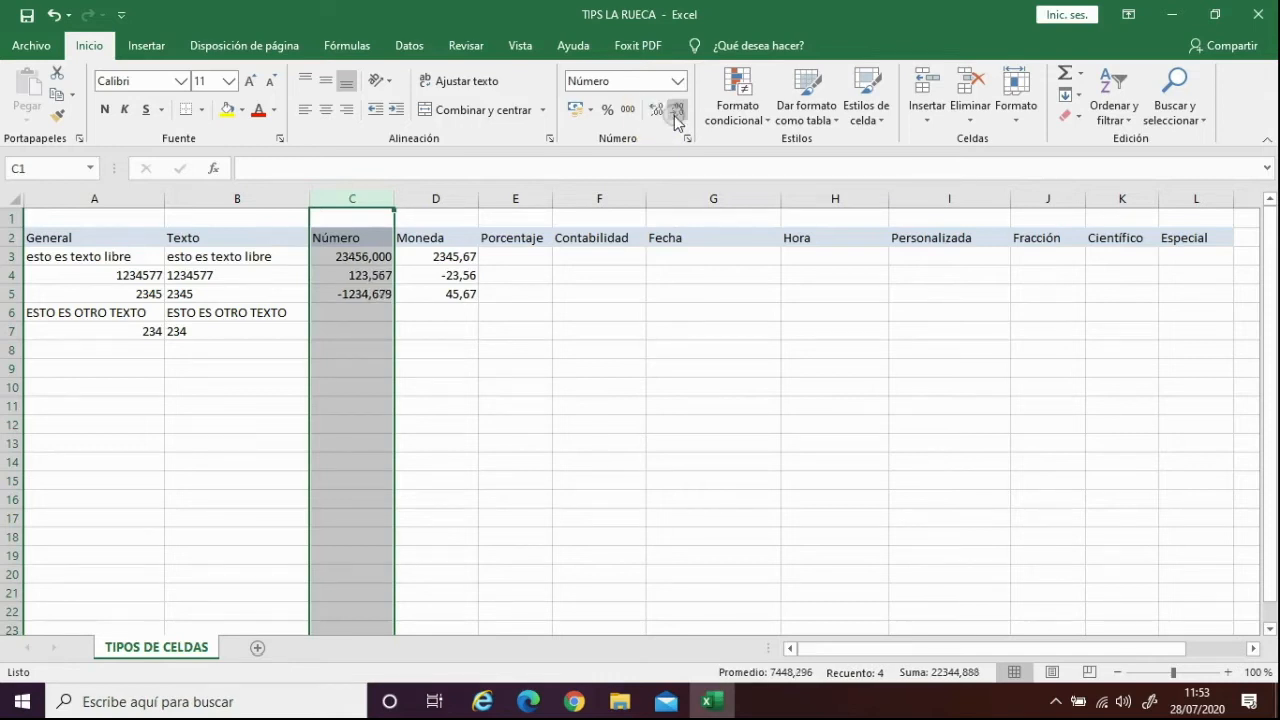
{"action": "left_click", "coordinate": [677, 112]}
{"action": "left_click", "coordinate": [677, 112]}
{"action": "left_click", "coordinate": [677, 112]}
Compare the stored values of cells C4 and C5 with their rounded display.
{"action": "left_click", "coordinate": [349, 276]}
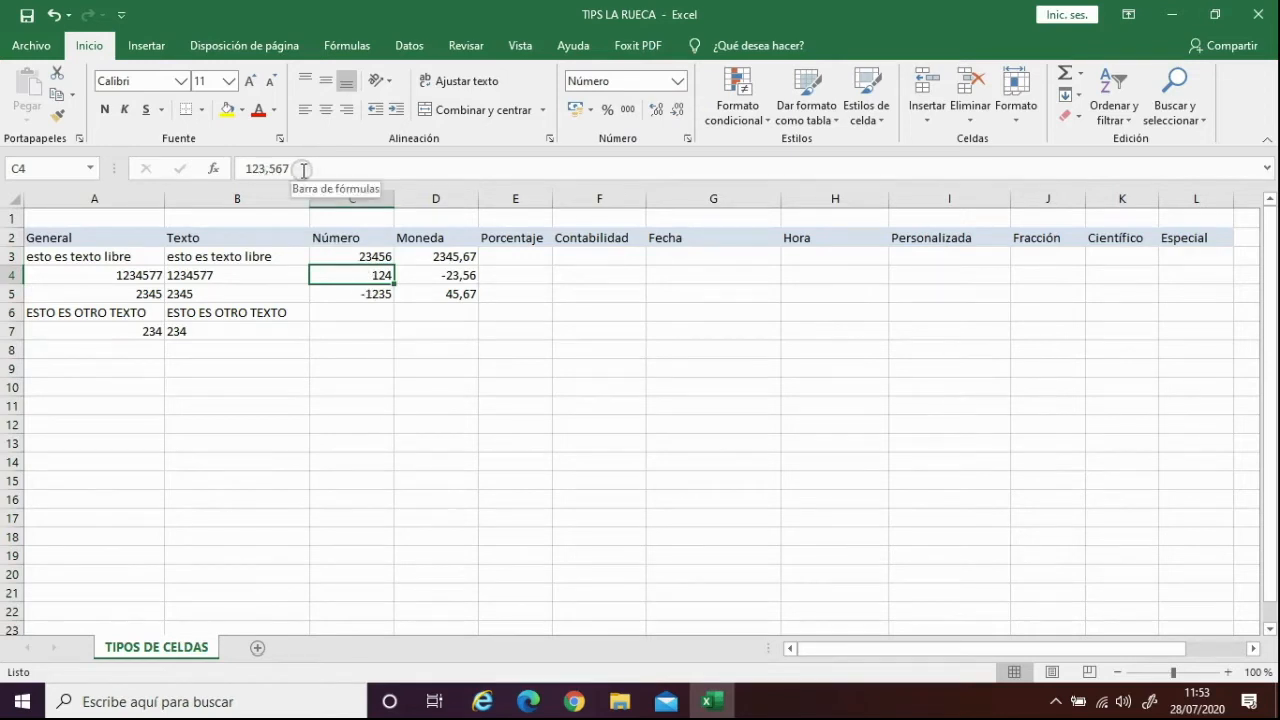
{"action": "left_click", "coordinate": [346, 291]}
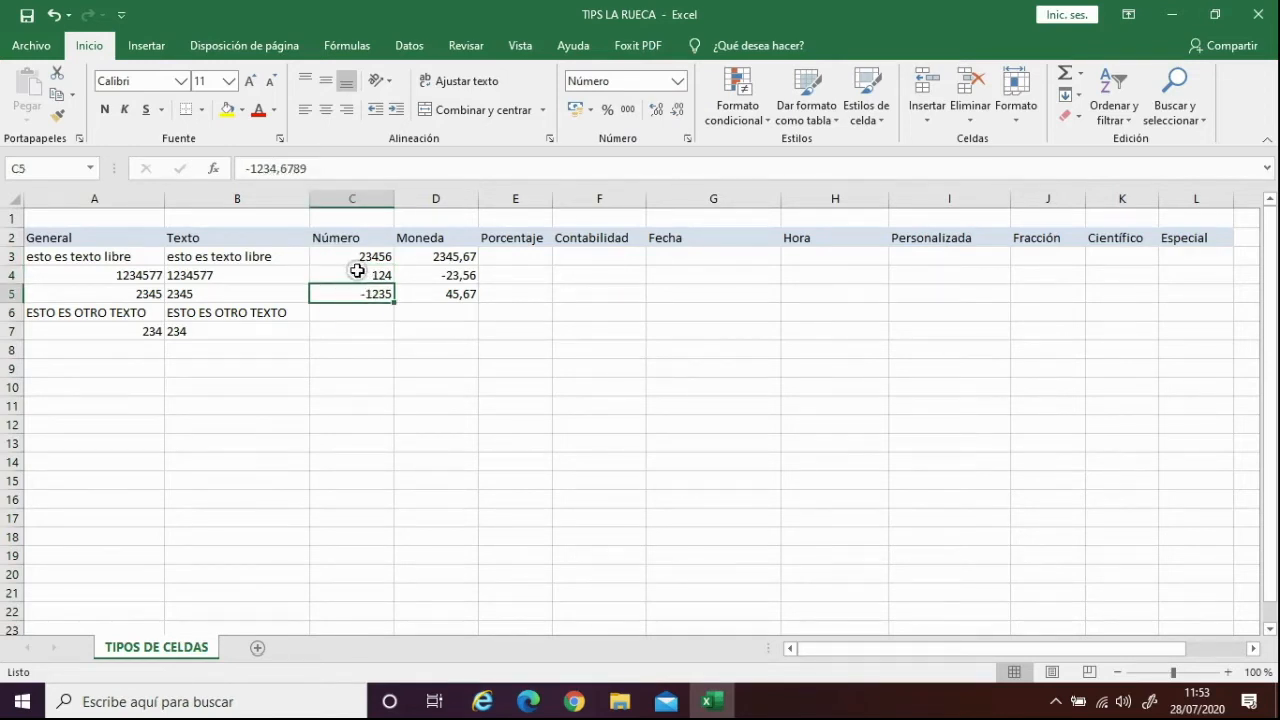
{"action": "left_click", "coordinate": [357, 271]}
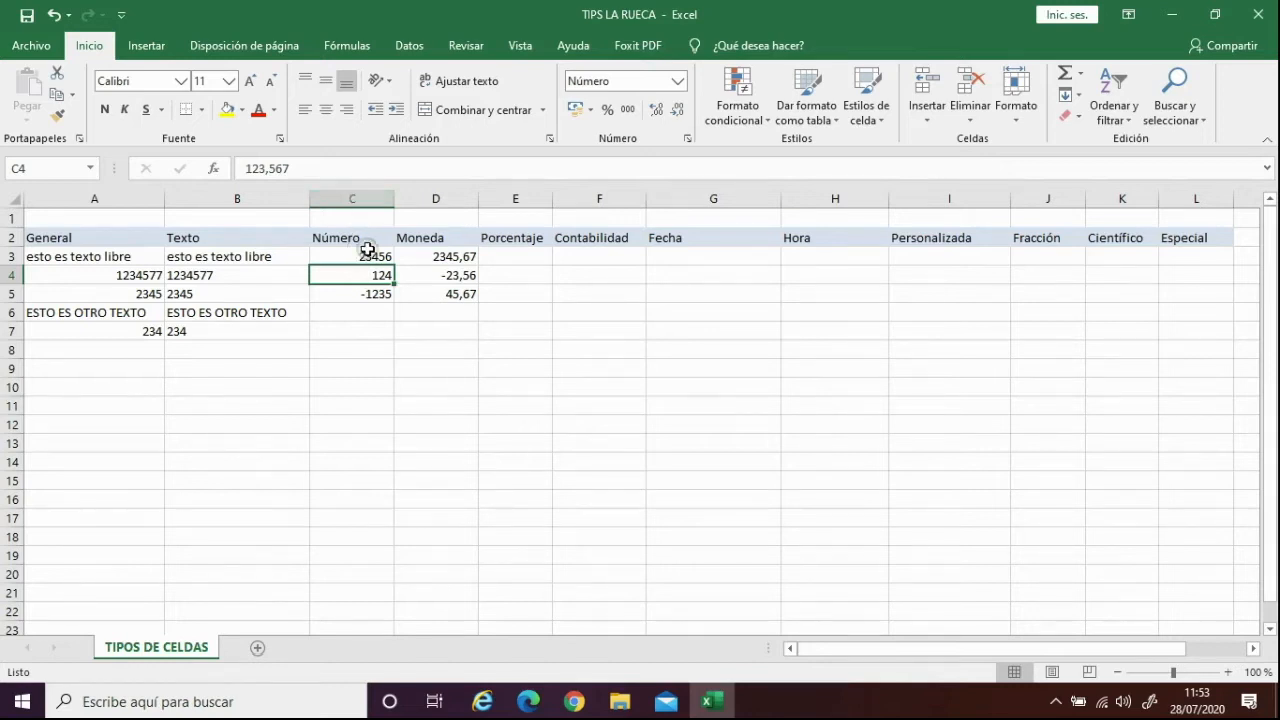
Format column C with a thousands separator and 2 decimal places, and check the stored value of cell C5.
{"action": "left_click", "coordinate": [371, 194]}
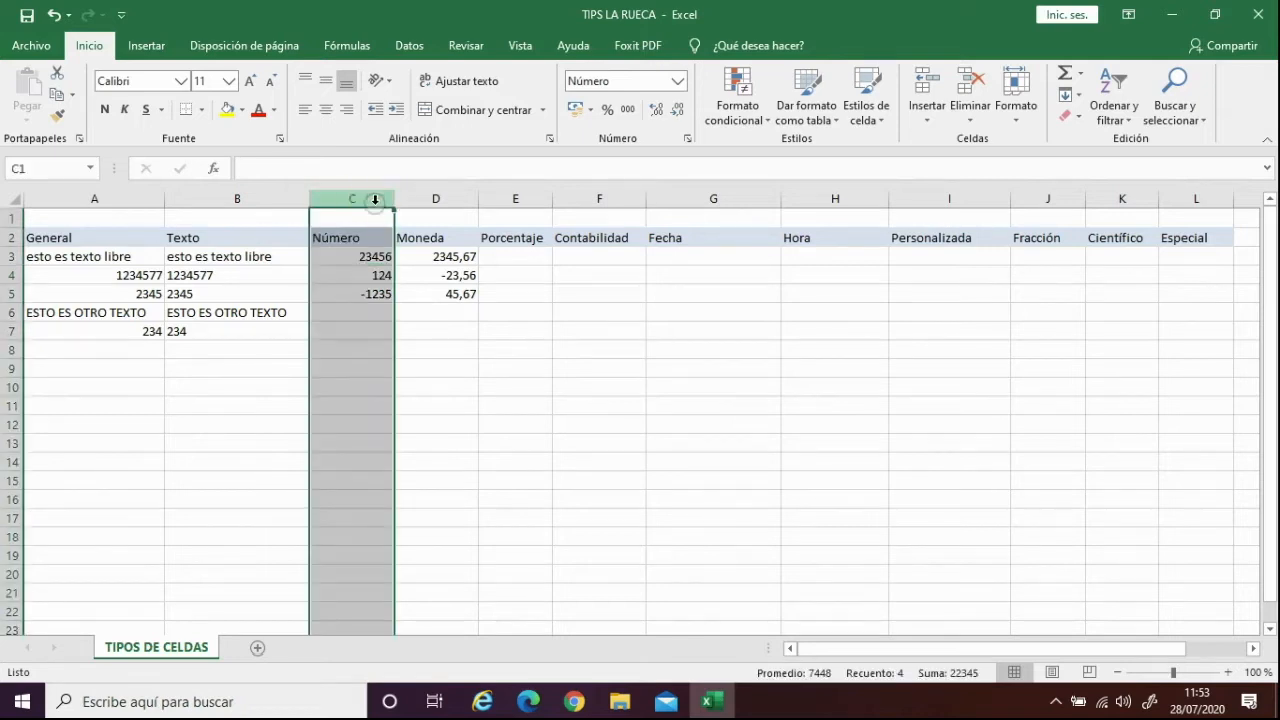
{"action": "right_click", "coordinate": [362, 256]}
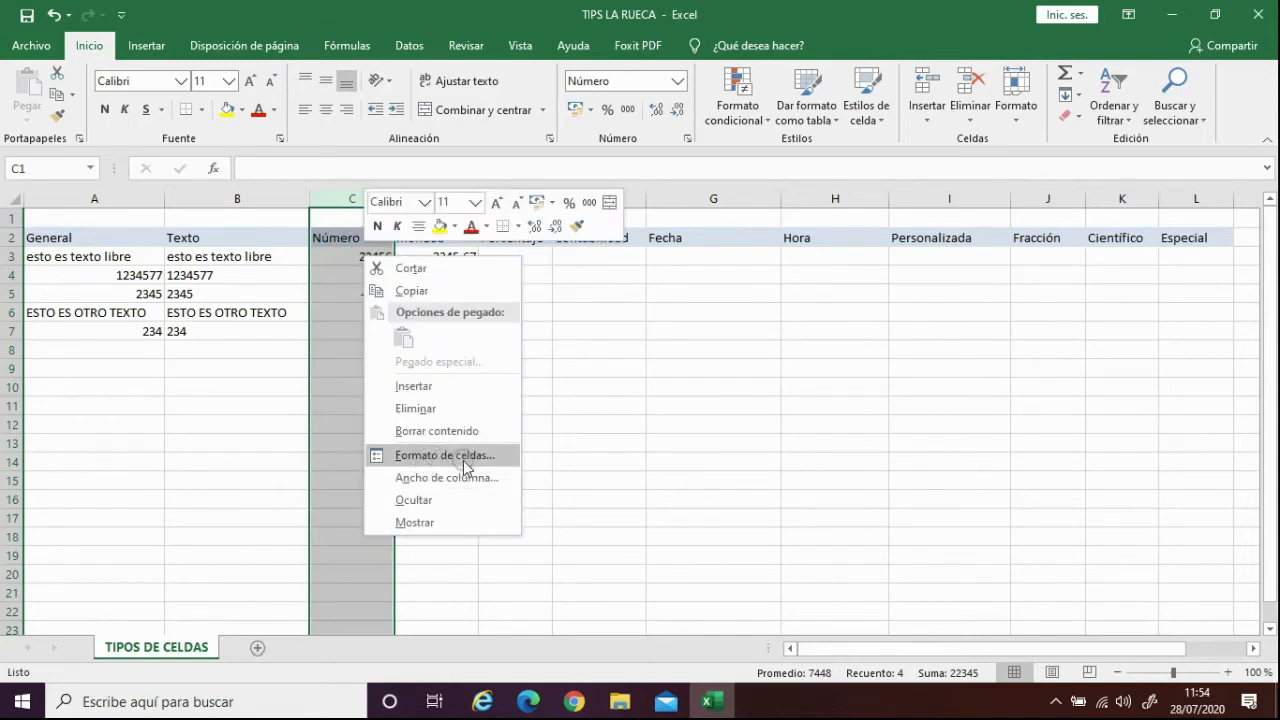
{"action": "left_click", "coordinate": [465, 458]}
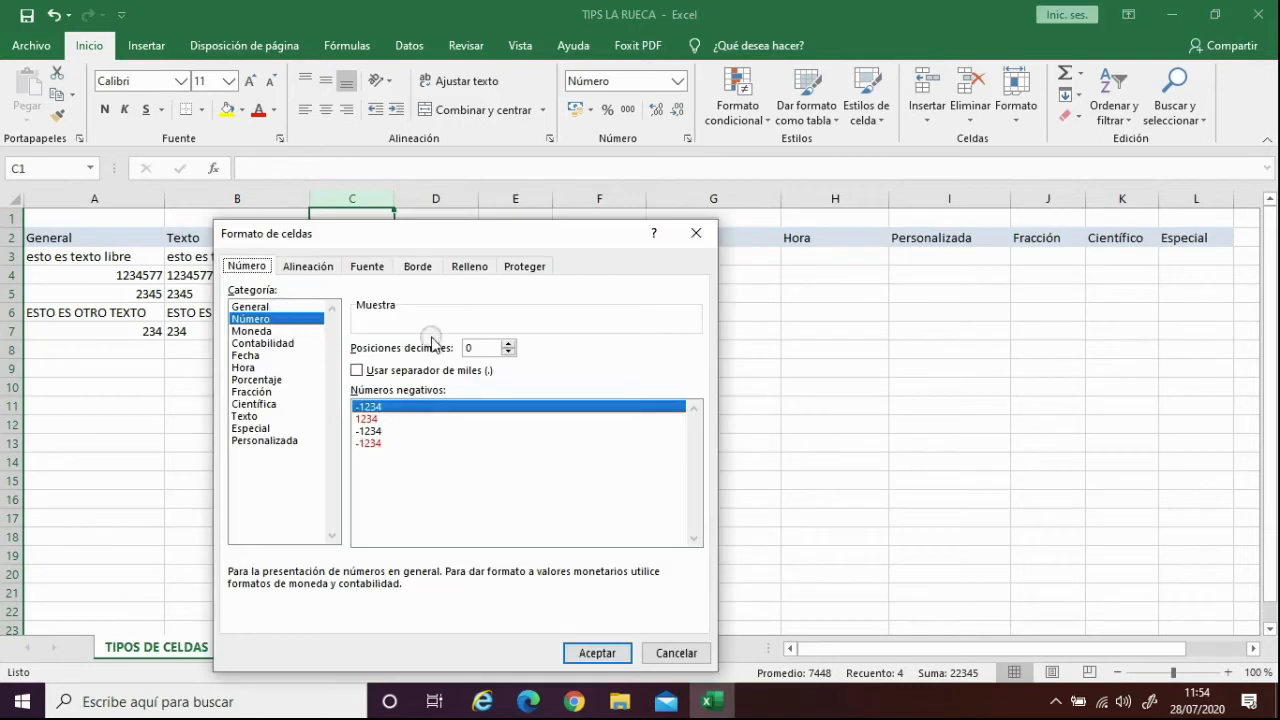
{"action": "left_click_drag", "start_coordinate": [492, 250], "coordinate": [882, 181]}
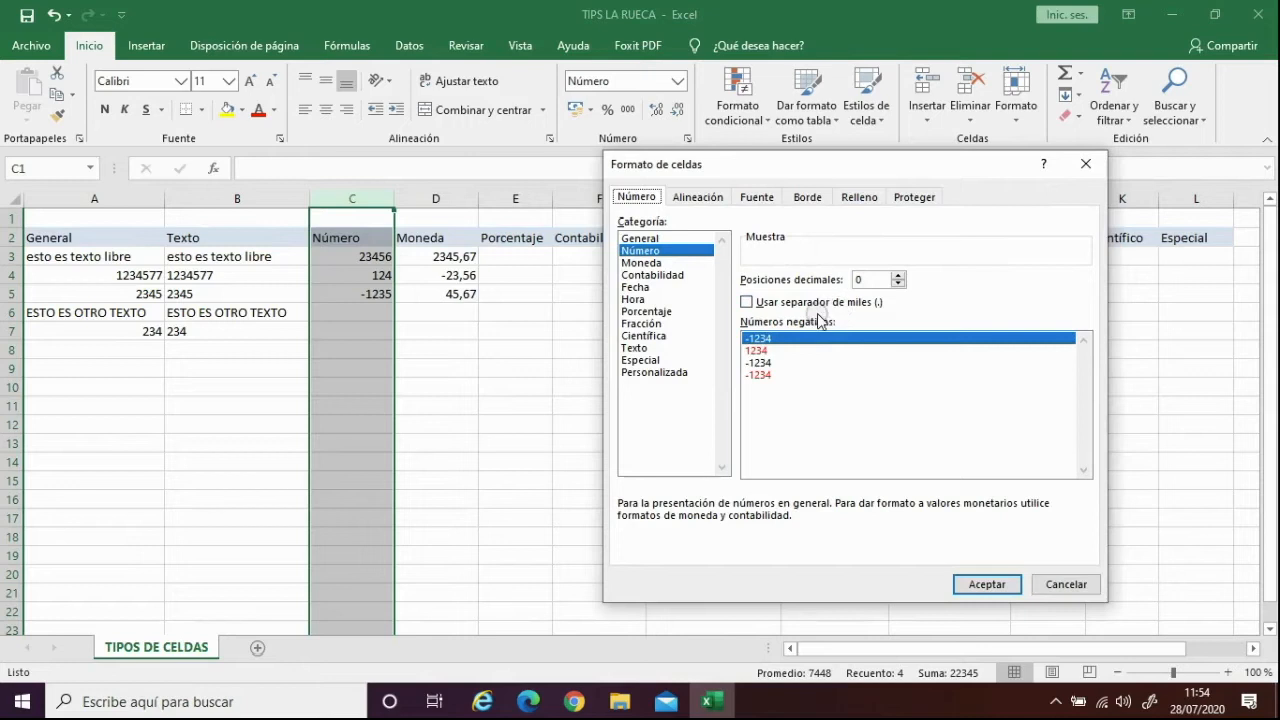
{"action": "left_click", "coordinate": [747, 302]}
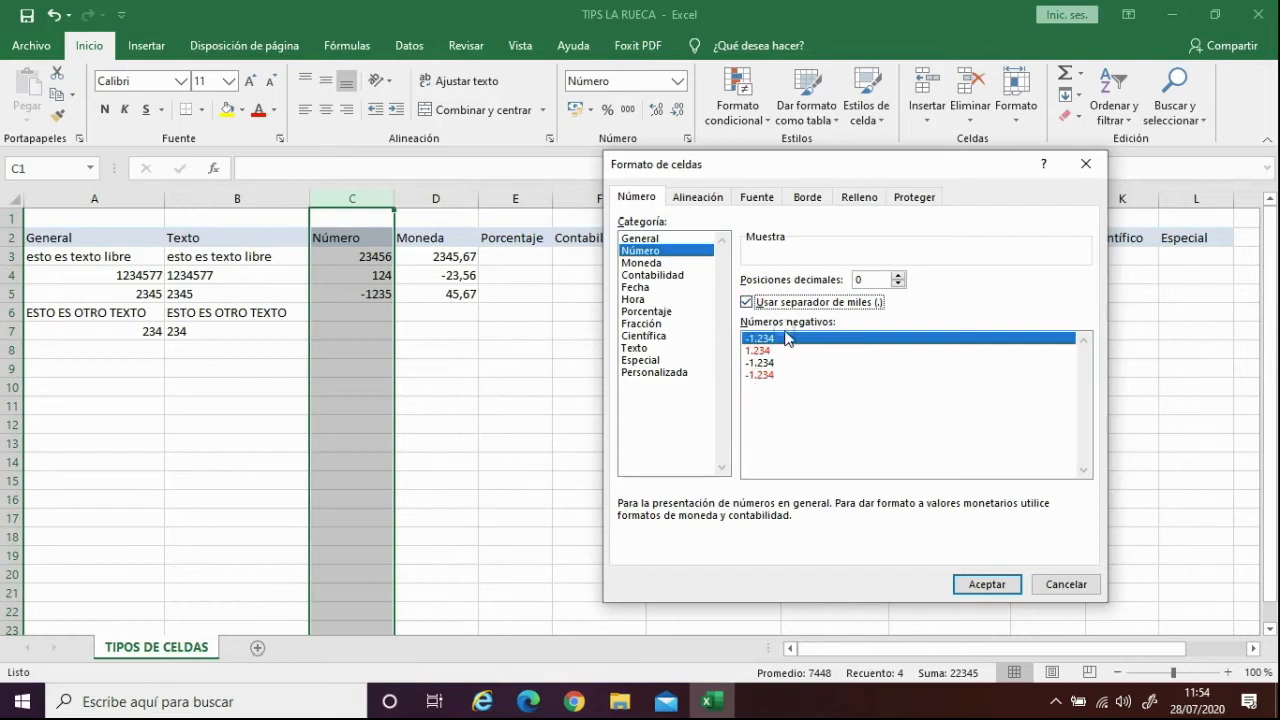
{"action": "left_click", "coordinate": [898, 276]}
{"action": "left_click", "coordinate": [898, 276]}
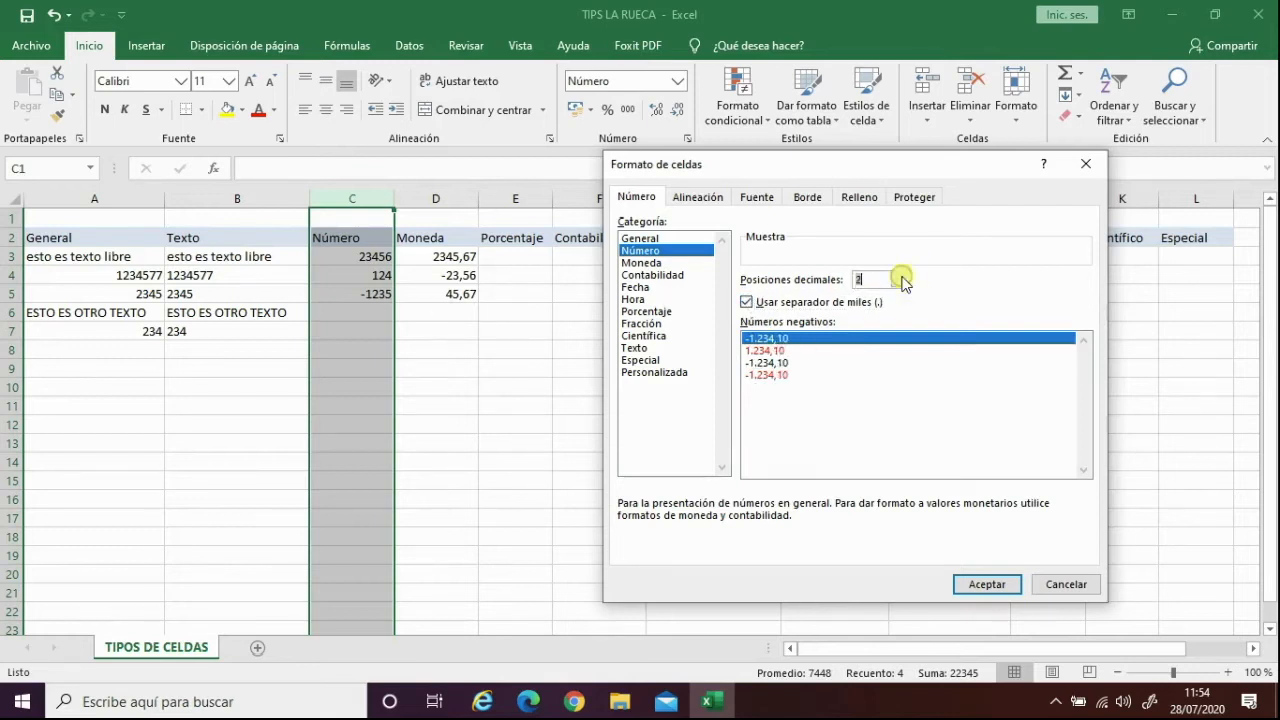
{"action": "left_click", "coordinate": [986, 586]}
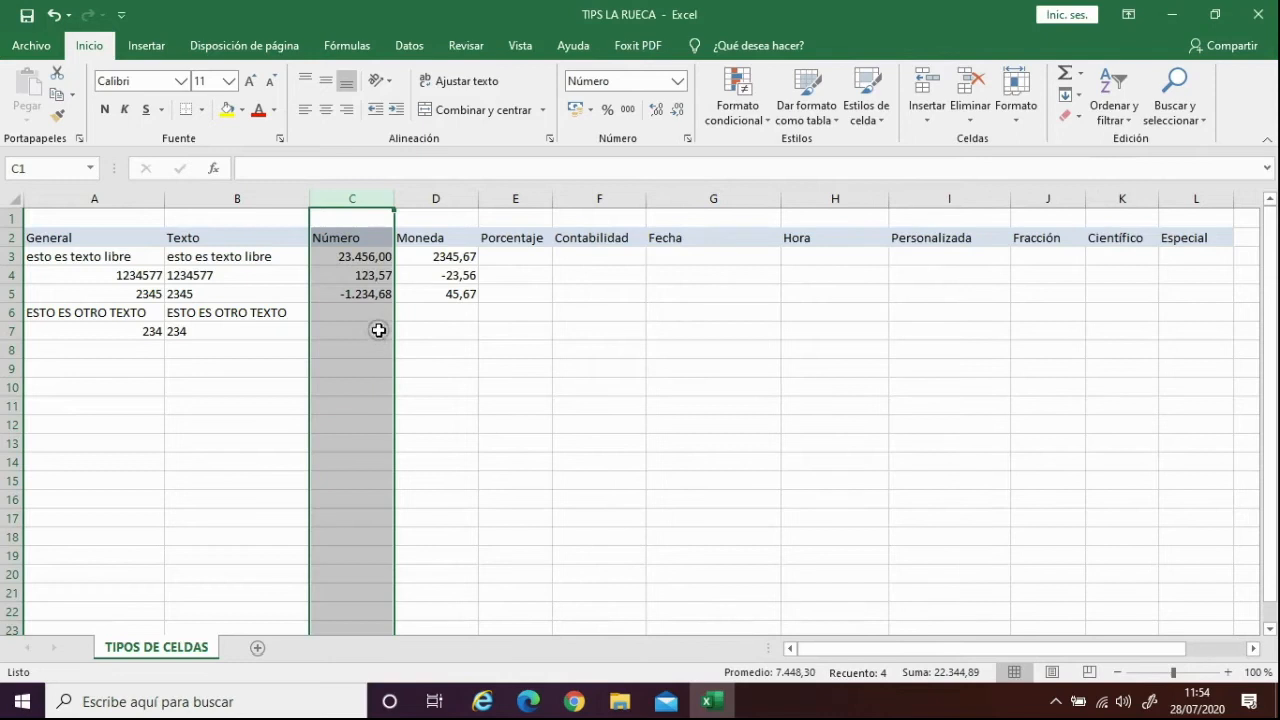
{"action": "left_click", "coordinate": [345, 298]}
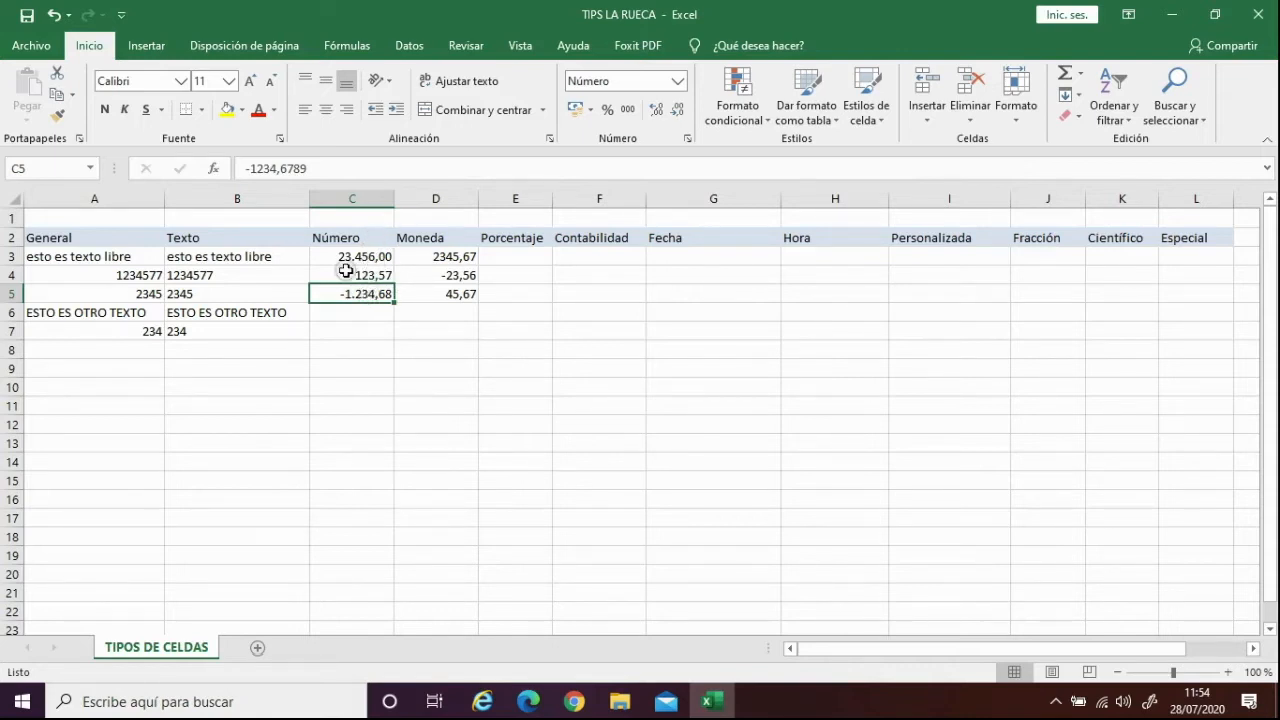
Apply the Moneda format to the whole of column D.
{"action": "left_click", "coordinate": [457, 240]}
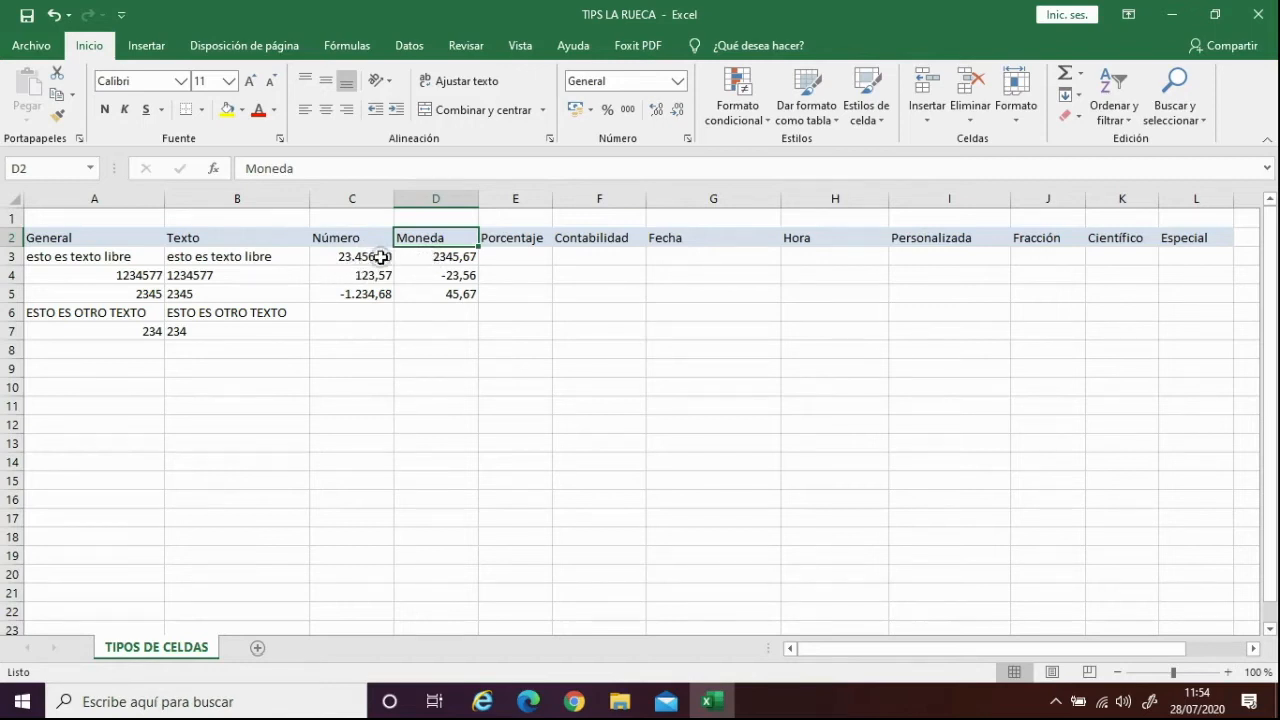
{"action": "left_click", "coordinate": [440, 259]}
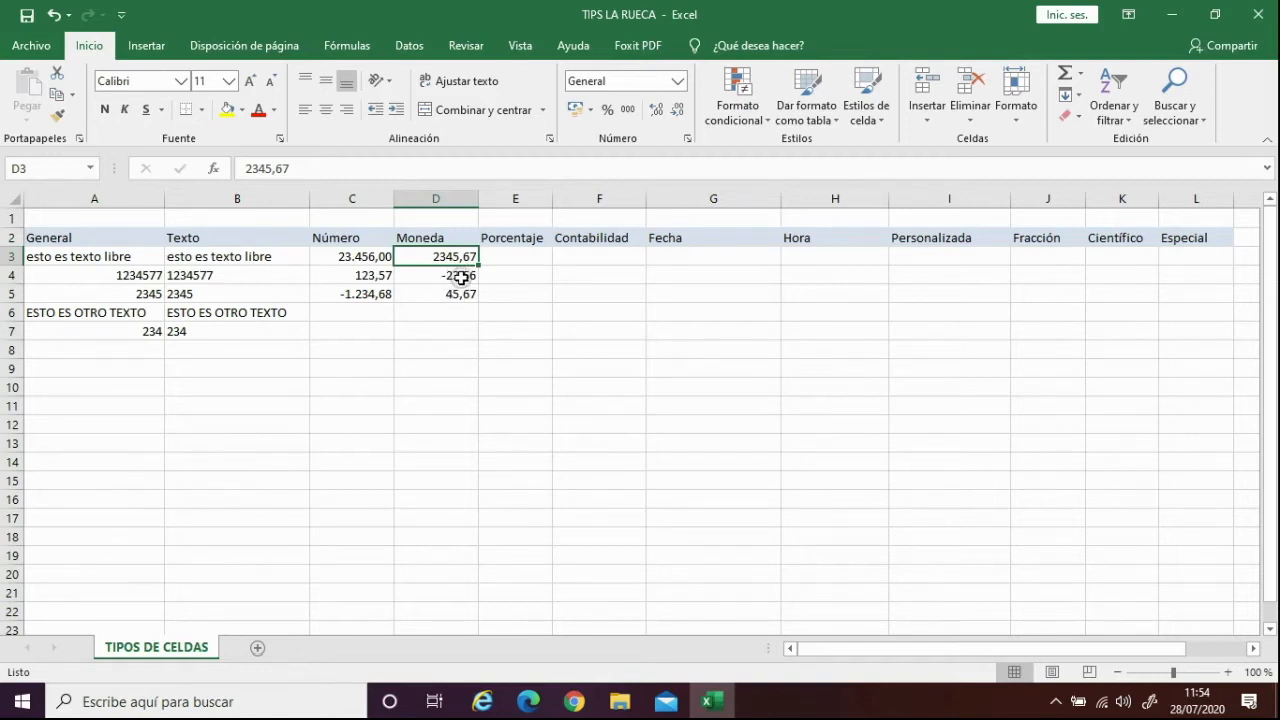
{"action": "left_click", "coordinate": [445, 199]}
{"action": "left_click", "coordinate": [678, 81]}
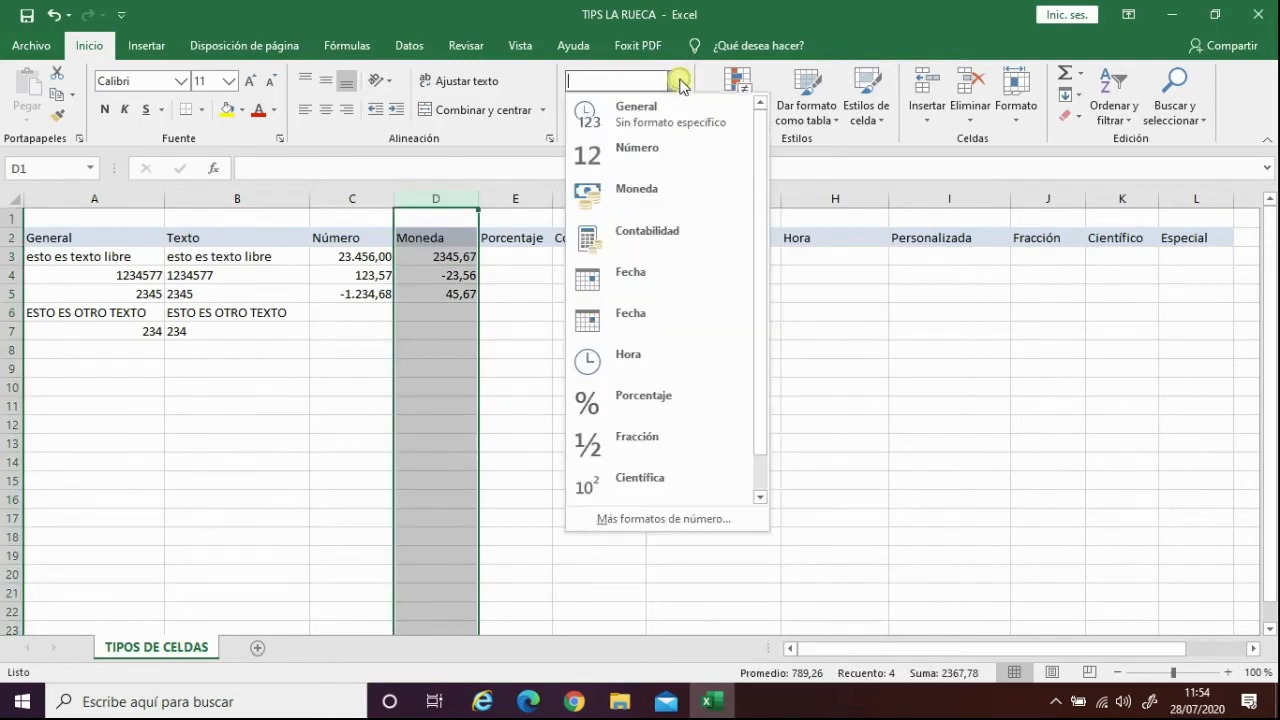
{"action": "left_click", "coordinate": [631, 189]}
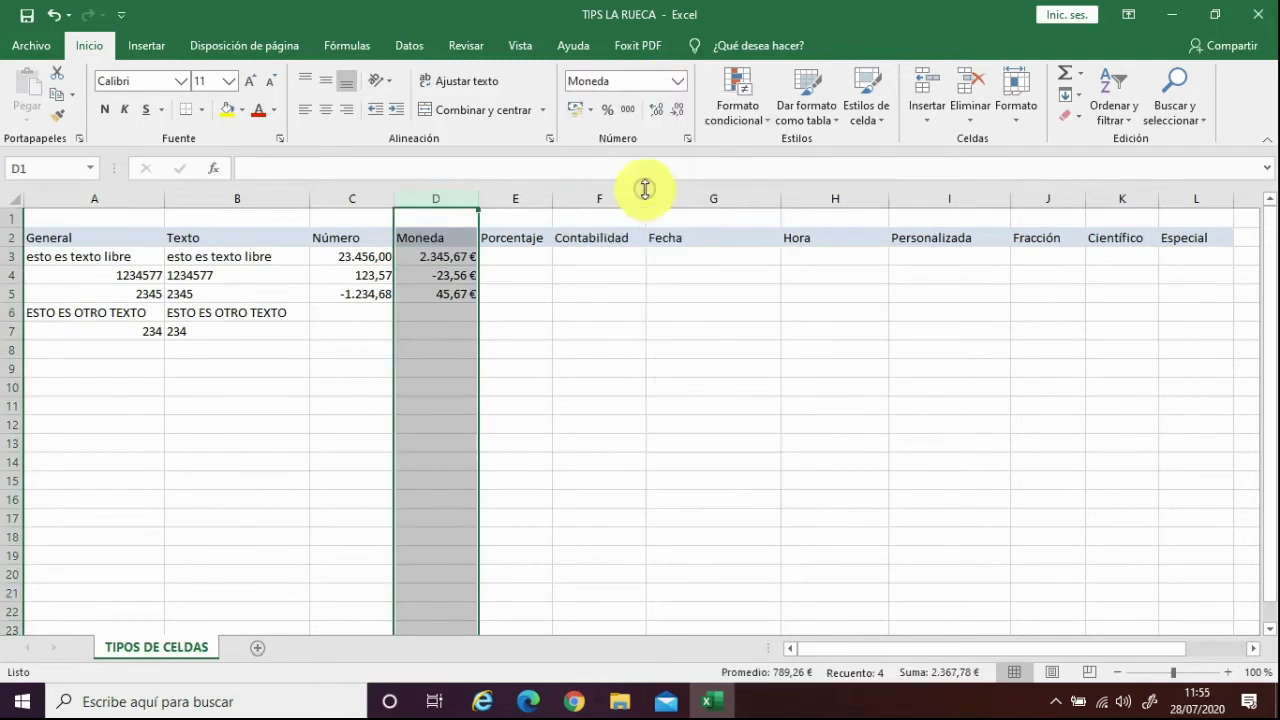
Change the currency symbol of column D to EUR in the cell format settings.
{"action": "right_click", "coordinate": [449, 258]}
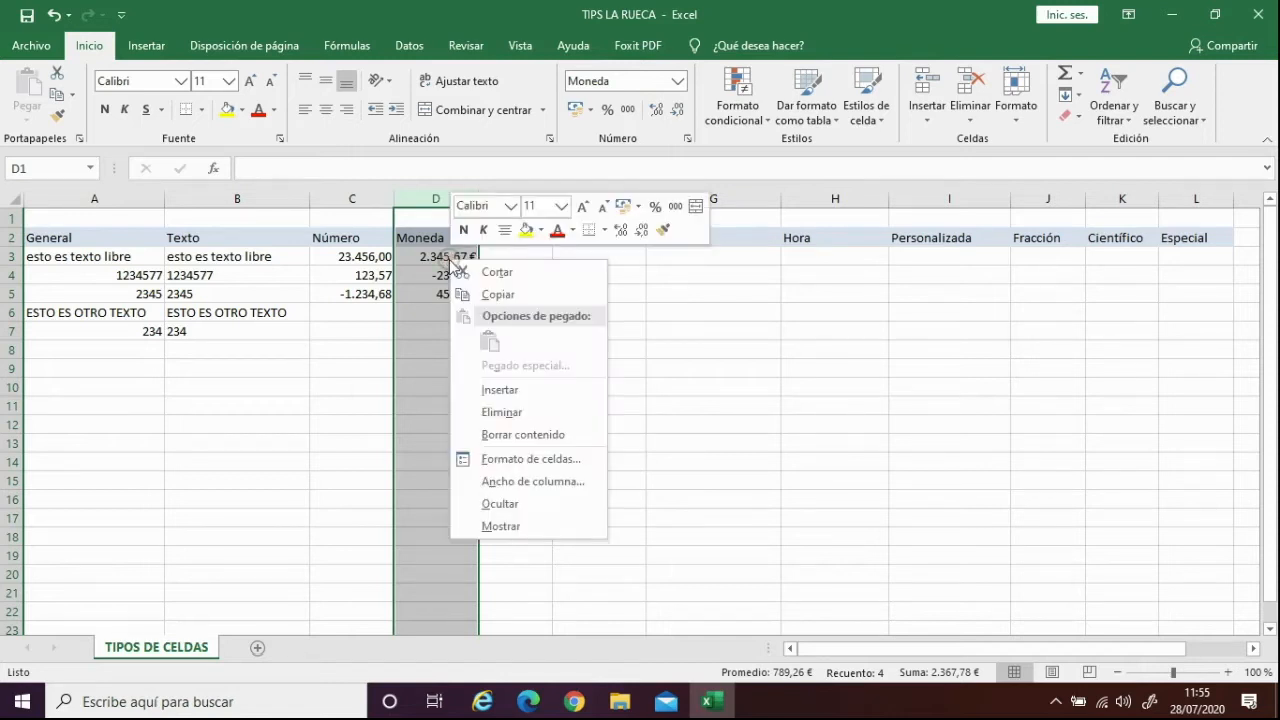
{"action": "left_click", "coordinate": [555, 462]}
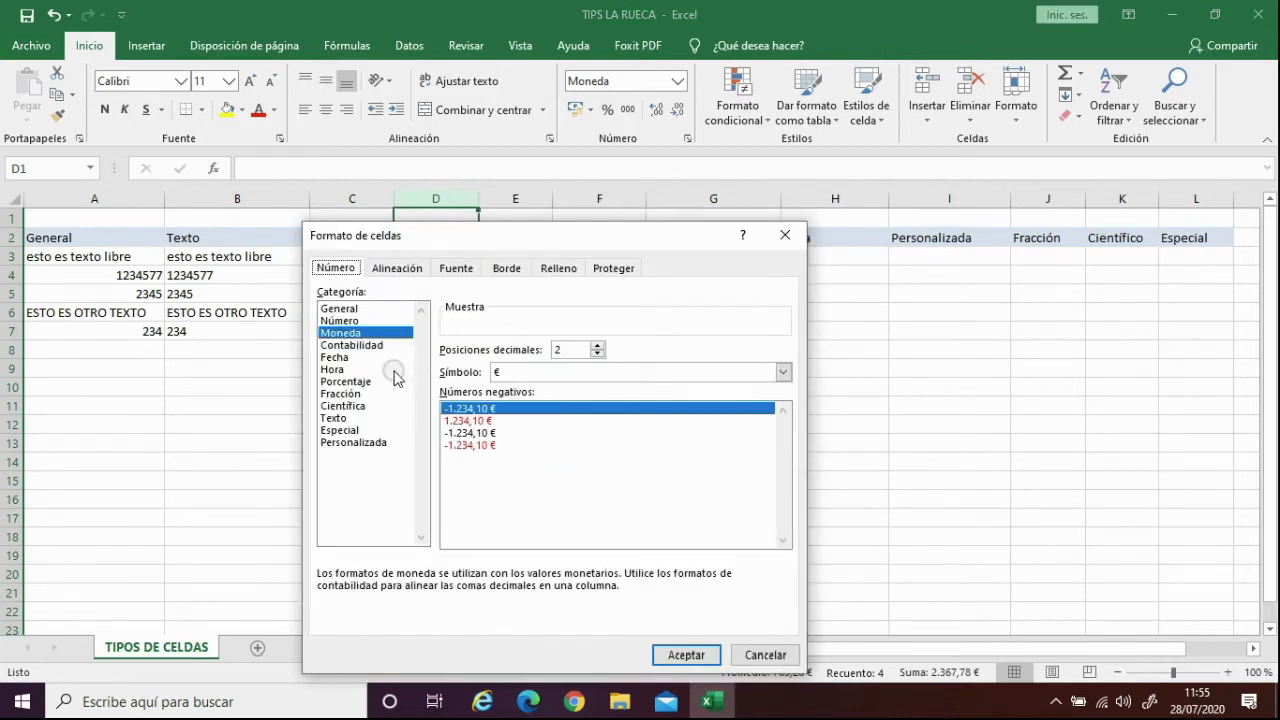
{"action": "left_click_drag", "start_coordinate": [619, 237], "coordinate": [913, 143]}
{"action": "left_click", "coordinate": [1078, 281]}
{"action": "left_click_drag", "start_coordinate": [1078, 310], "coordinate": [1093, 463]}
{"action": "left_click", "coordinate": [1080, 351]}
{"action": "left_click", "coordinate": [1081, 349]}
{"action": "left_click", "coordinate": [1082, 348]}
{"action": "left_click", "coordinate": [1083, 347]}
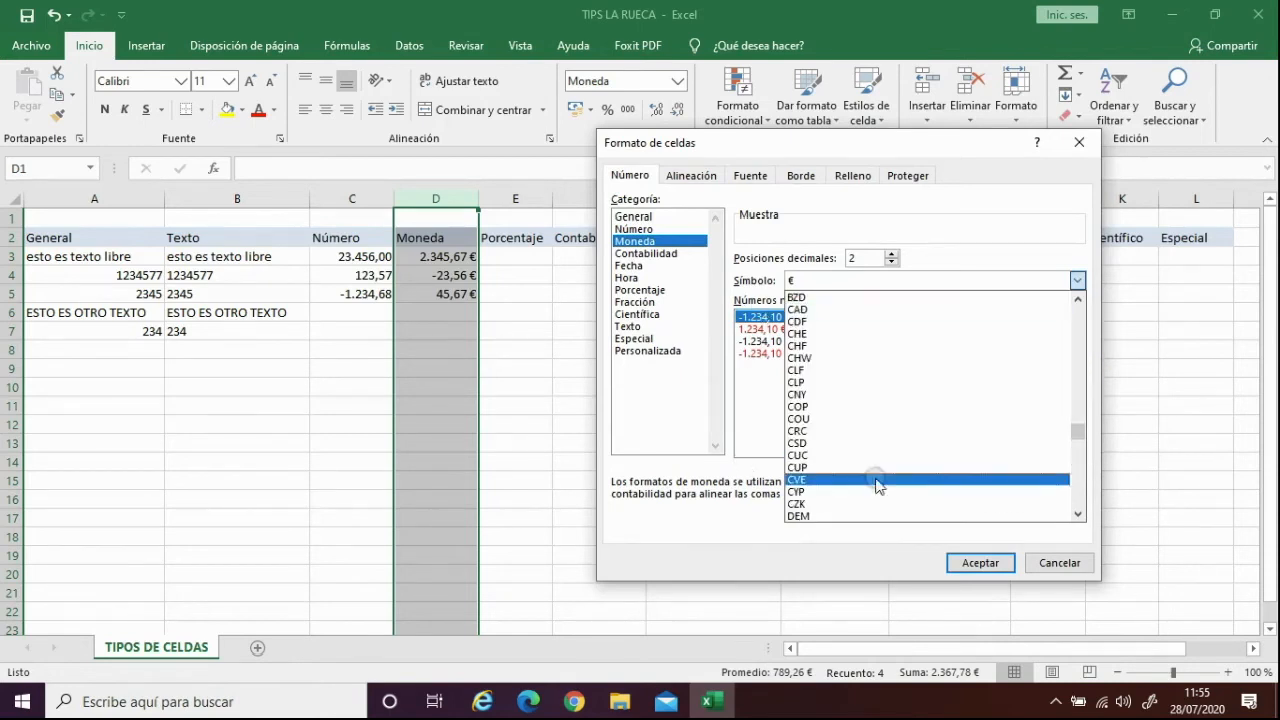
{"action": "left_click", "coordinate": [1078, 492]}
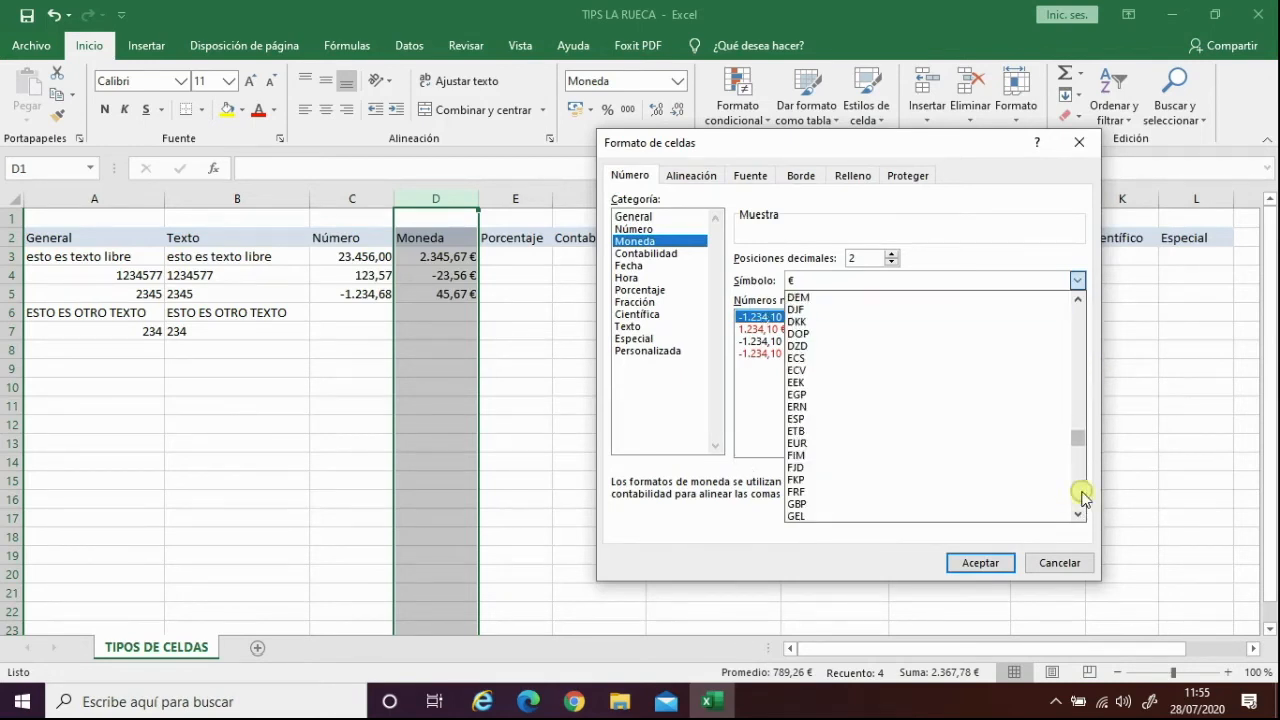
{"action": "left_click", "coordinate": [802, 443]}
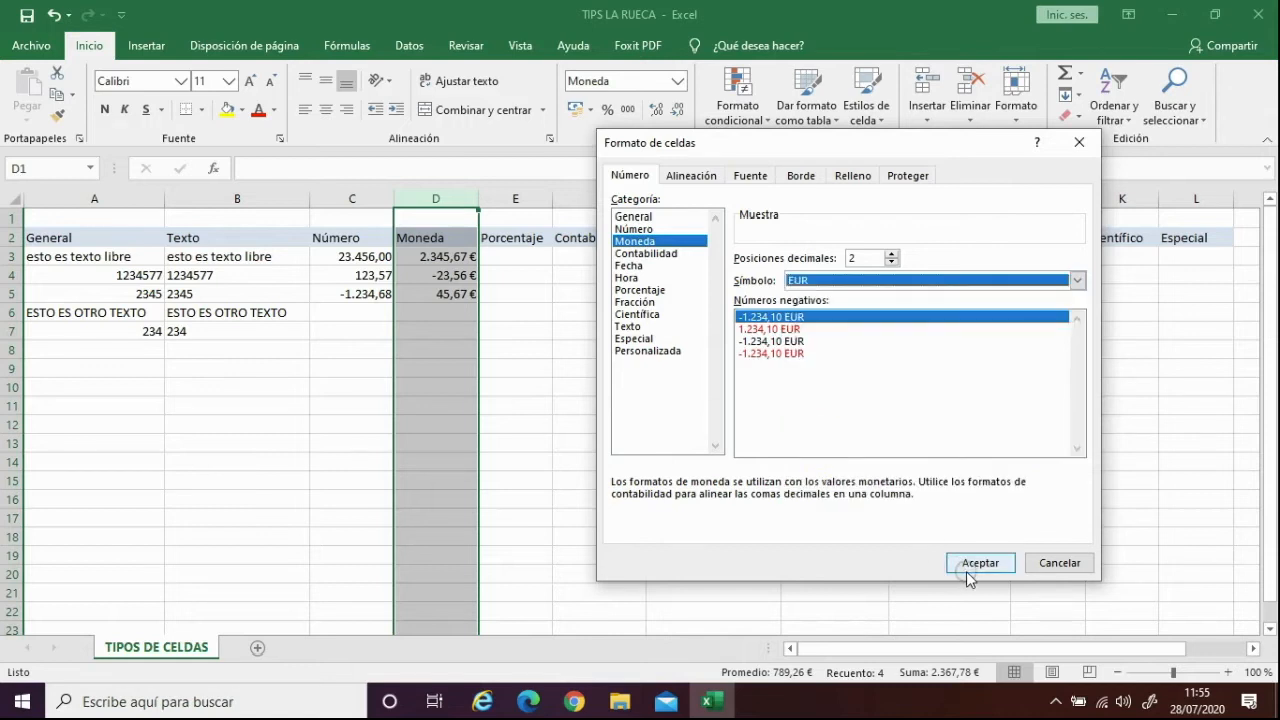
{"action": "left_click", "coordinate": [975, 563]}
Change the currency symbol of cell D4 alone to USD.
{"action": "left_click", "coordinate": [444, 275]}
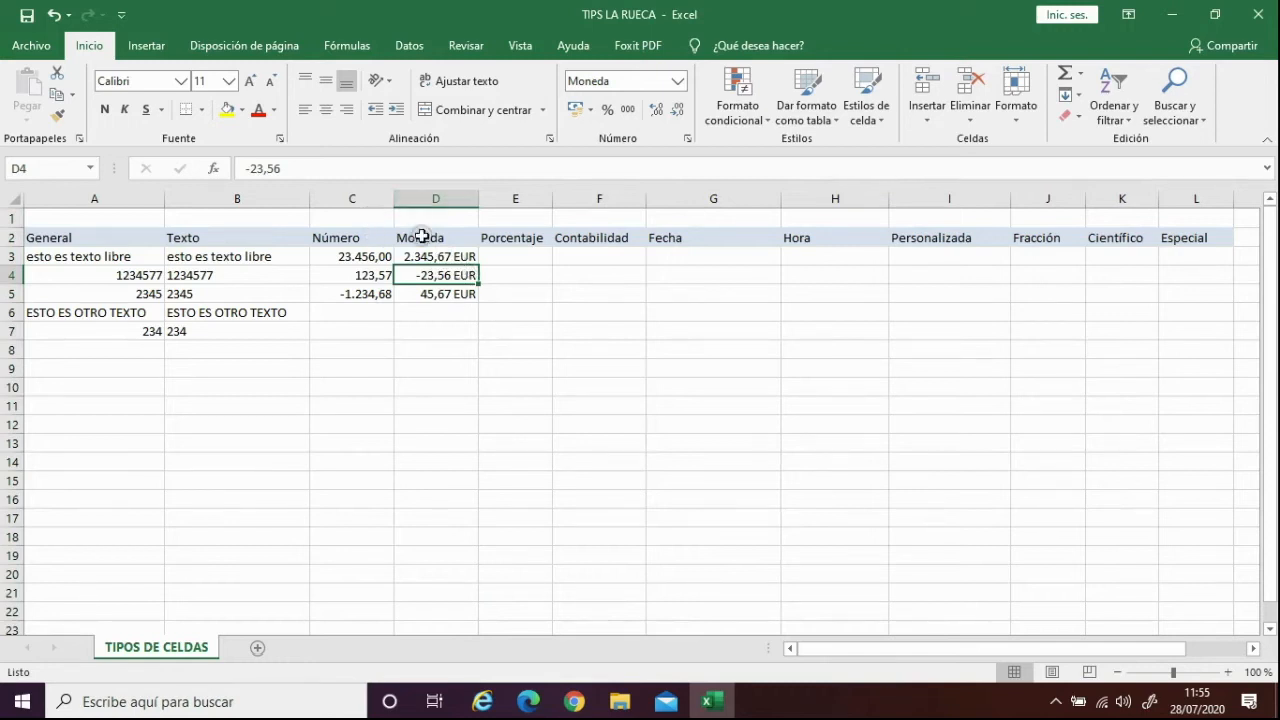
{"action": "right_click", "coordinate": [467, 262]}
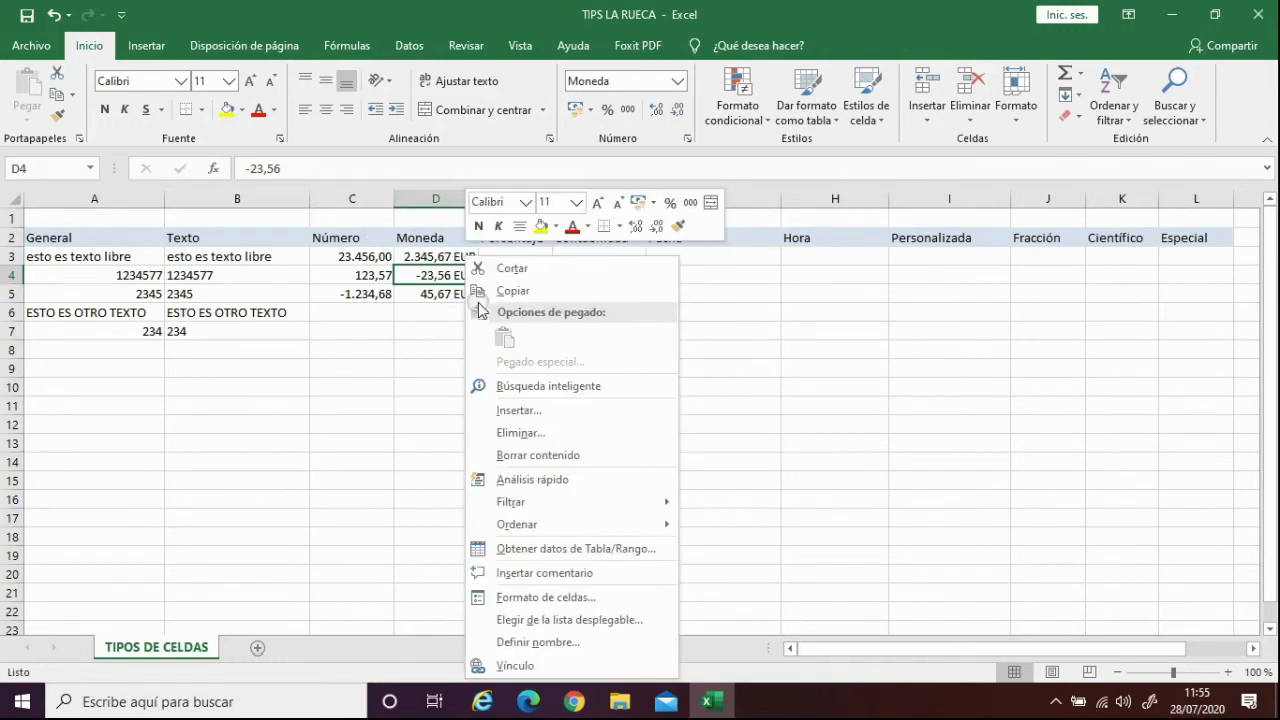
{"action": "left_click", "coordinate": [532, 597]}
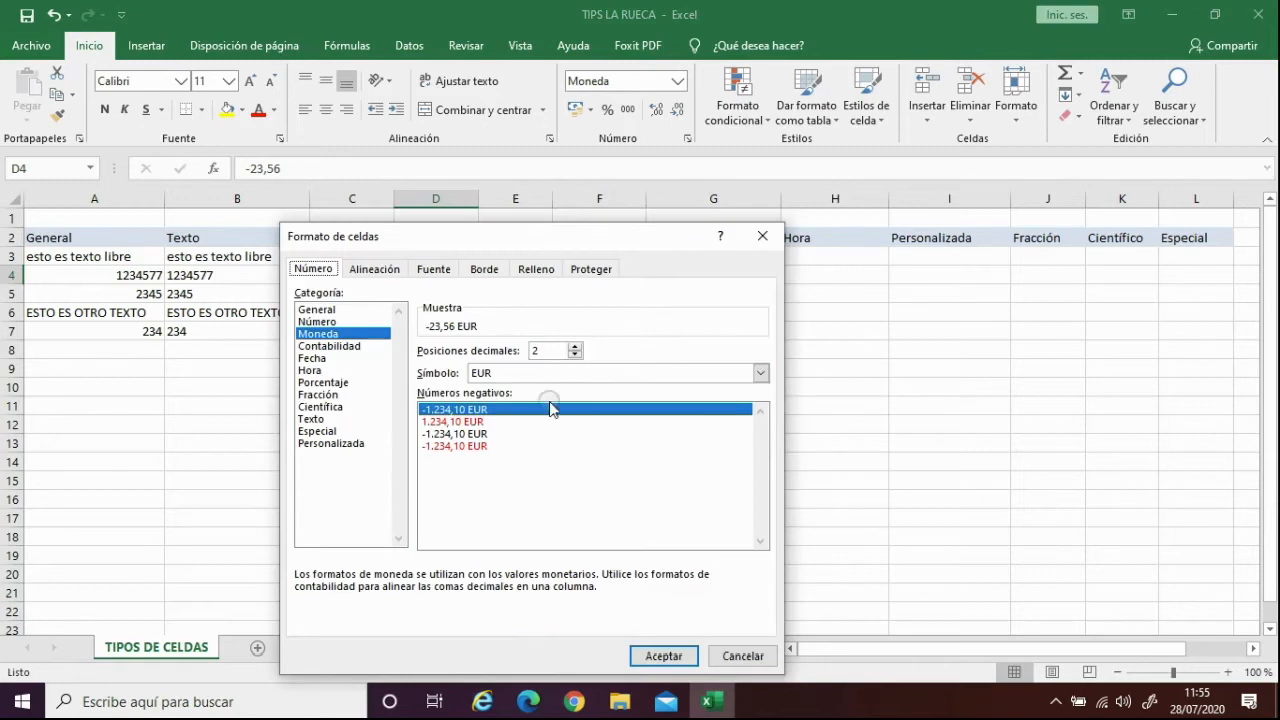
{"action": "left_click", "coordinate": [760, 373]}
{"action": "scroll", "coordinate": [590, 540], "scroll_direction": "down", "scroll_amount": 10}
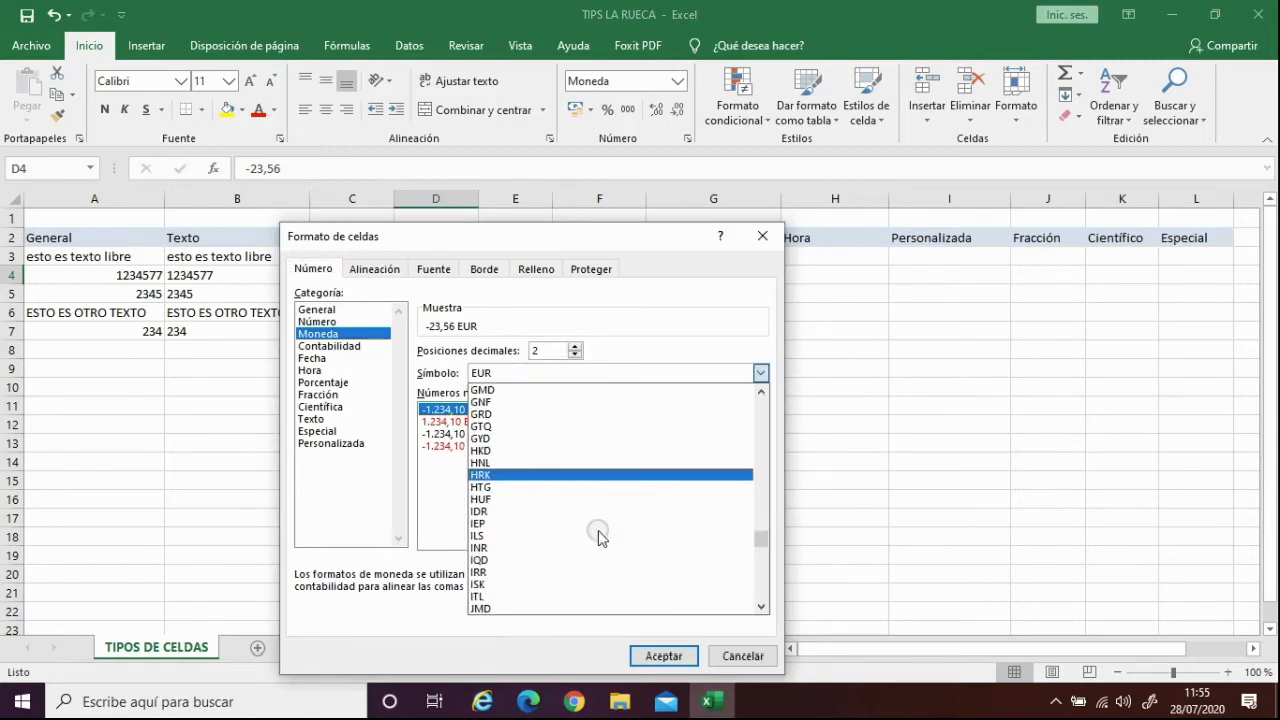
{"action": "scroll", "coordinate": [600, 537], "scroll_direction": "down", "scroll_amount": 14}
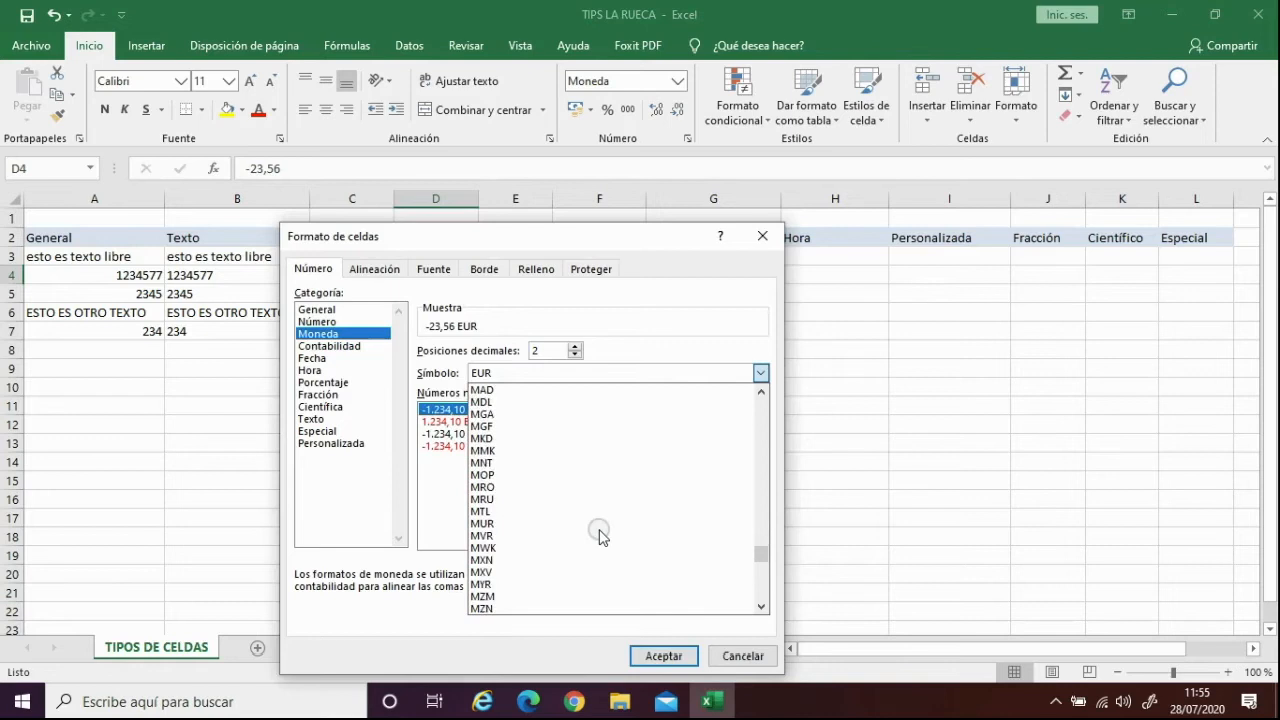
{"action": "scroll", "coordinate": [600, 537], "scroll_direction": "down", "scroll_amount": 10}
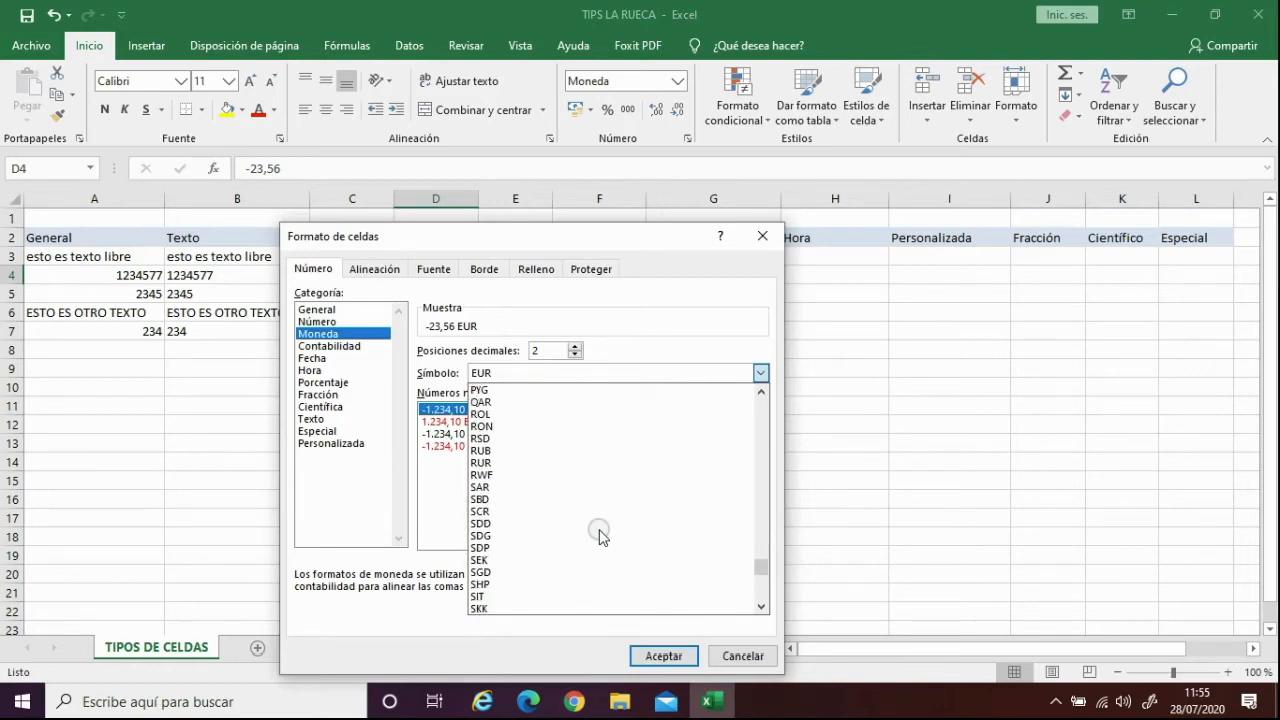
{"action": "scroll", "coordinate": [600, 537], "scroll_direction": "down", "scroll_amount": 5}
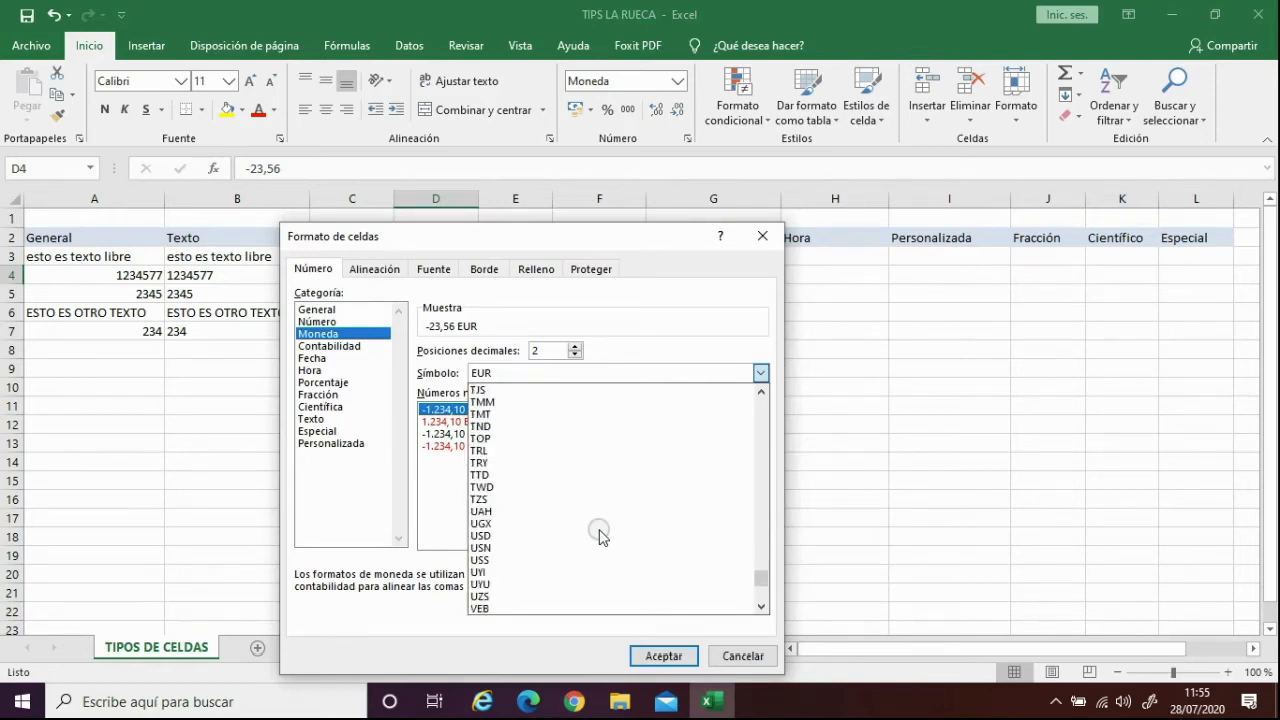
{"action": "left_click", "coordinate": [530, 531]}
{"action": "left_click", "coordinate": [690, 649]}
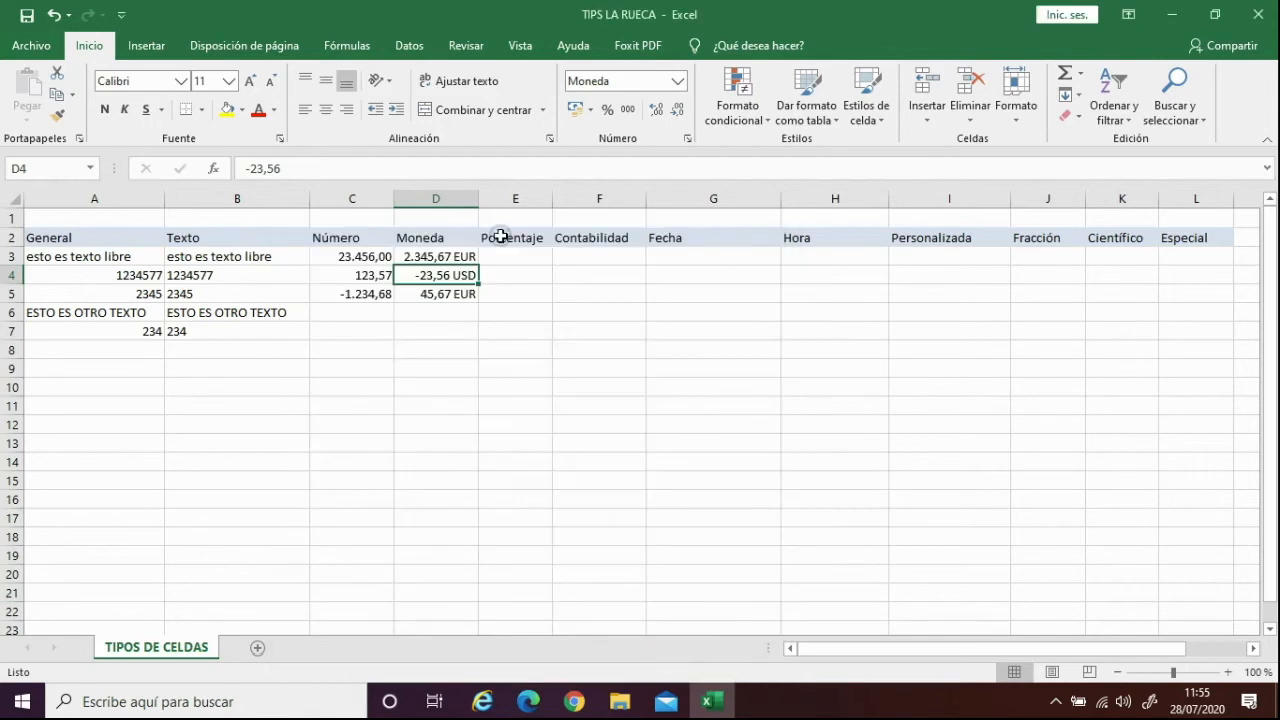
{"action": "left_click", "coordinate": [445, 314]}
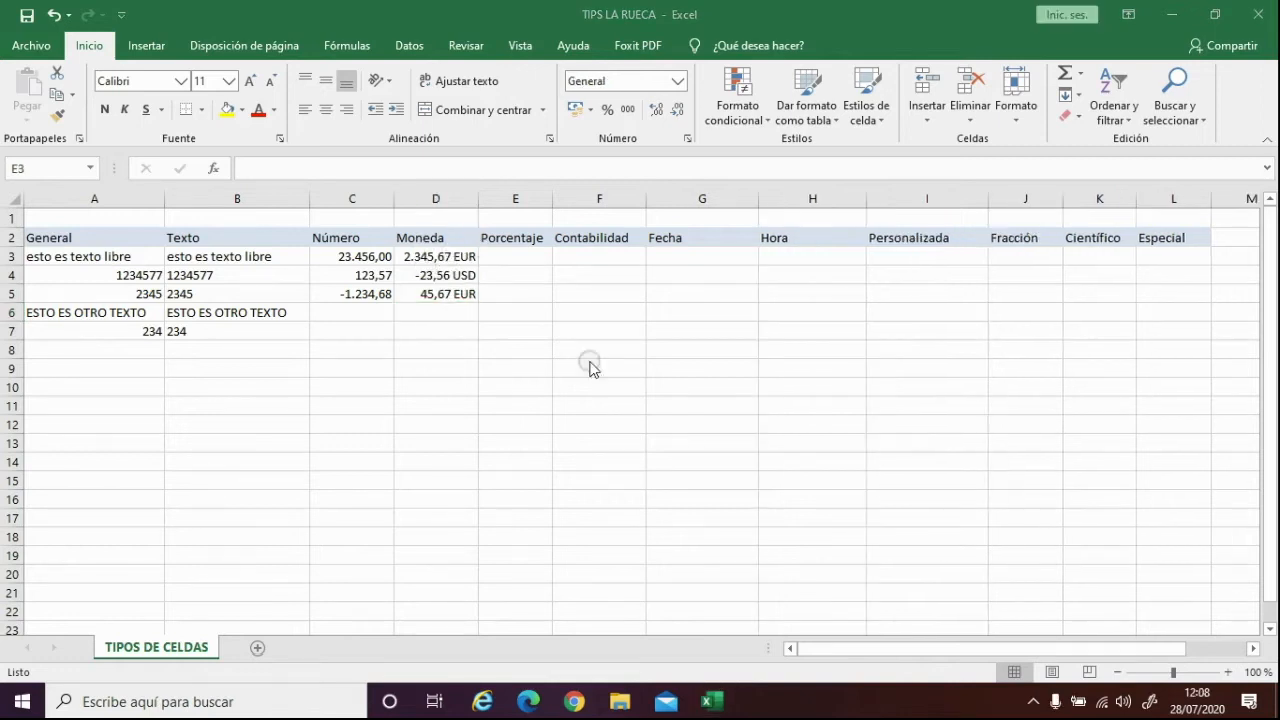
Enter 25% in cell E3 under Porcentaje and check the format assigned to it.
{"action": "left_click", "coordinate": [525, 258]}
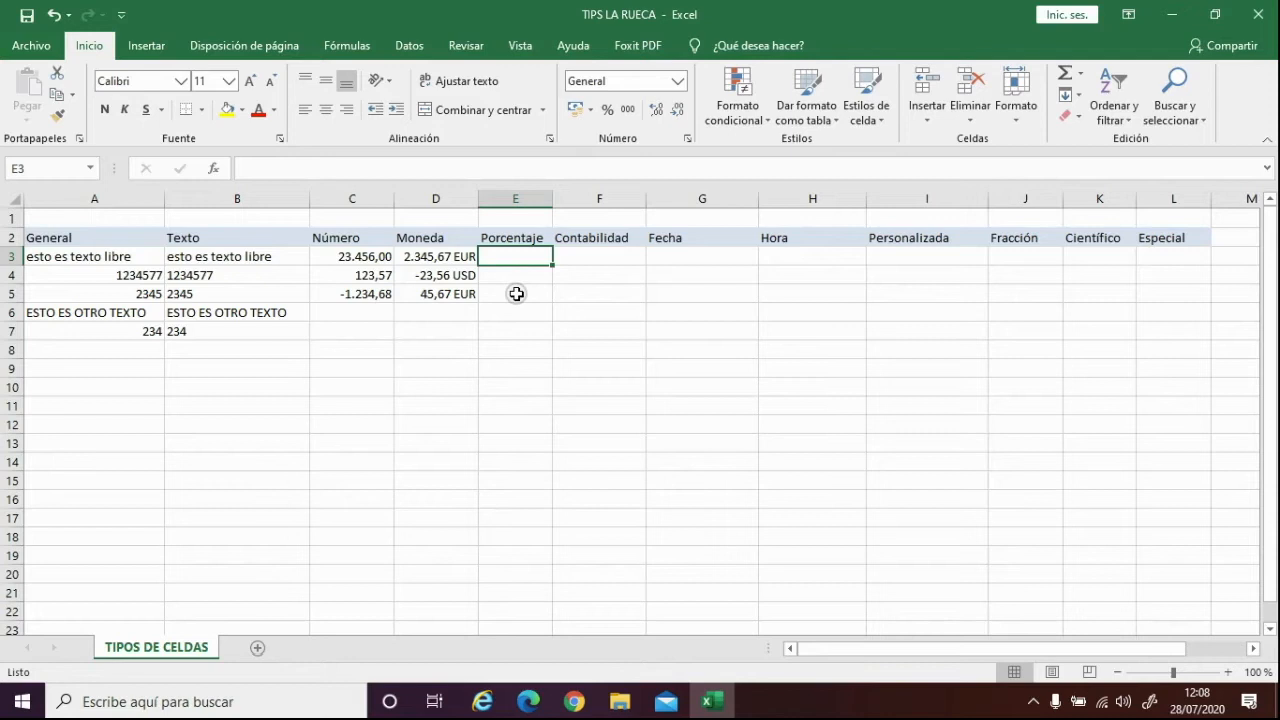
{"action": "type", "text": "25"}
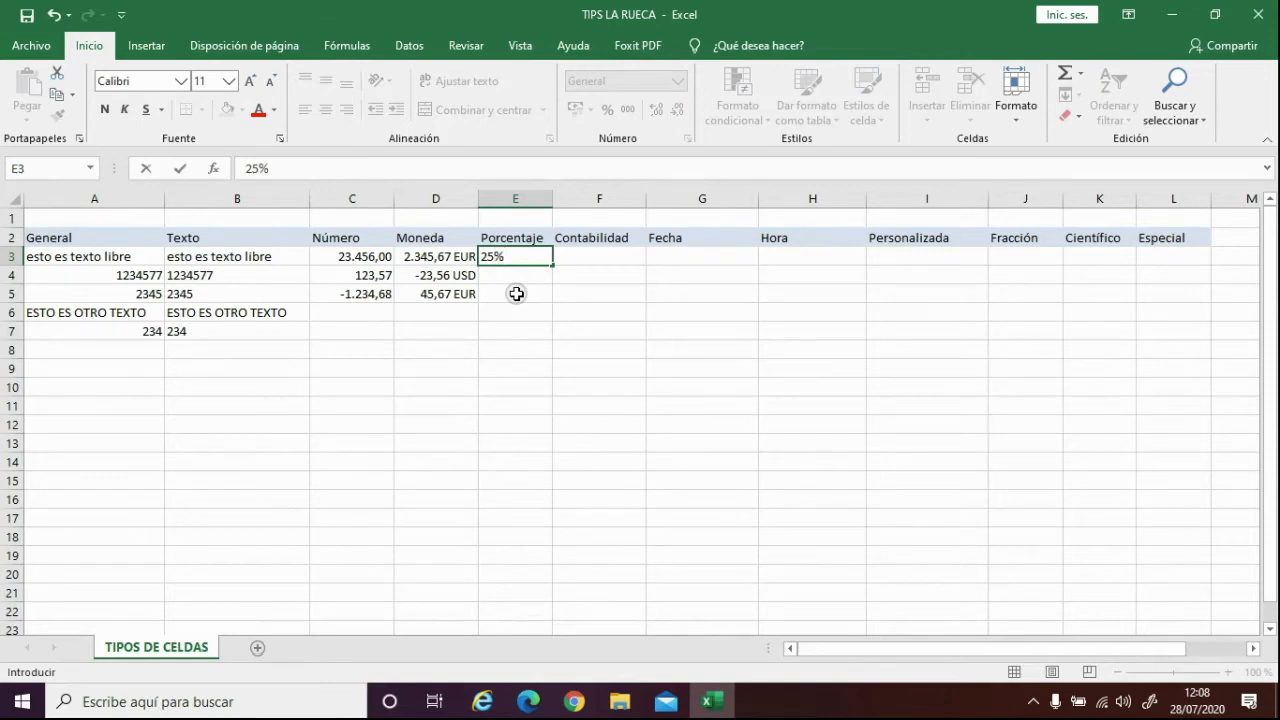
{"action": "key", "text": "Return"}
{"action": "left_click", "coordinate": [530, 255]}
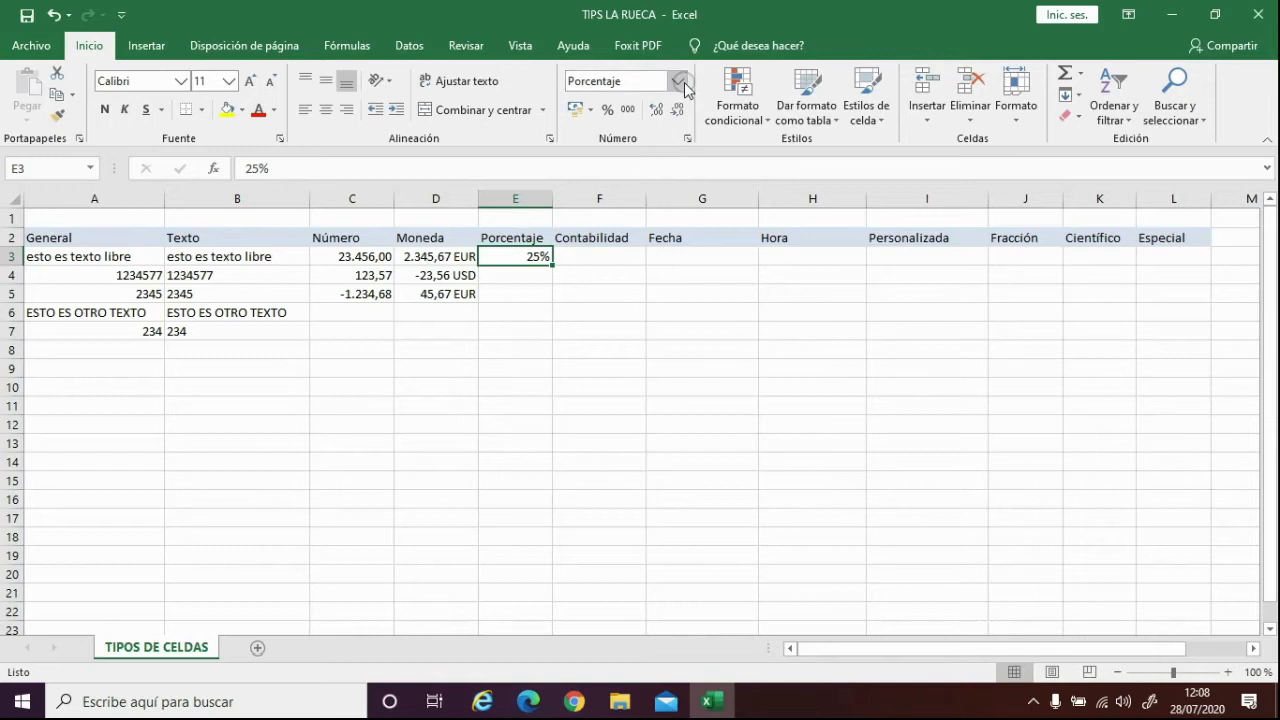
Enter 0,25 in cell E4 and apply the percentage format to it.
{"action": "left_click", "coordinate": [530, 277]}
{"action": "type", "text": "0,"}
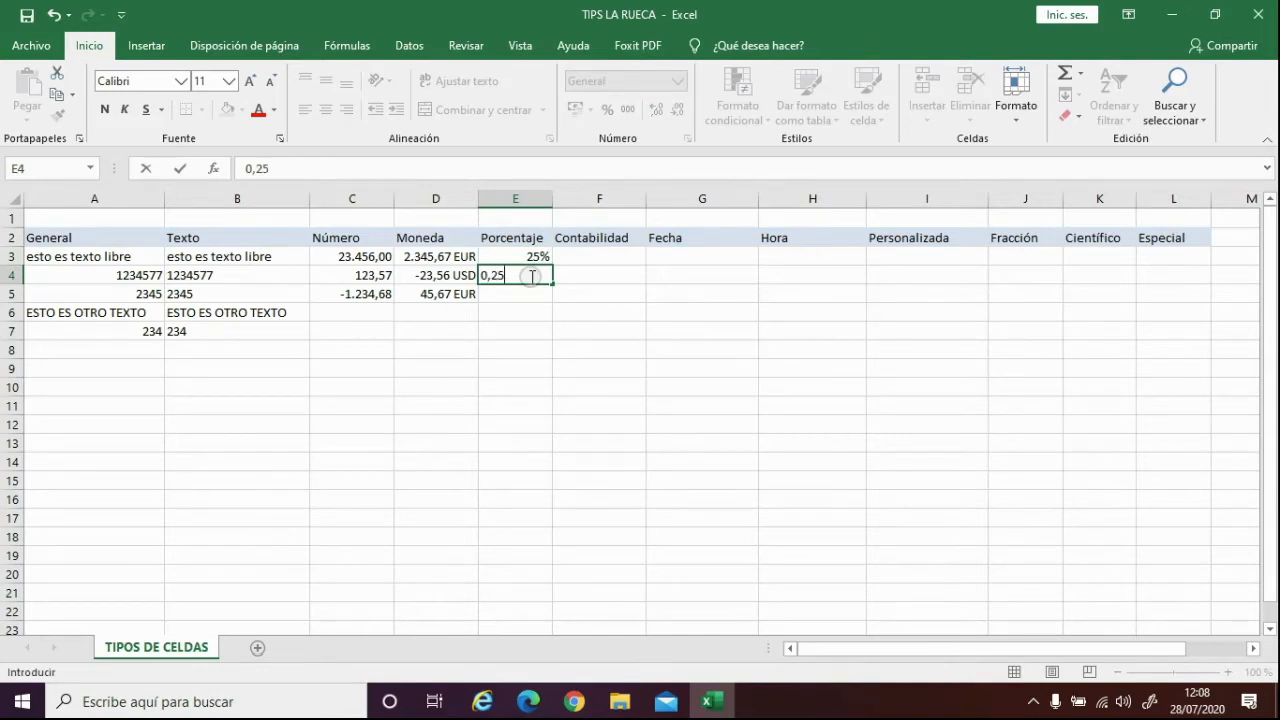
{"action": "type", "text": "25"}
{"action": "key", "text": "Return"}
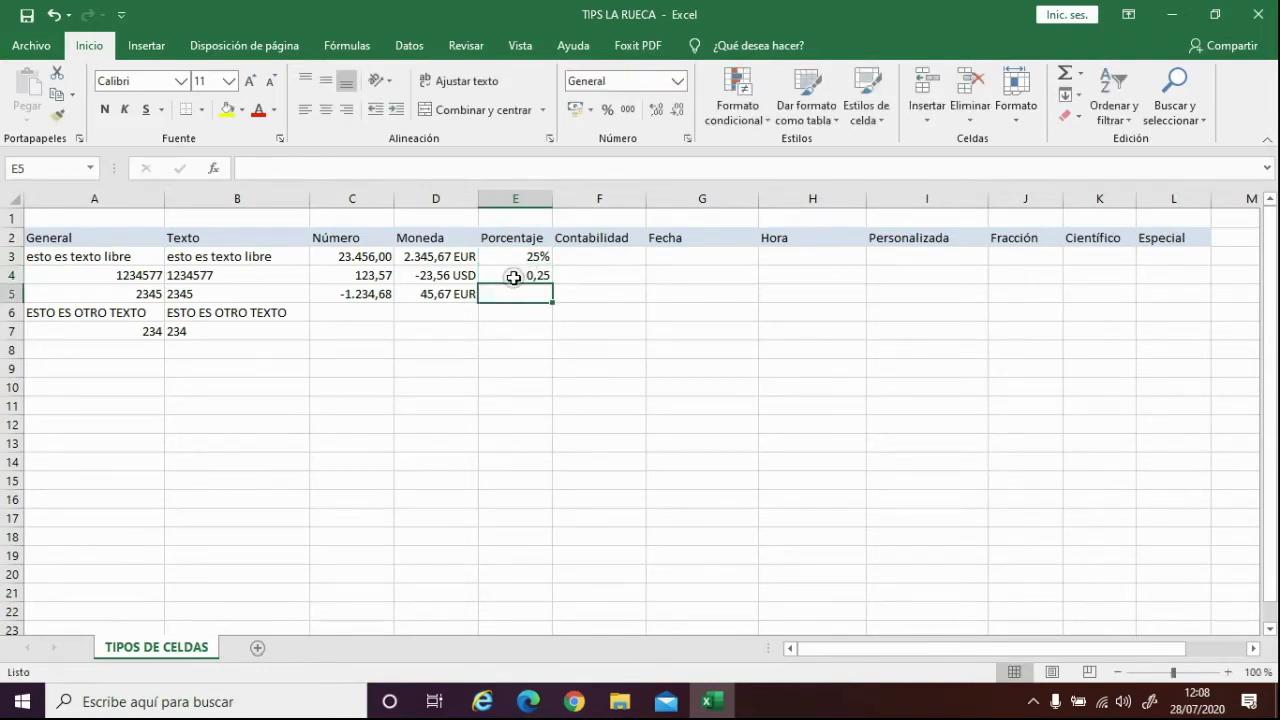
{"action": "left_click", "coordinate": [513, 278]}
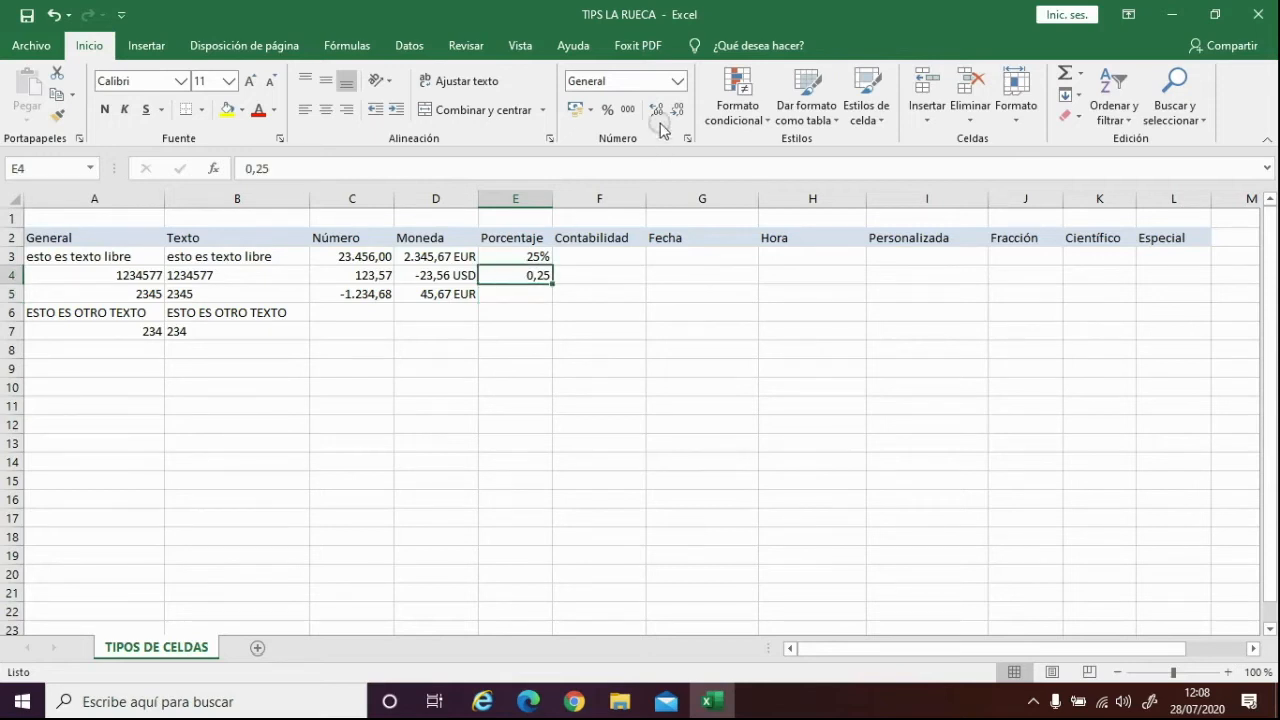
{"action": "left_click", "coordinate": [609, 110]}
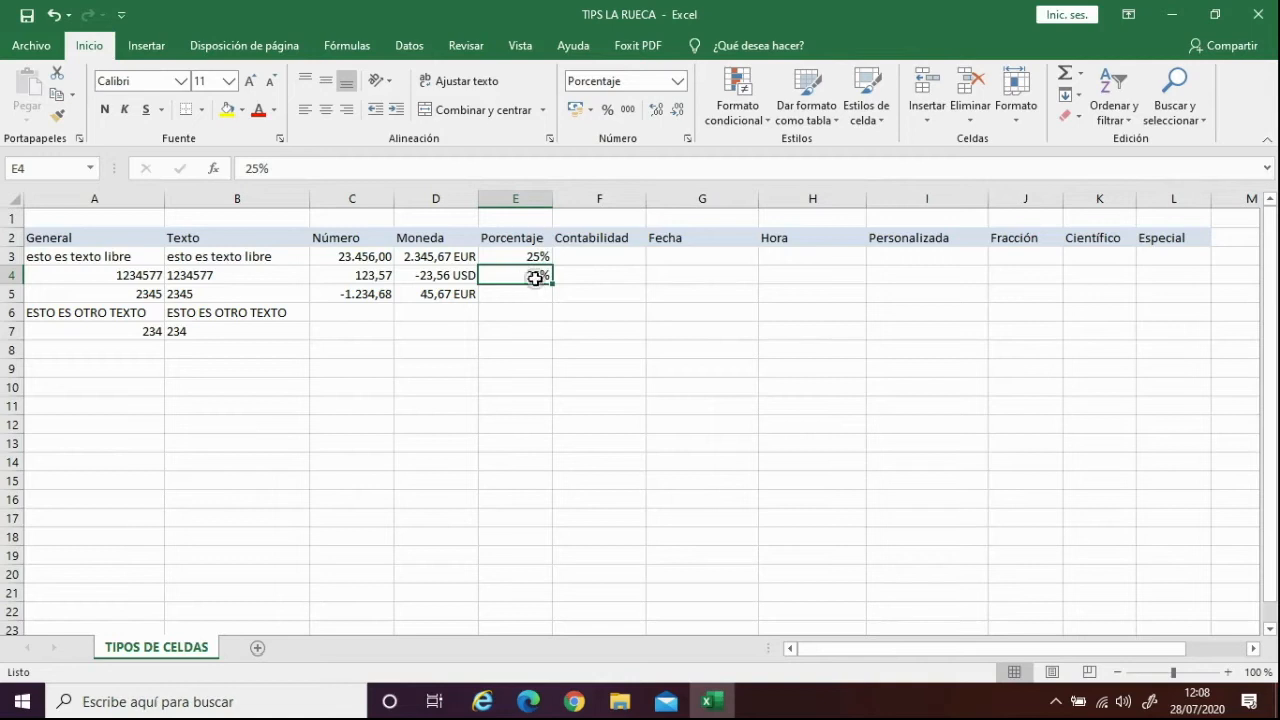
Copy the currency values in D3:D5 into the Contabilidad column starting at cell F3.
{"action": "left_click", "coordinate": [605, 260]}
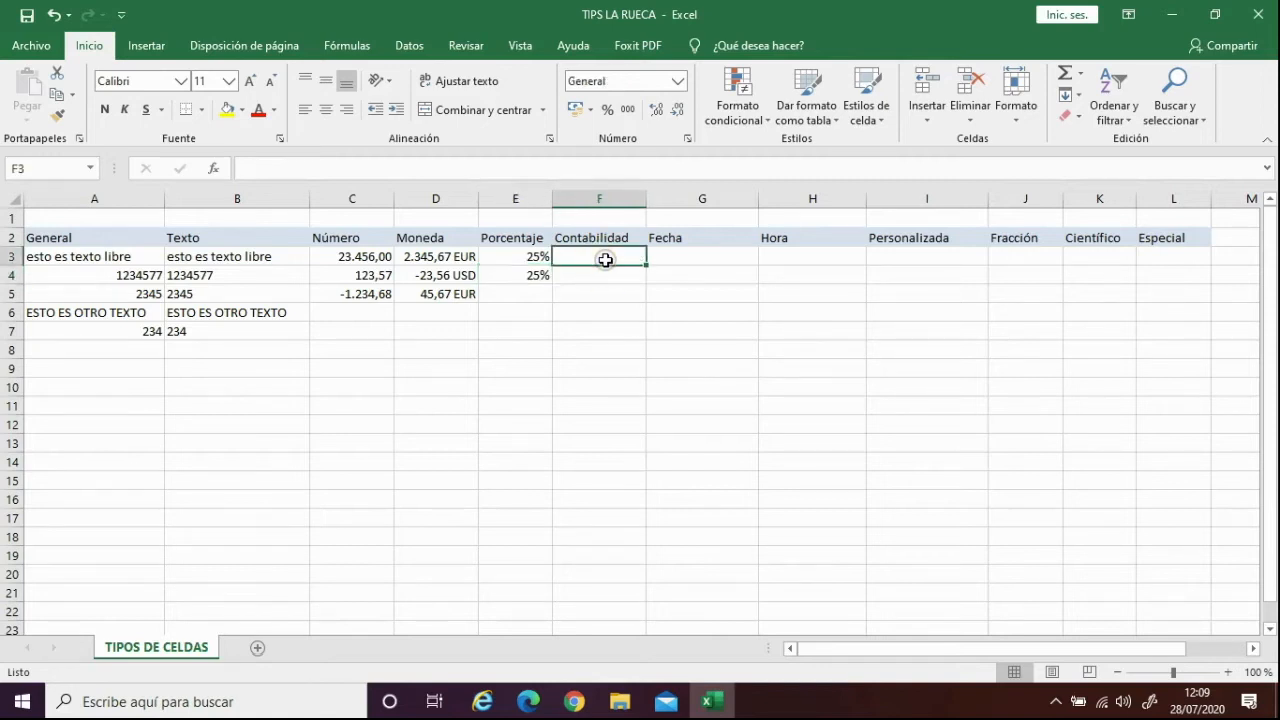
{"action": "left_click", "coordinate": [446, 262]}
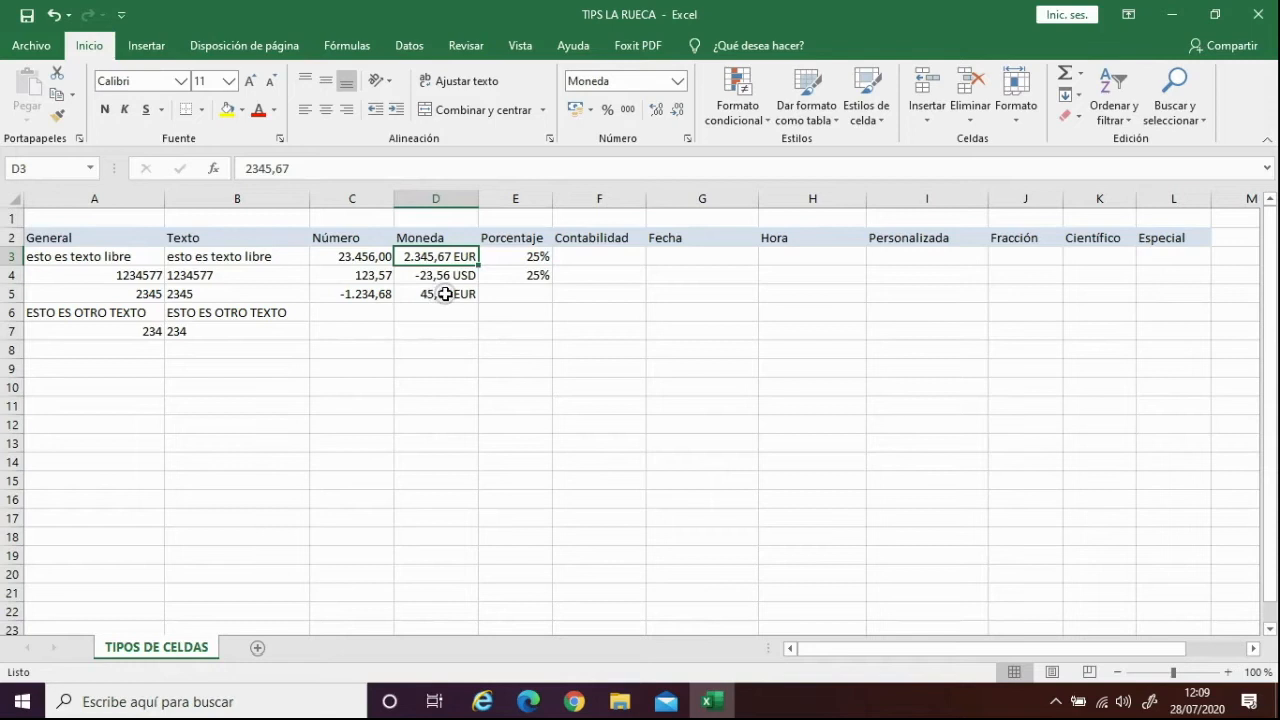
{"action": "left_click", "coordinate": [455, 297], "text": "shift"}
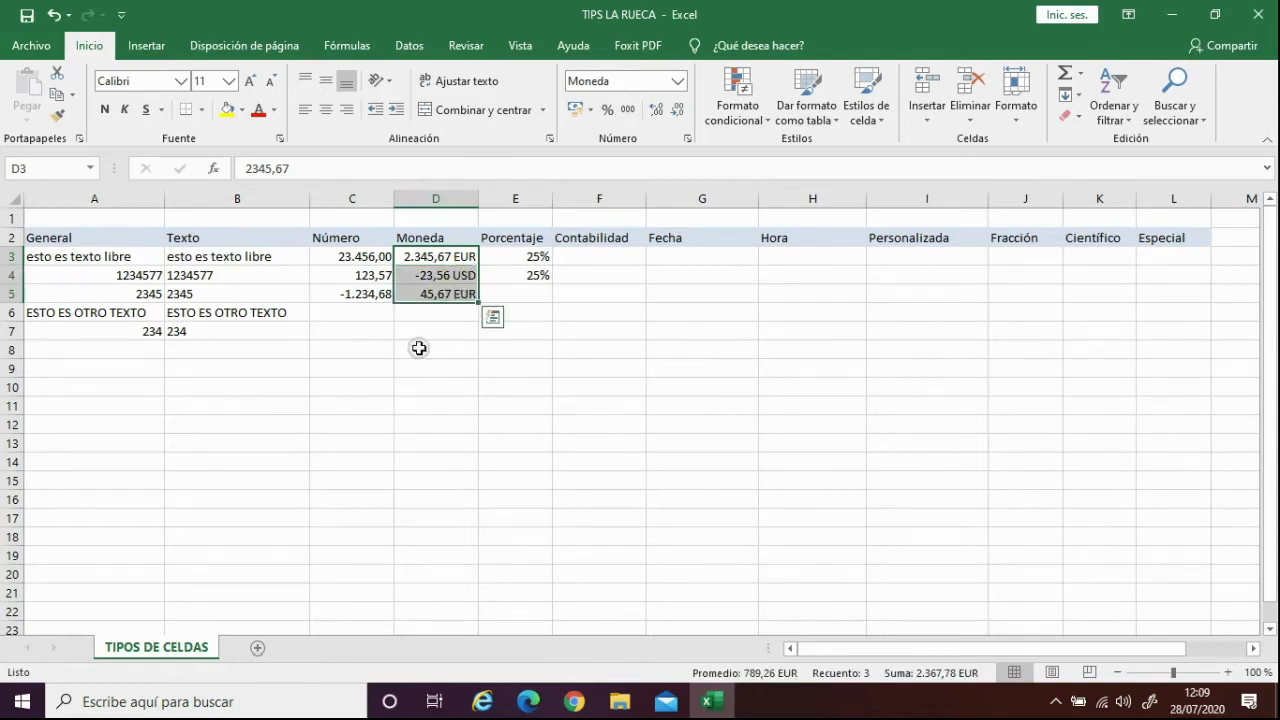
{"action": "key", "text": "ctrl+c"}
{"action": "left_click", "coordinate": [597, 257]}
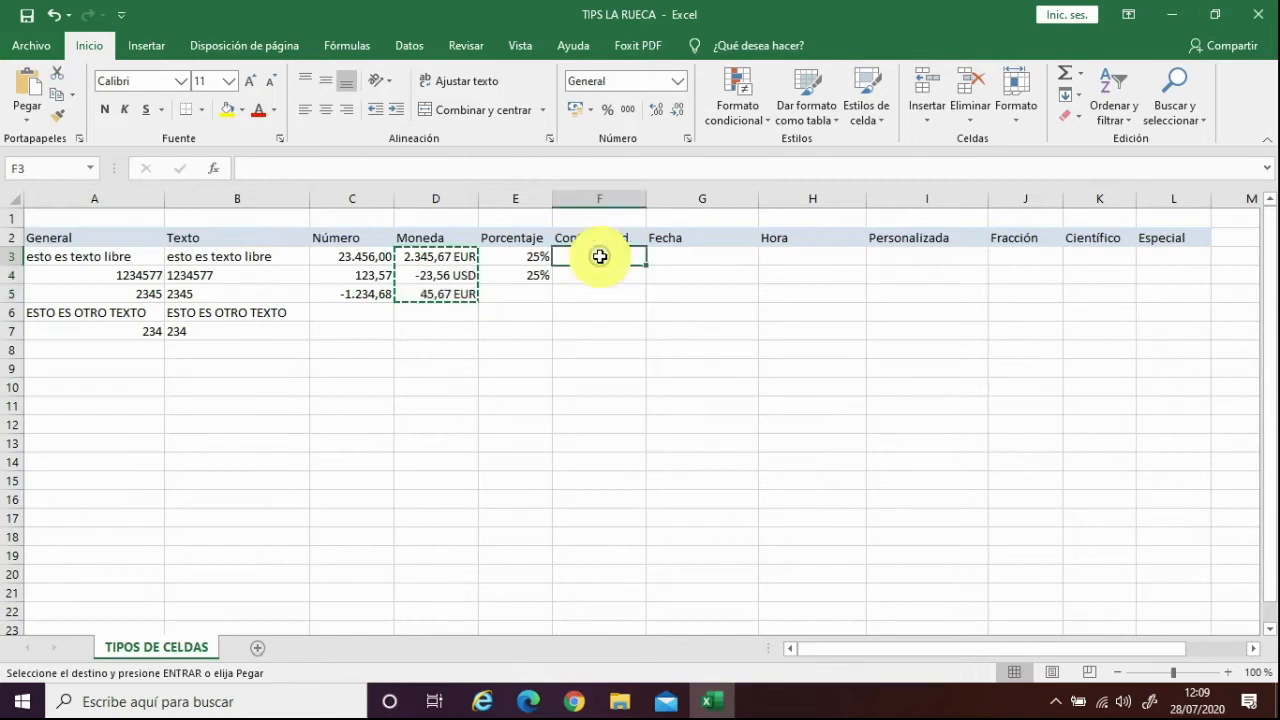
{"action": "key", "text": "Return"}
Apply the Contabilidad number format to the whole of column F.
{"action": "left_click", "coordinate": [603, 199]}
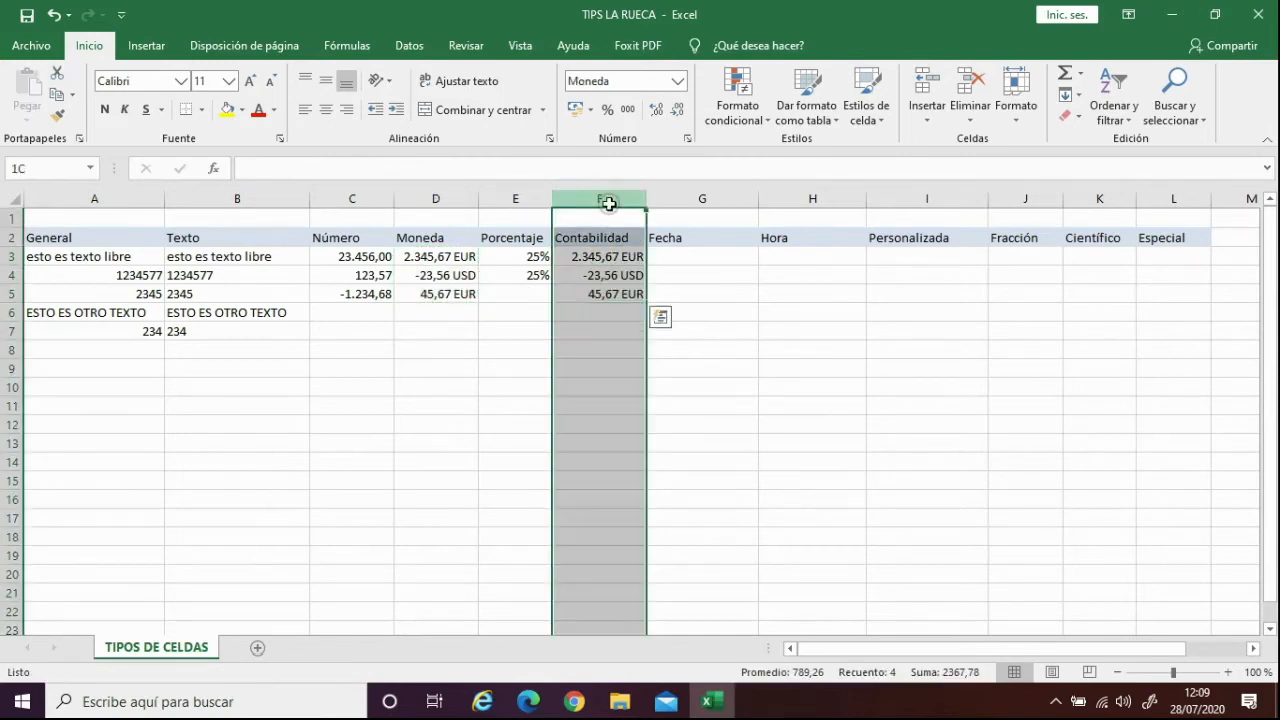
{"action": "left_click", "coordinate": [679, 80]}
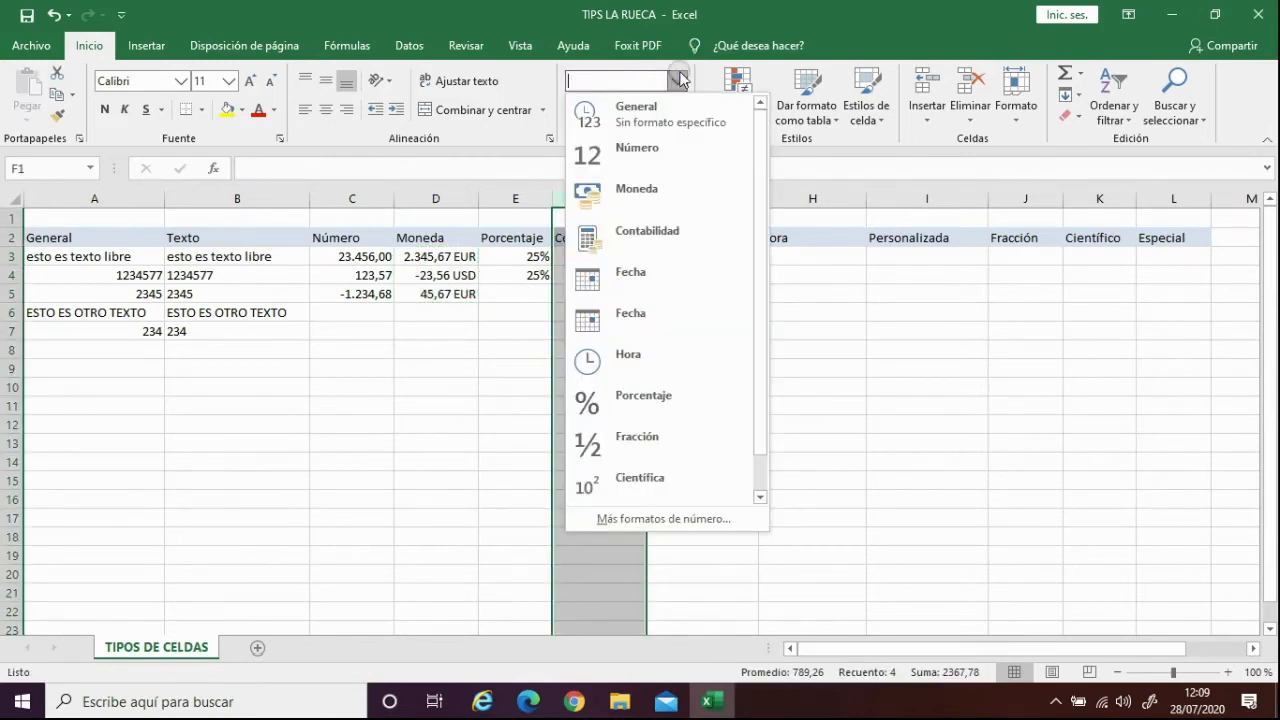
{"action": "left_click", "coordinate": [627, 238]}
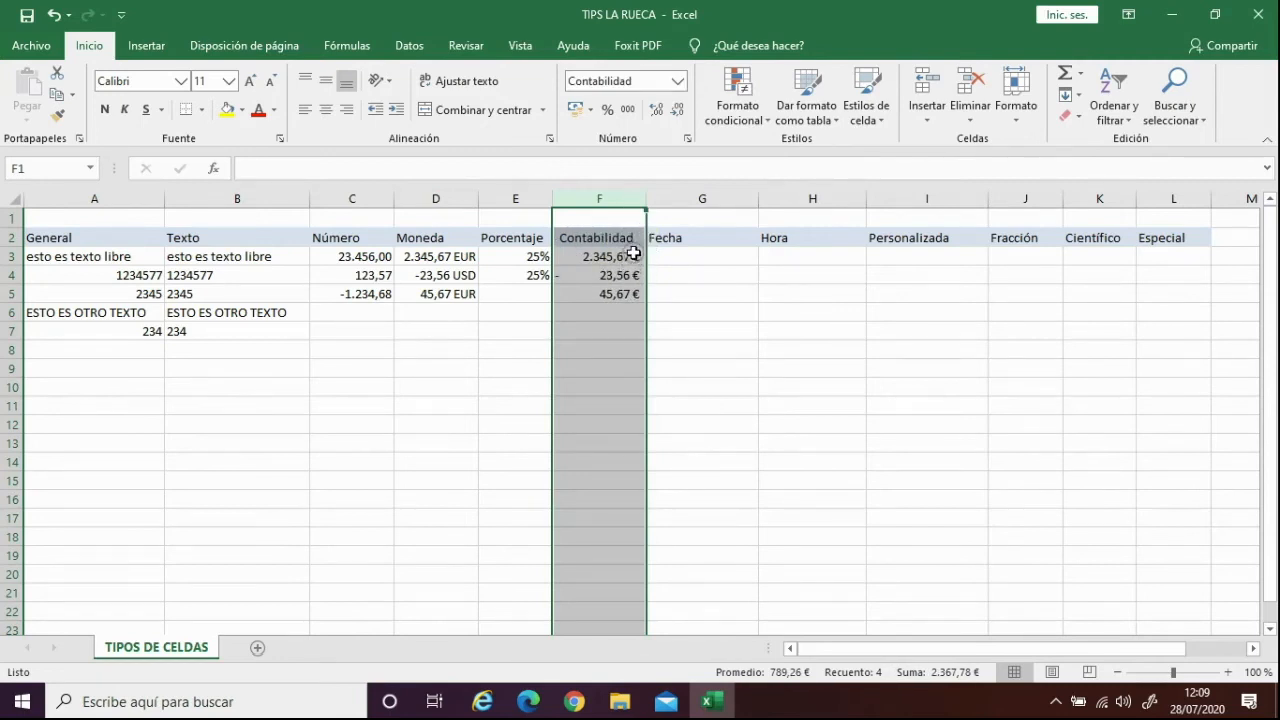
Review the currency symbols available for cell F3's Contabilidad format, leaving the format settings without changes.
{"action": "left_click", "coordinate": [633, 255]}
{"action": "right_click", "coordinate": [633, 255]}
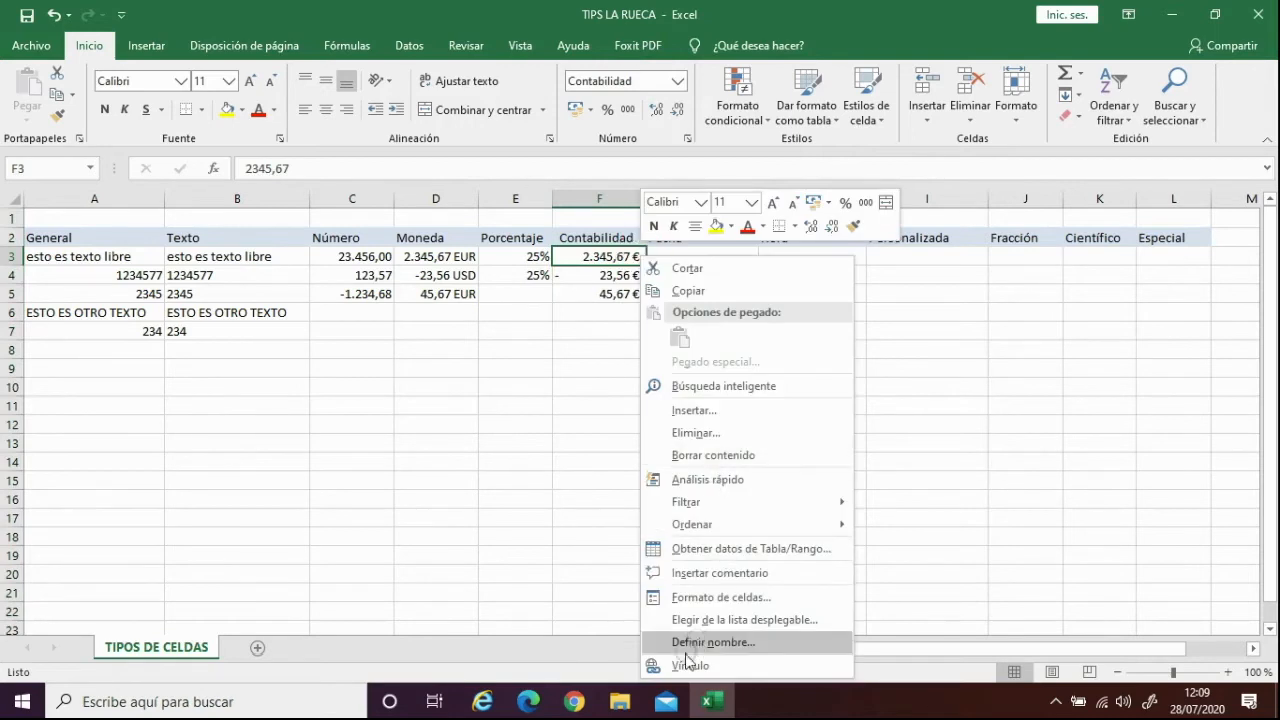
{"action": "left_click", "coordinate": [743, 598]}
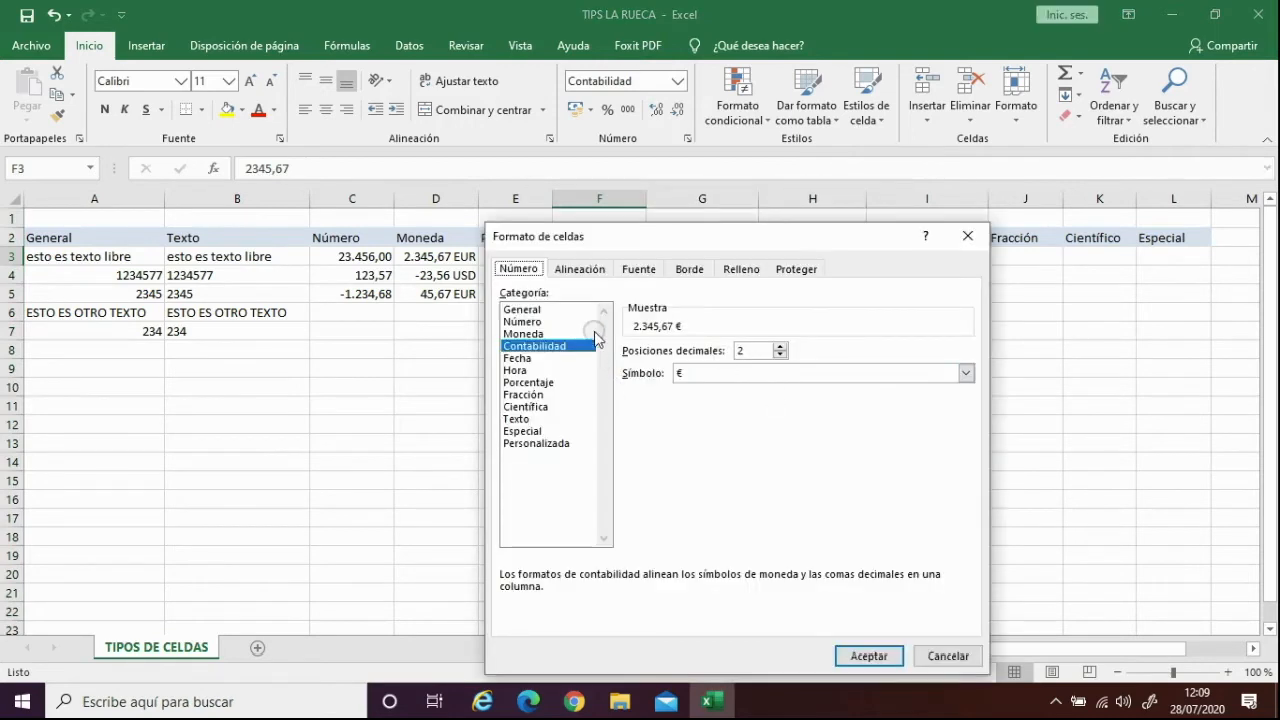
{"action": "left_click", "coordinate": [966, 373]}
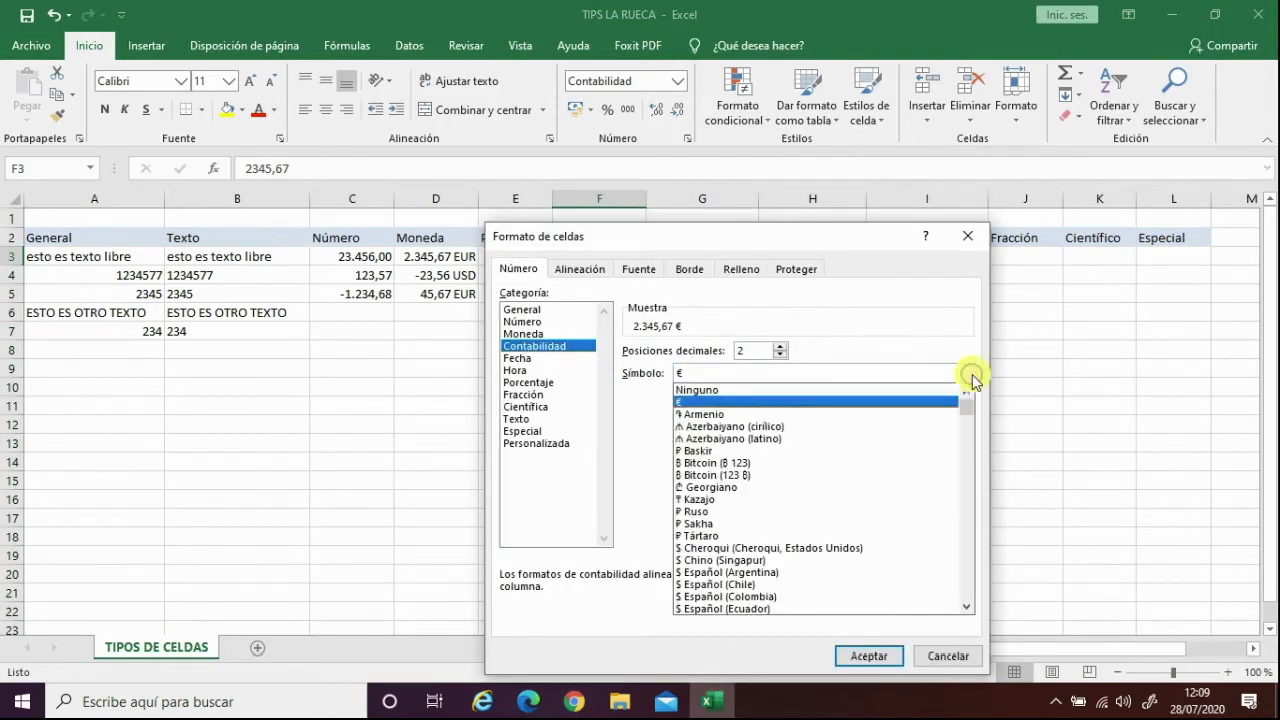
{"action": "left_click", "coordinate": [945, 656]}
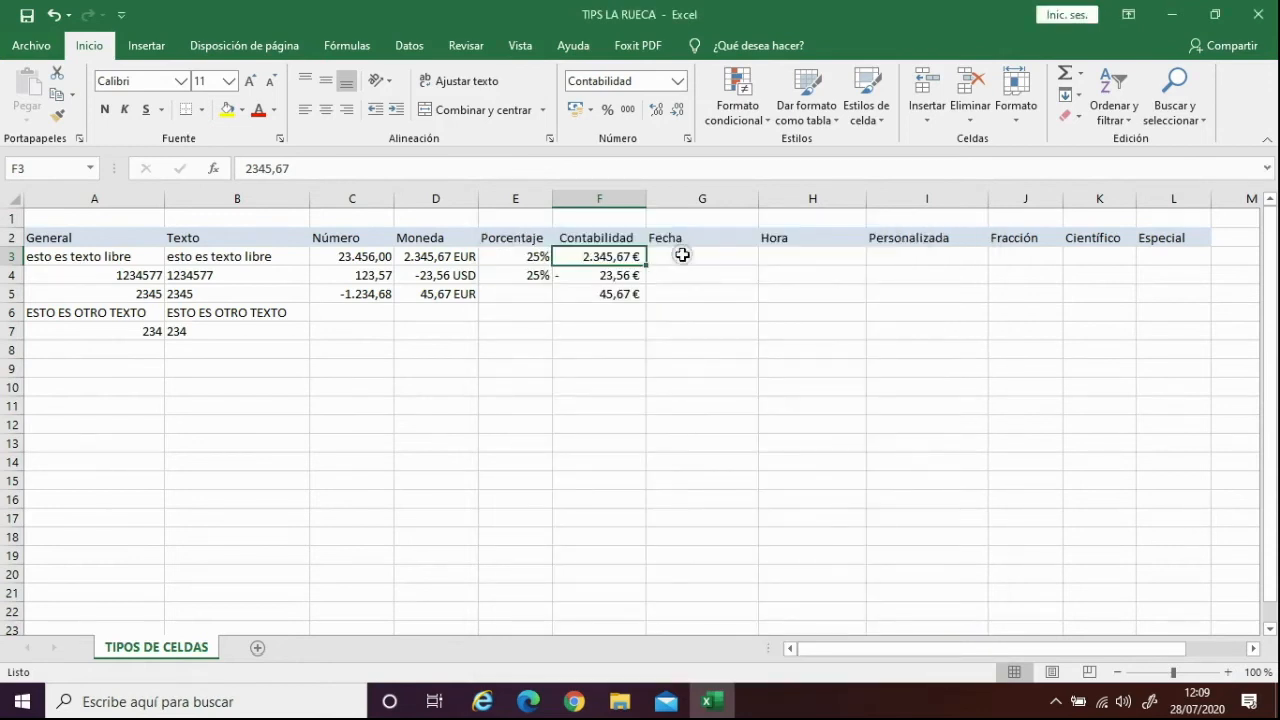
Compare how the negative amount is displayed in cell F4 under Contabilidad and in cell D4 under Moneda.
{"action": "left_click", "coordinate": [601, 279]}
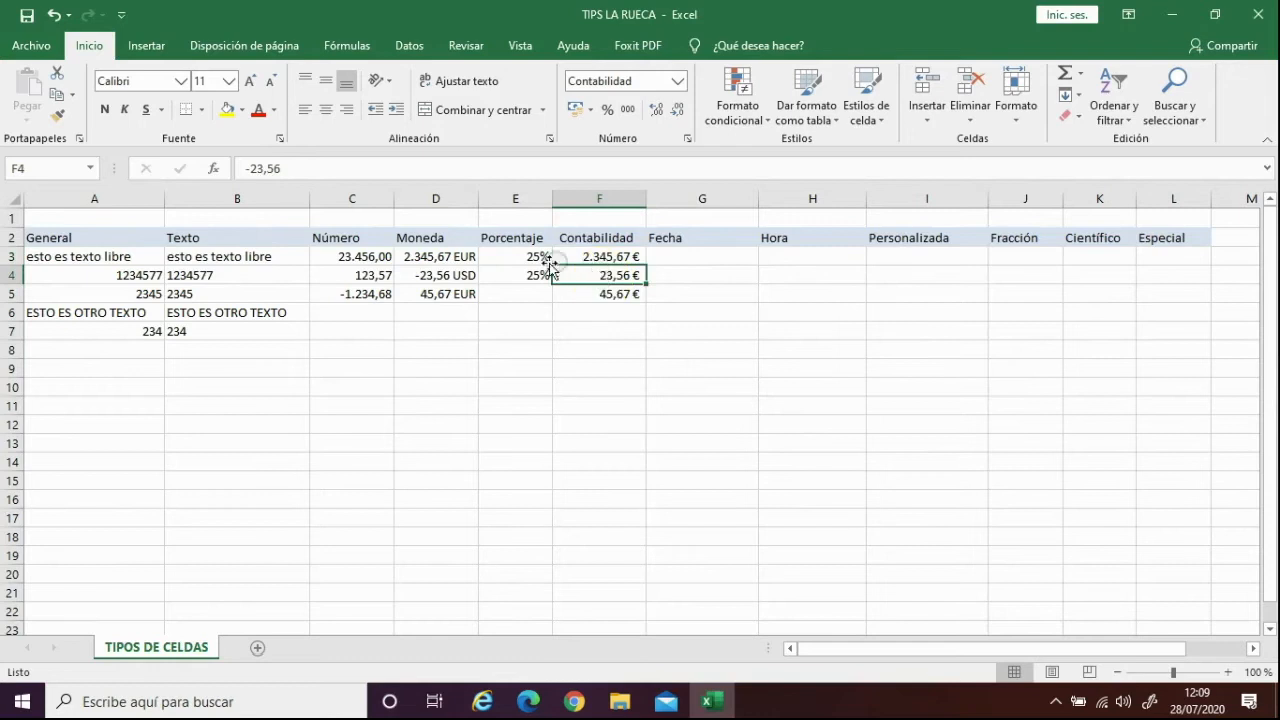
{"action": "left_click", "coordinate": [435, 276]}
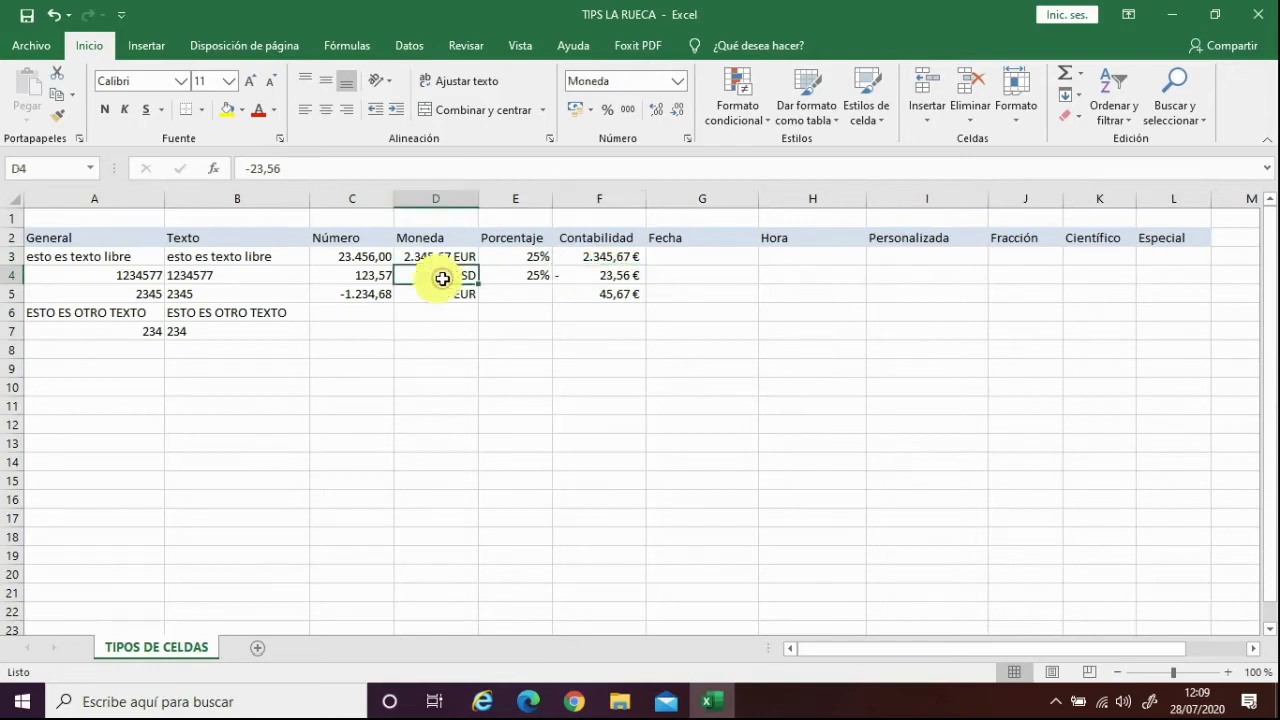
{"action": "left_click", "coordinate": [577, 278]}
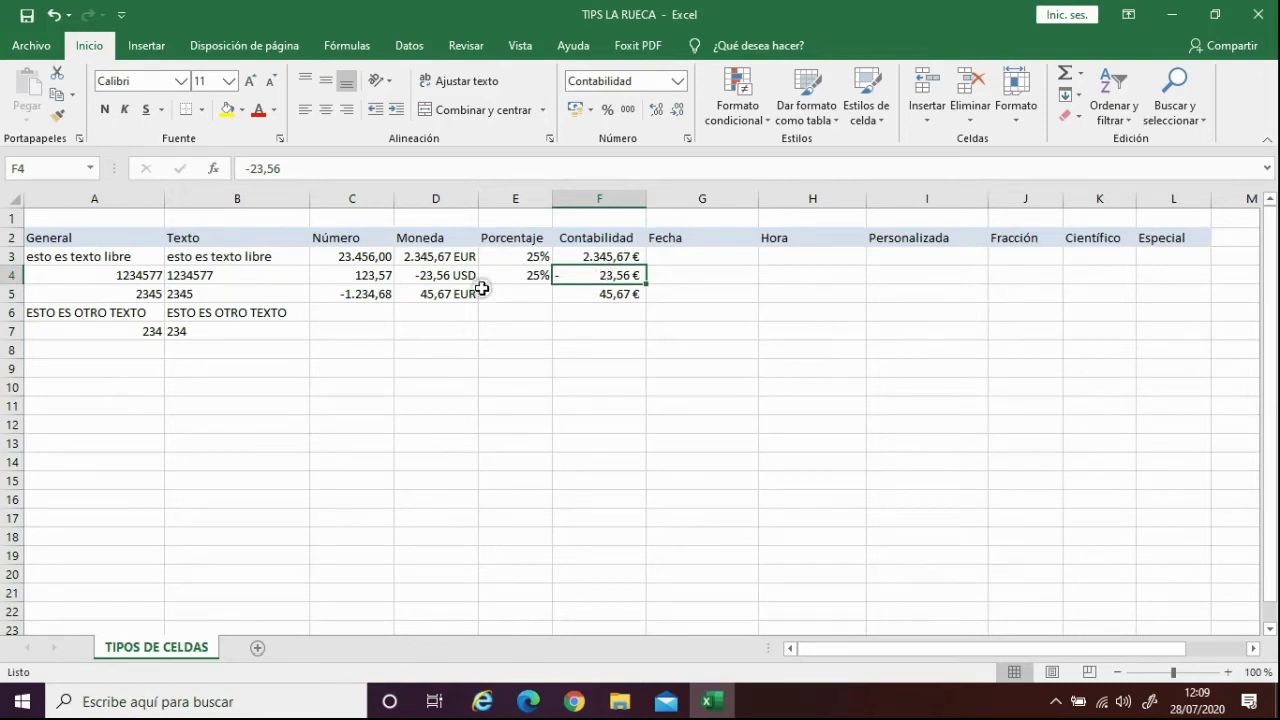
{"action": "left_click", "coordinate": [452, 277]}
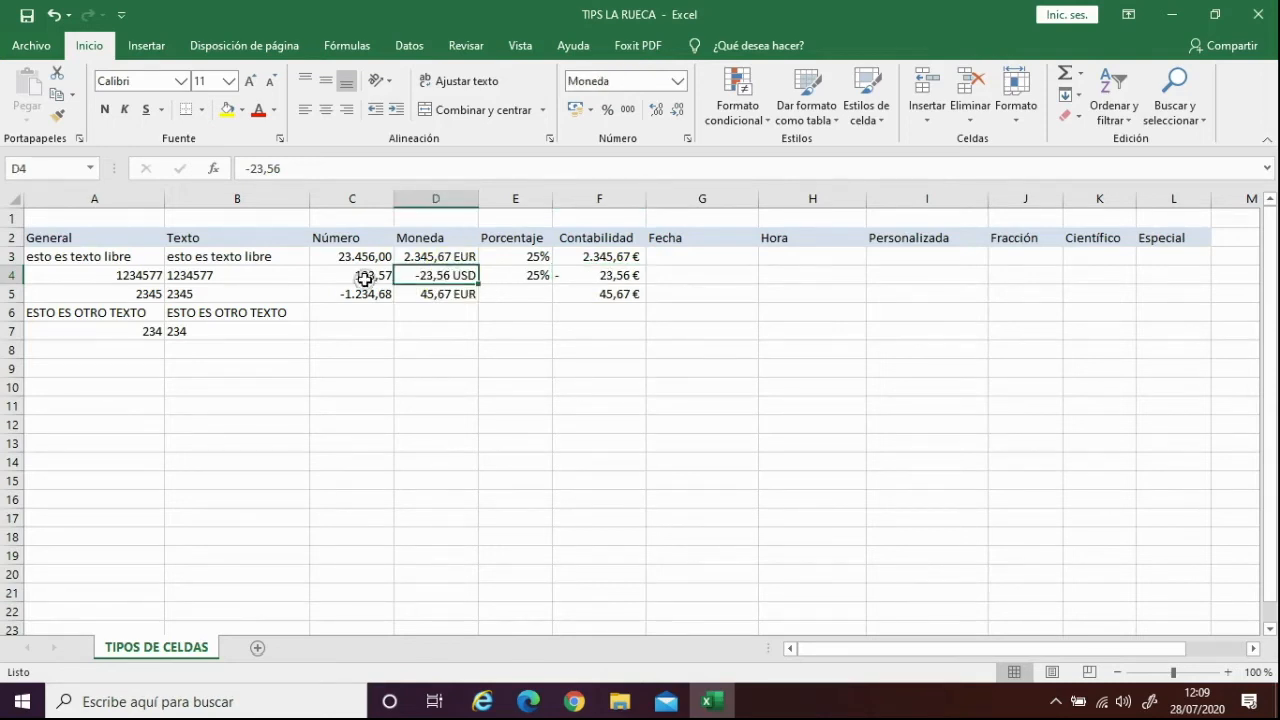
{"action": "left_click", "coordinate": [626, 258]}
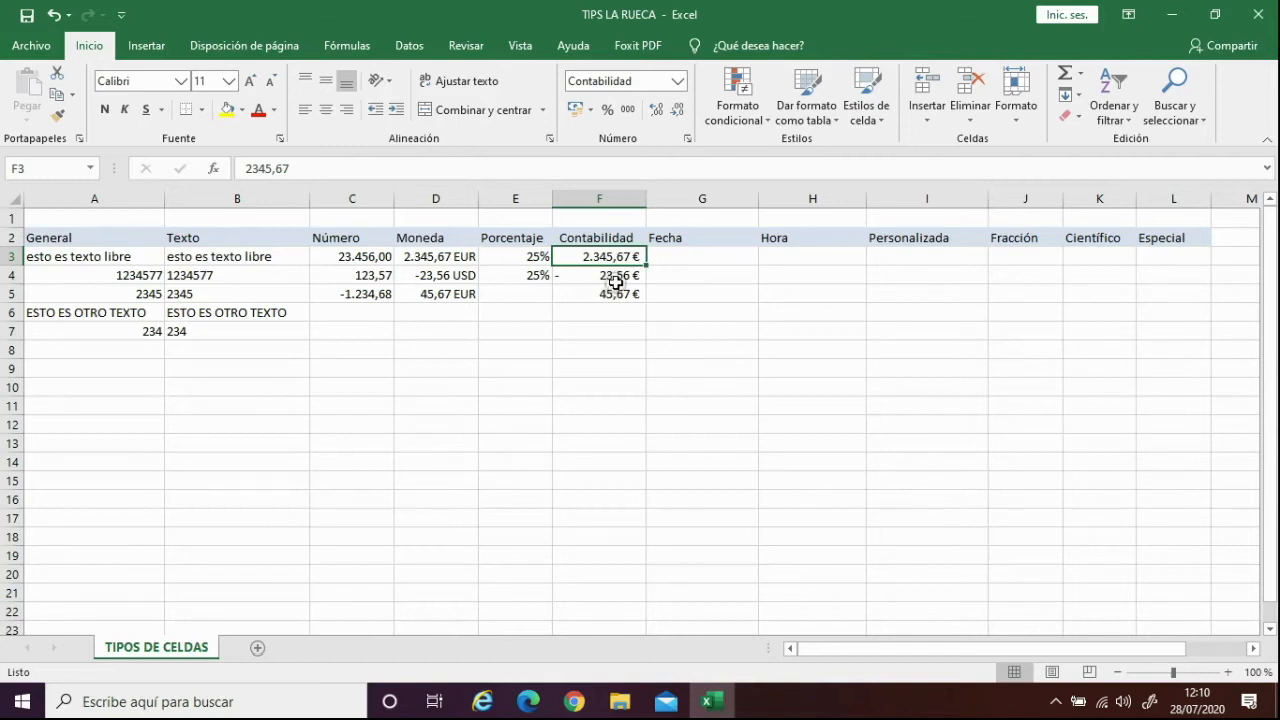
Enter the date 15/1/2020 in cell G3 under Fecha and check the format assigned to it.
{"action": "left_click", "coordinate": [700, 258]}
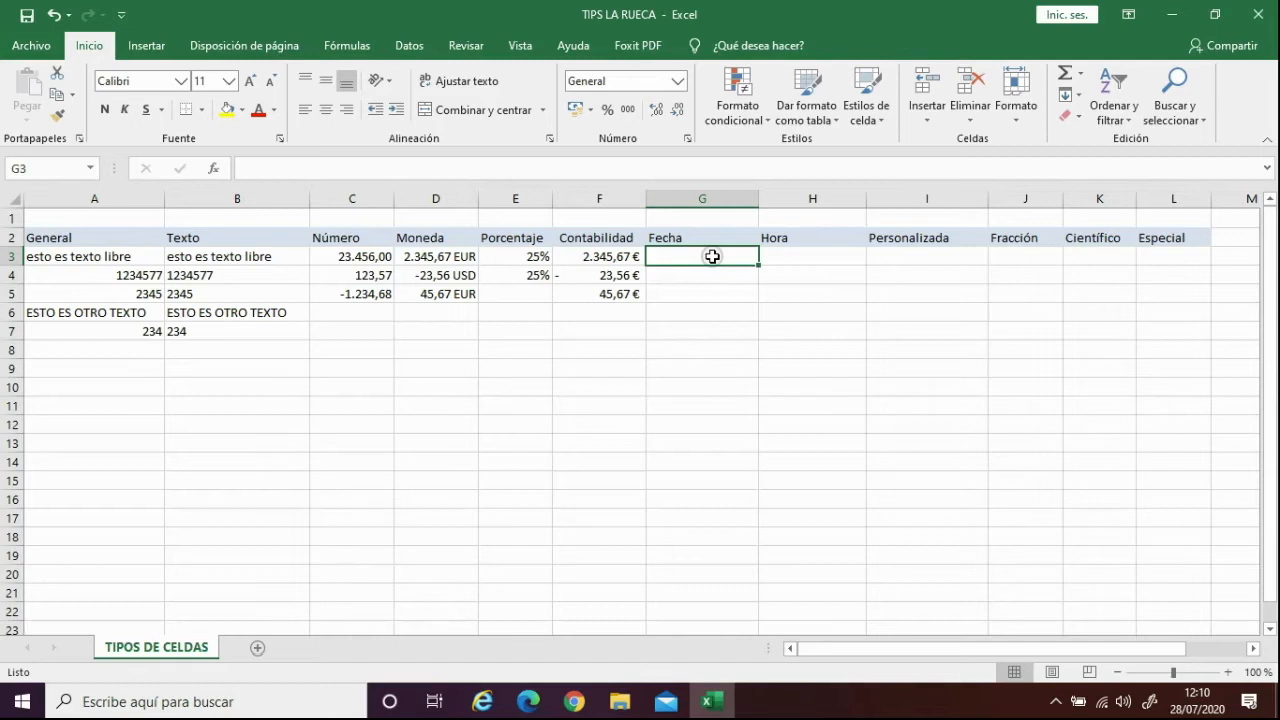
{"action": "type", "text": "15/1/2020"}
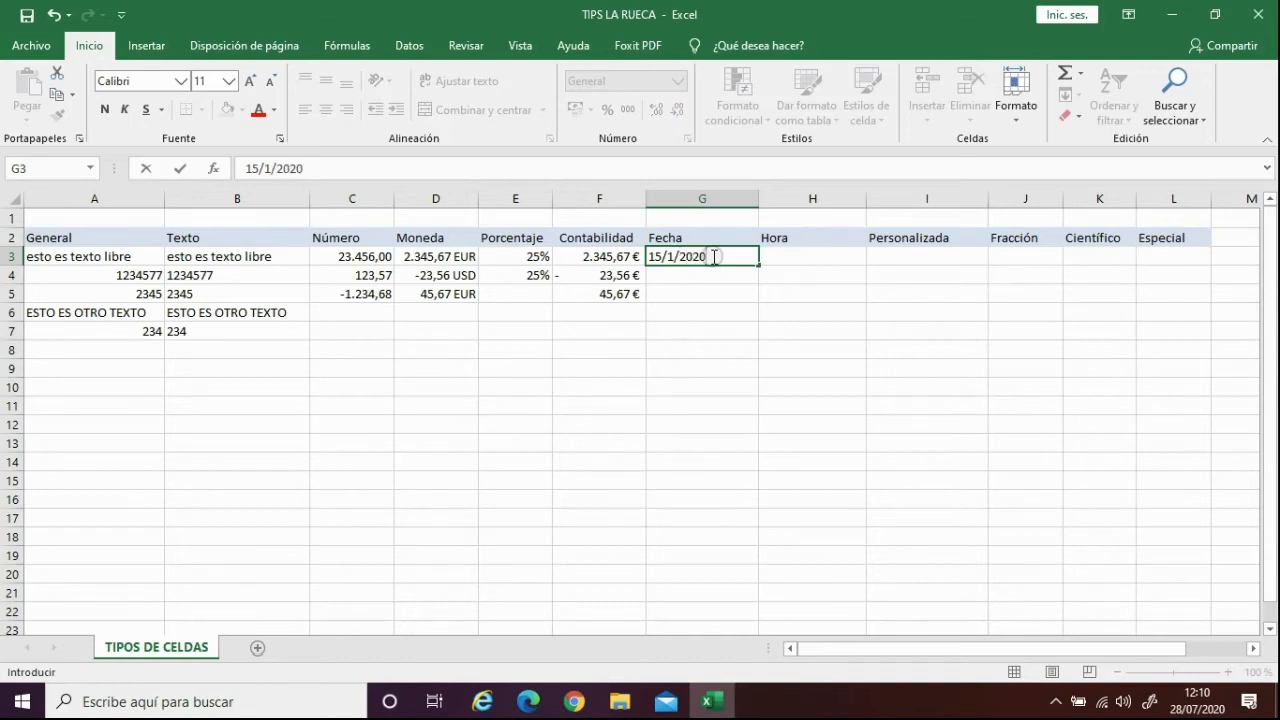
{"action": "key", "text": "Return"}
{"action": "left_click", "coordinate": [713, 257]}
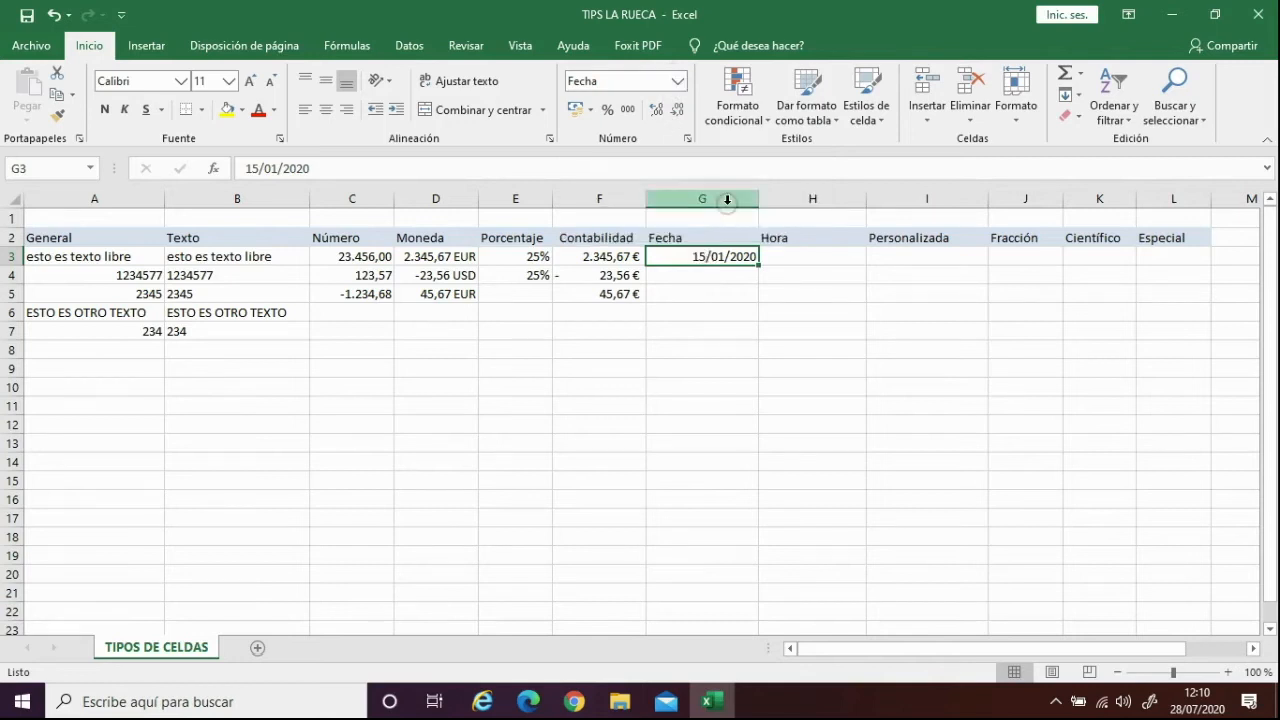
Try out date types for cell G3 in the cell format settings and apply the 14-3-12 type.
{"action": "left_click", "coordinate": [687, 138]}
{"action": "left_click_drag", "start_coordinate": [1095, 75], "coordinate": [380, 185]}
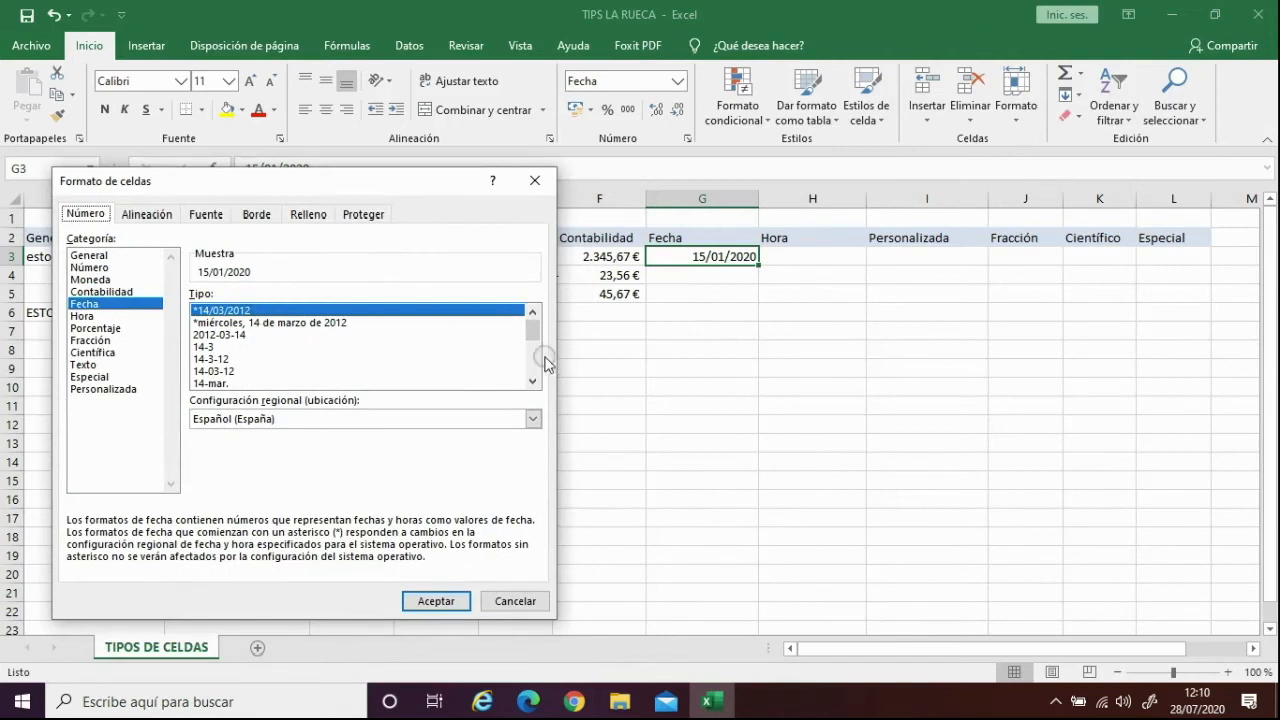
{"action": "left_click", "coordinate": [229, 336]}
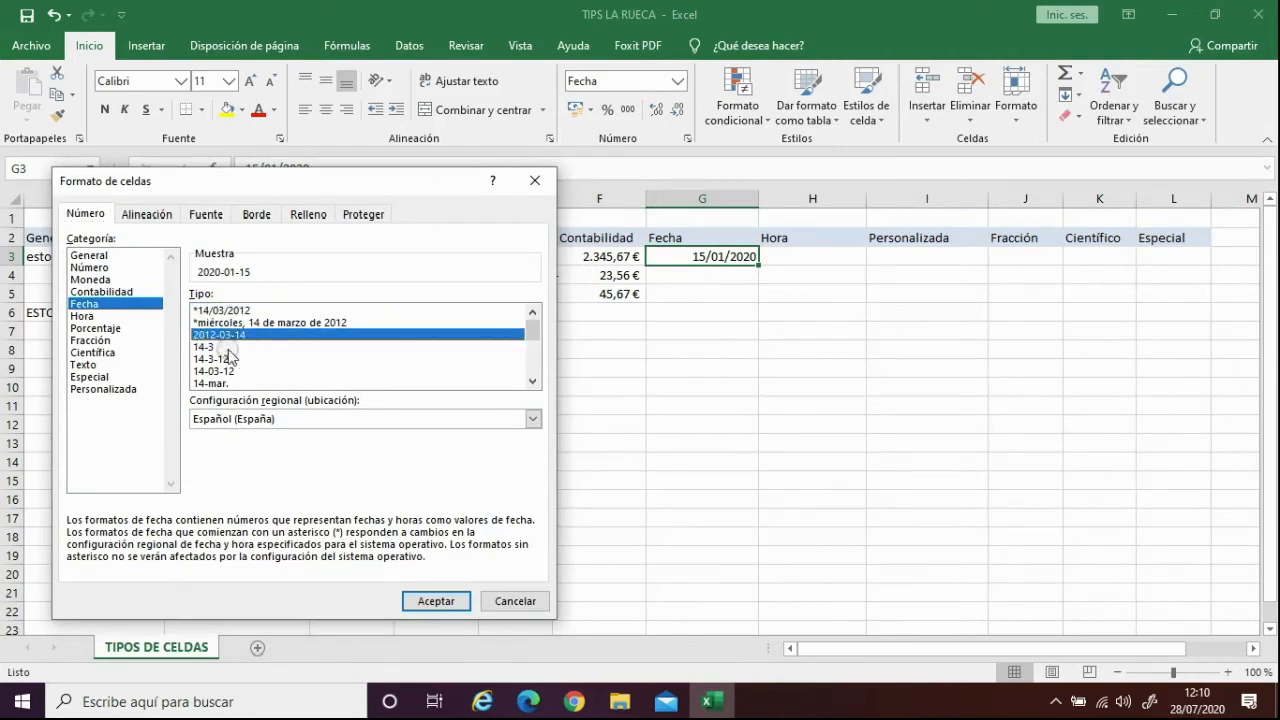
{"action": "left_click", "coordinate": [232, 346]}
{"action": "left_click", "coordinate": [232, 358]}
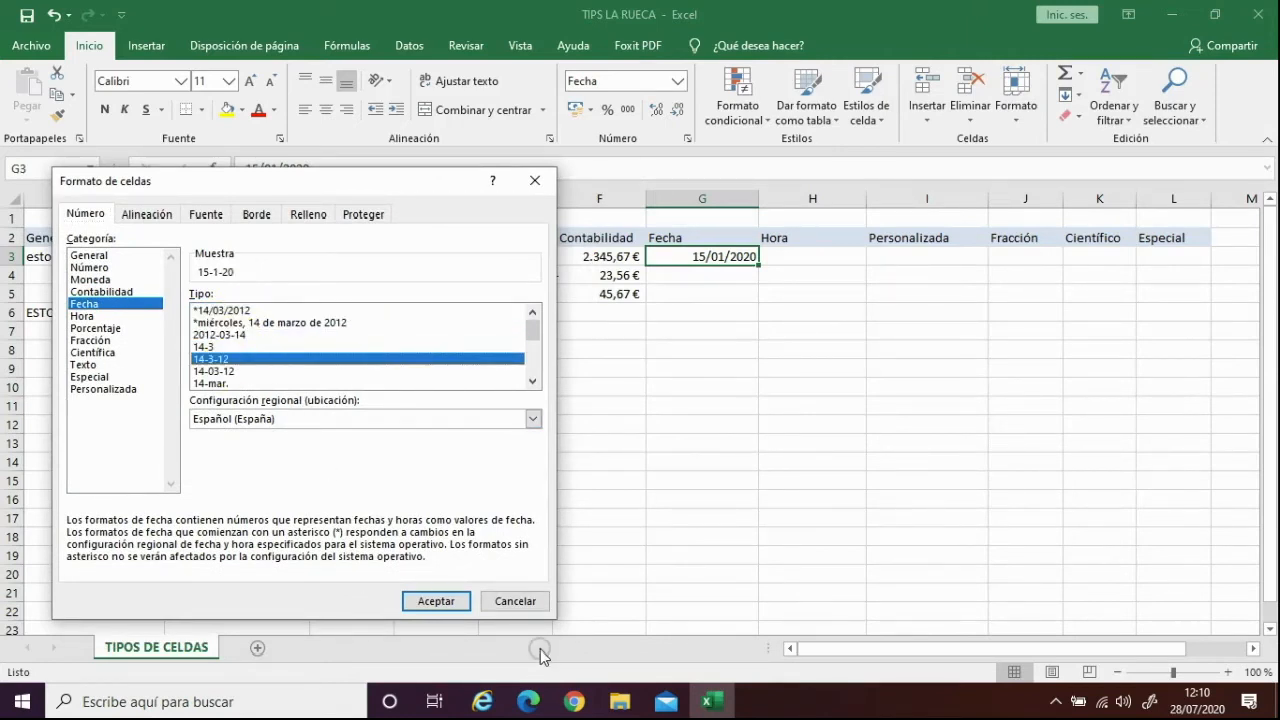
{"action": "left_click", "coordinate": [450, 604]}
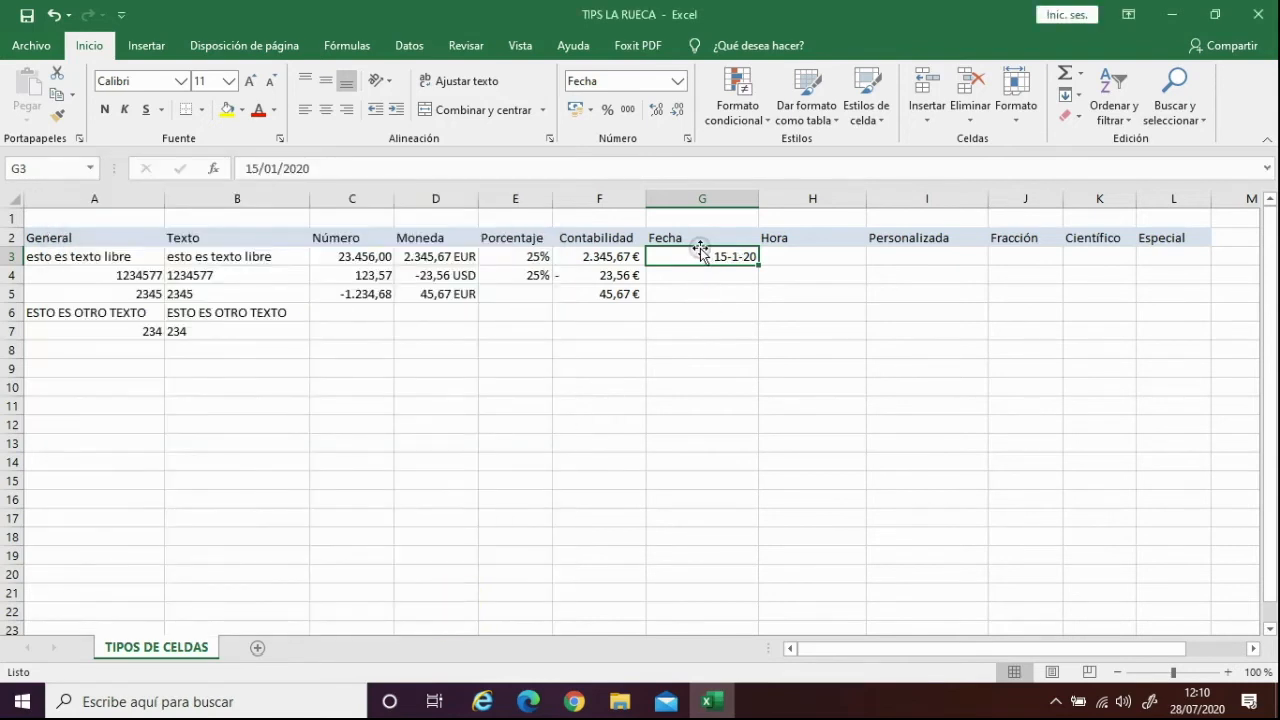
Change cell G3's date format to the second 14-mar.-12 type.
{"action": "left_click", "coordinate": [685, 141]}
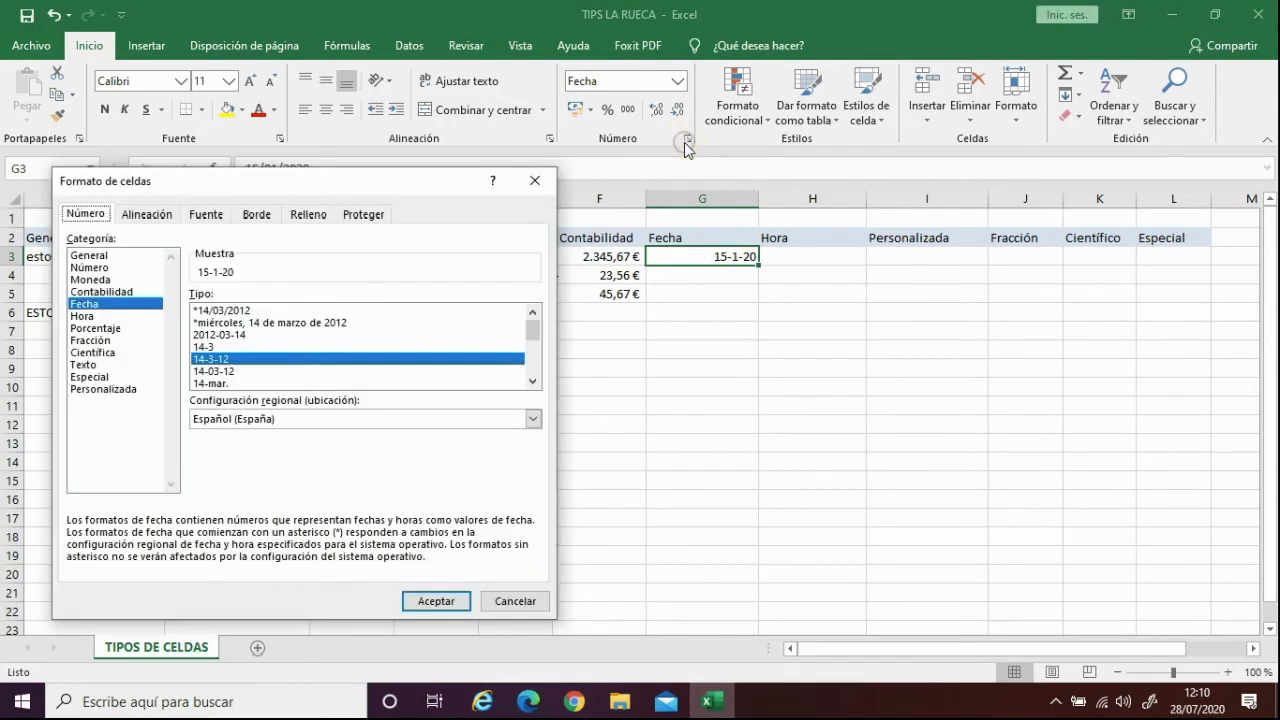
{"action": "scroll", "coordinate": [259, 373], "scroll_direction": "down", "scroll_amount": 2}
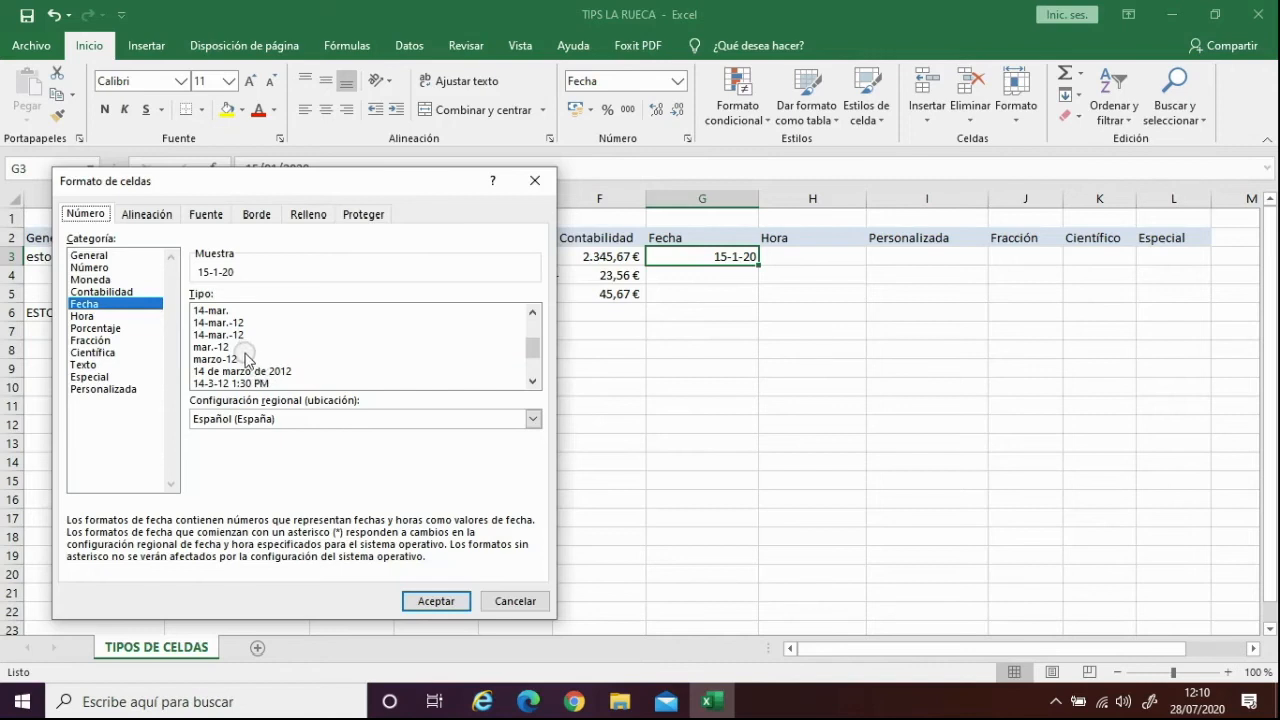
{"action": "left_click", "coordinate": [230, 335]}
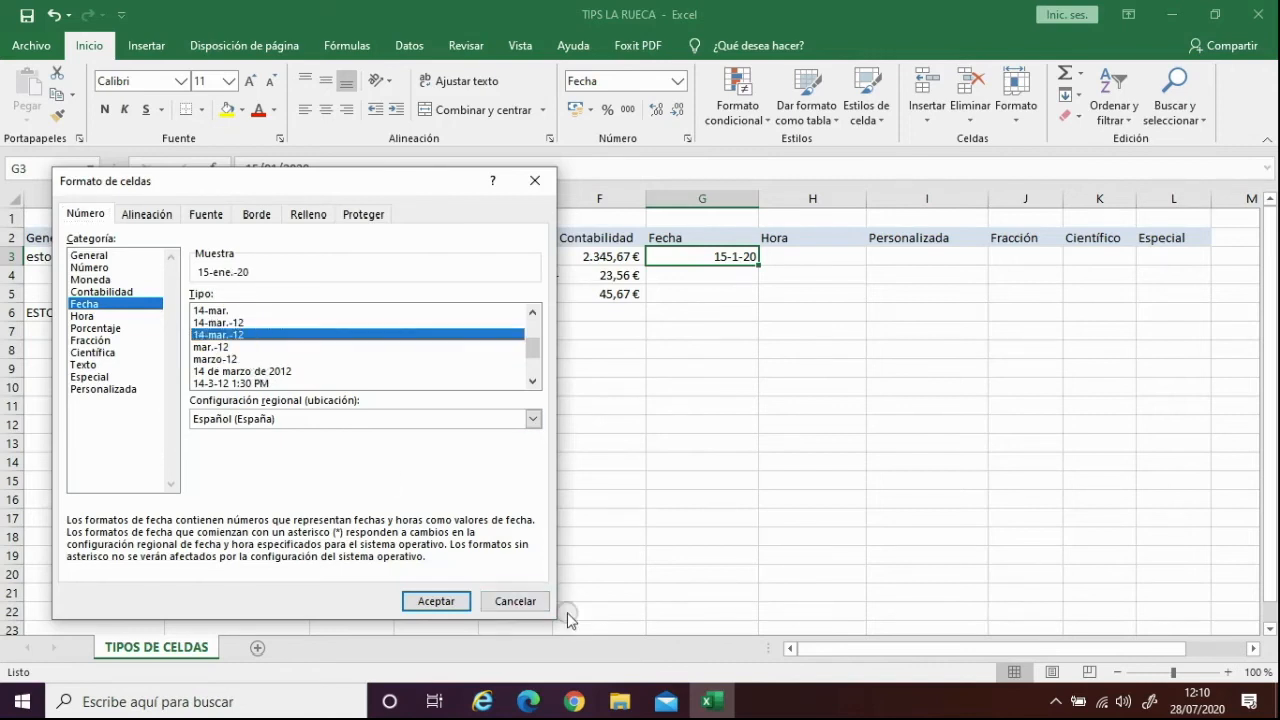
{"action": "left_click", "coordinate": [436, 601]}
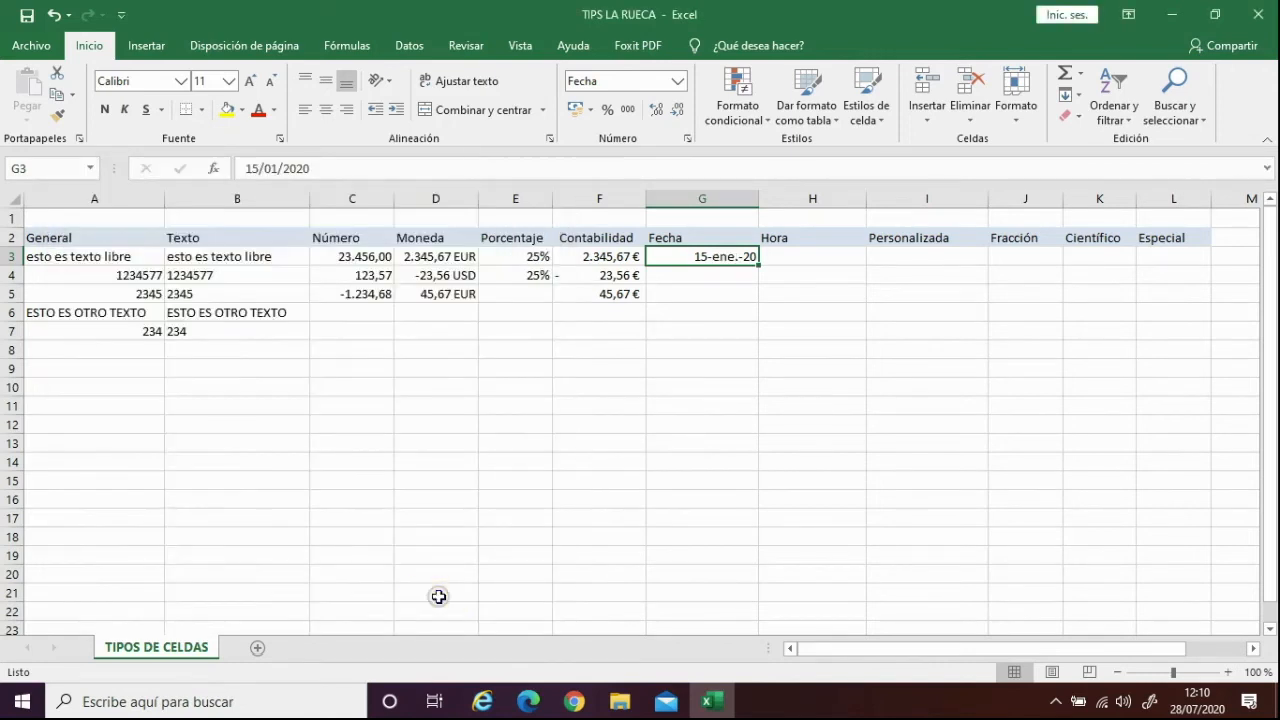
Change the regional setting of cell G3's date format to Inglés (Estados Unidos).
{"action": "right_click", "coordinate": [724, 257]}
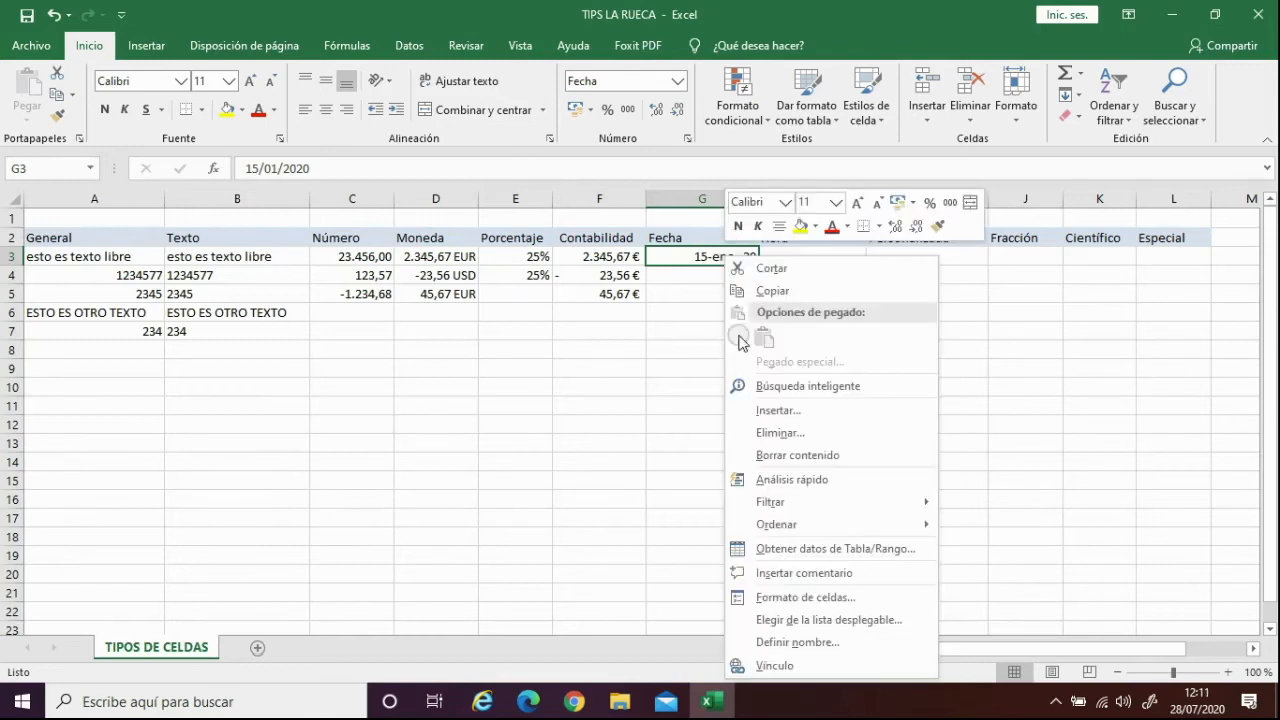
{"action": "left_click", "coordinate": [776, 596]}
{"action": "left_click_drag", "start_coordinate": [666, 240], "coordinate": [111, 129]}
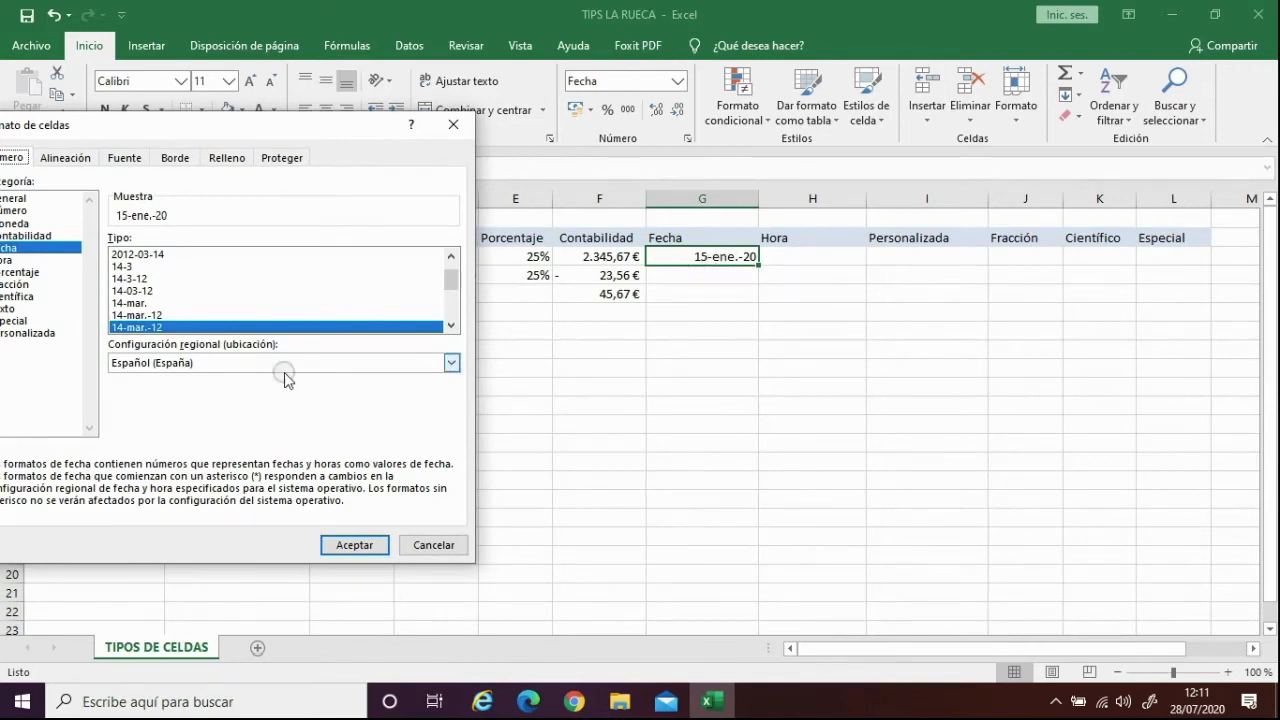
{"action": "left_click", "coordinate": [461, 359]}
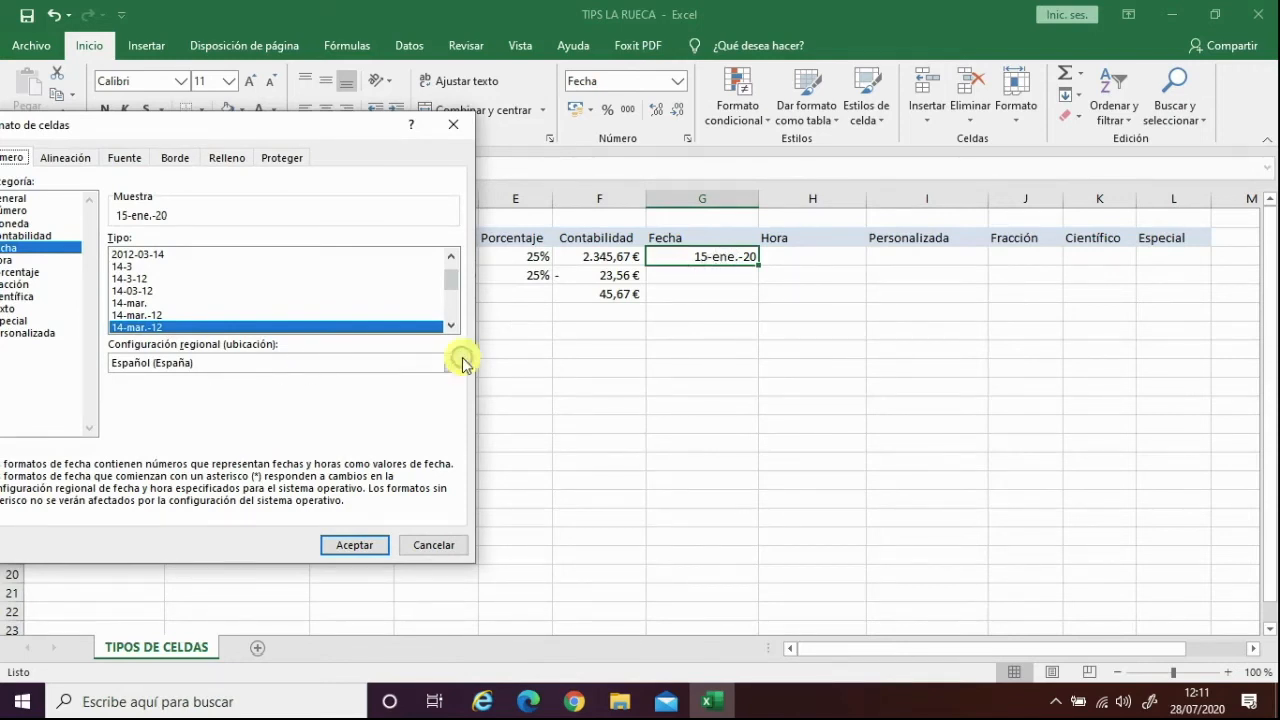
{"action": "scroll", "coordinate": [300, 405], "scroll_direction": "down", "scroll_amount": 5}
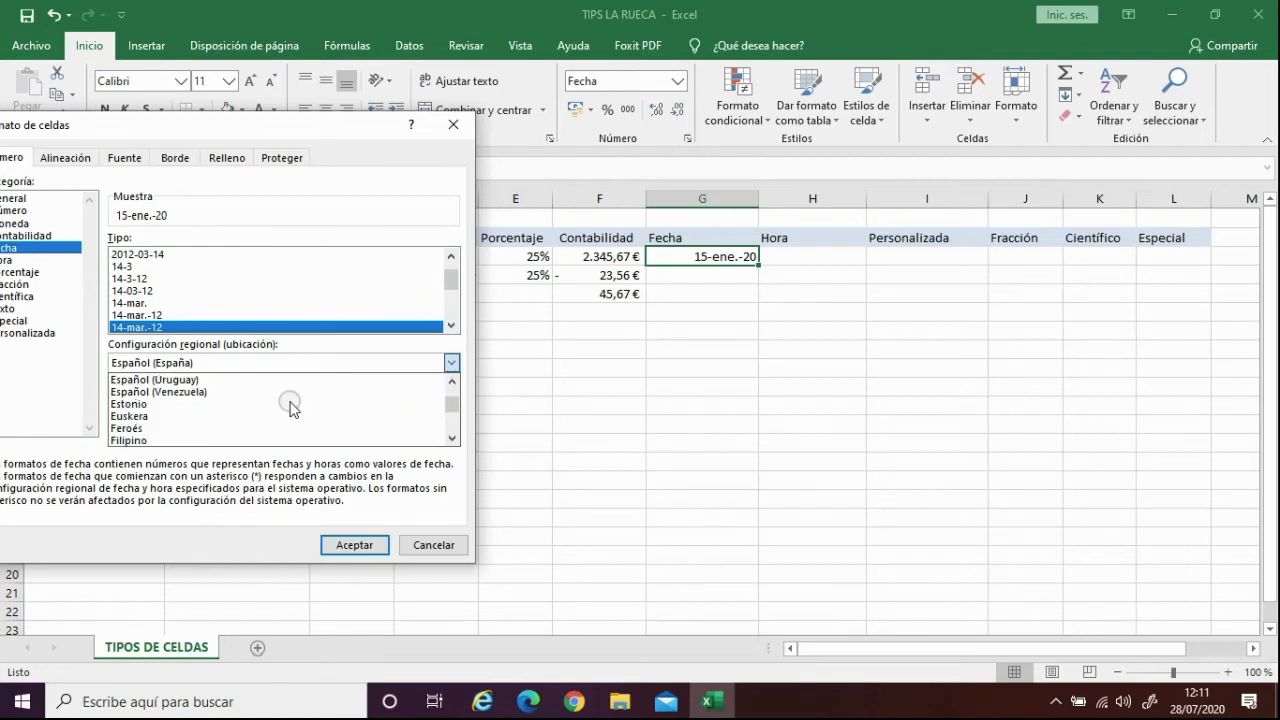
{"action": "scroll", "coordinate": [291, 407], "scroll_direction": "down", "scroll_amount": 8}
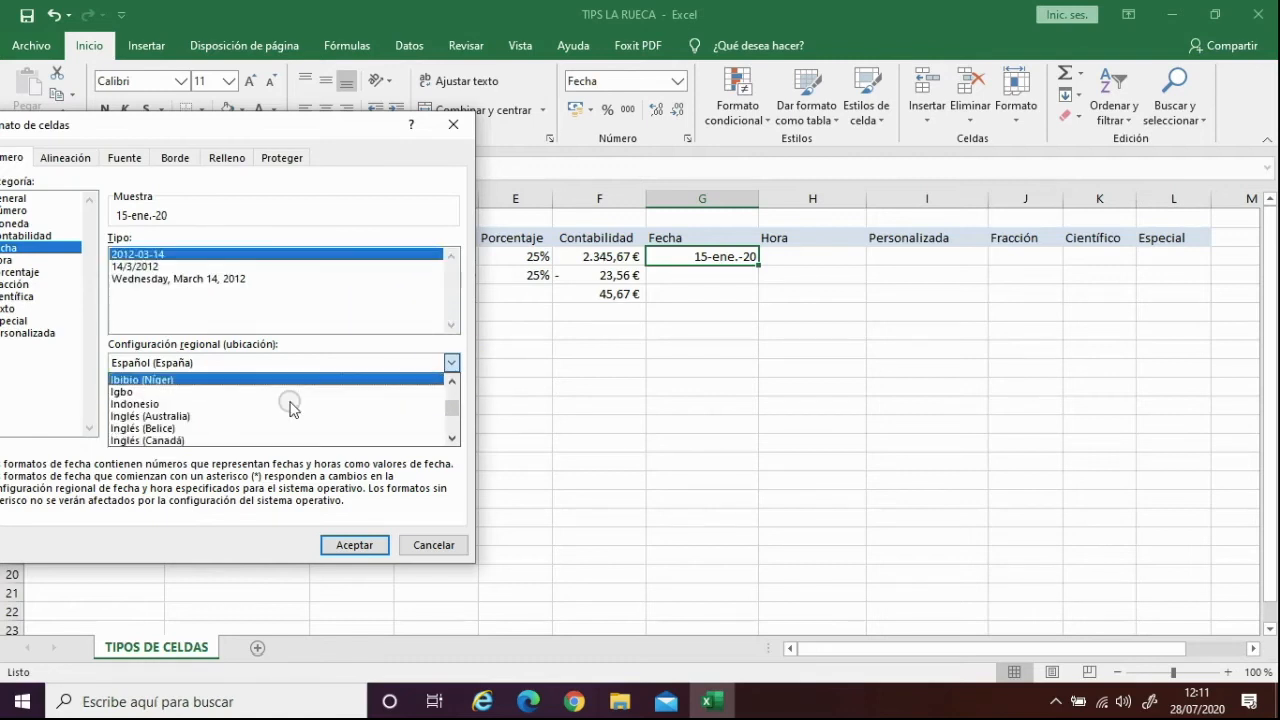
{"action": "scroll", "coordinate": [291, 407], "scroll_direction": "up", "scroll_amount": 10}
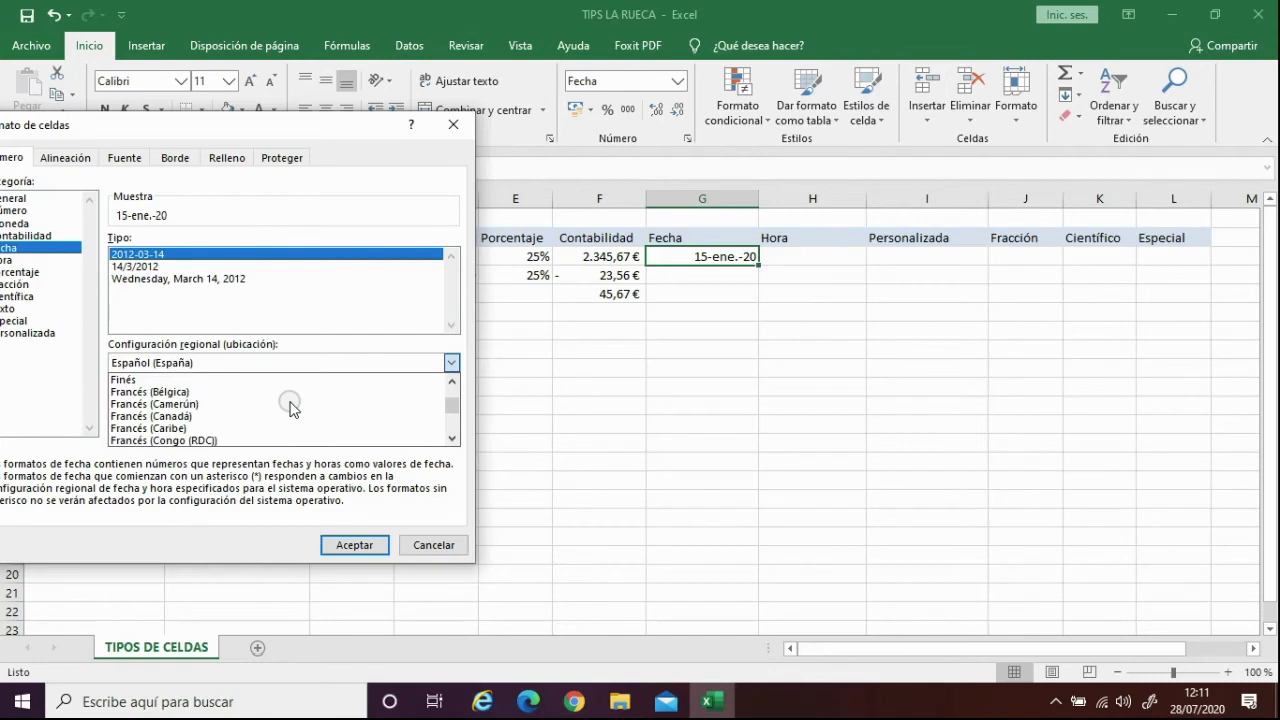
{"action": "scroll", "coordinate": [280, 412], "scroll_direction": "down", "scroll_amount": 3}
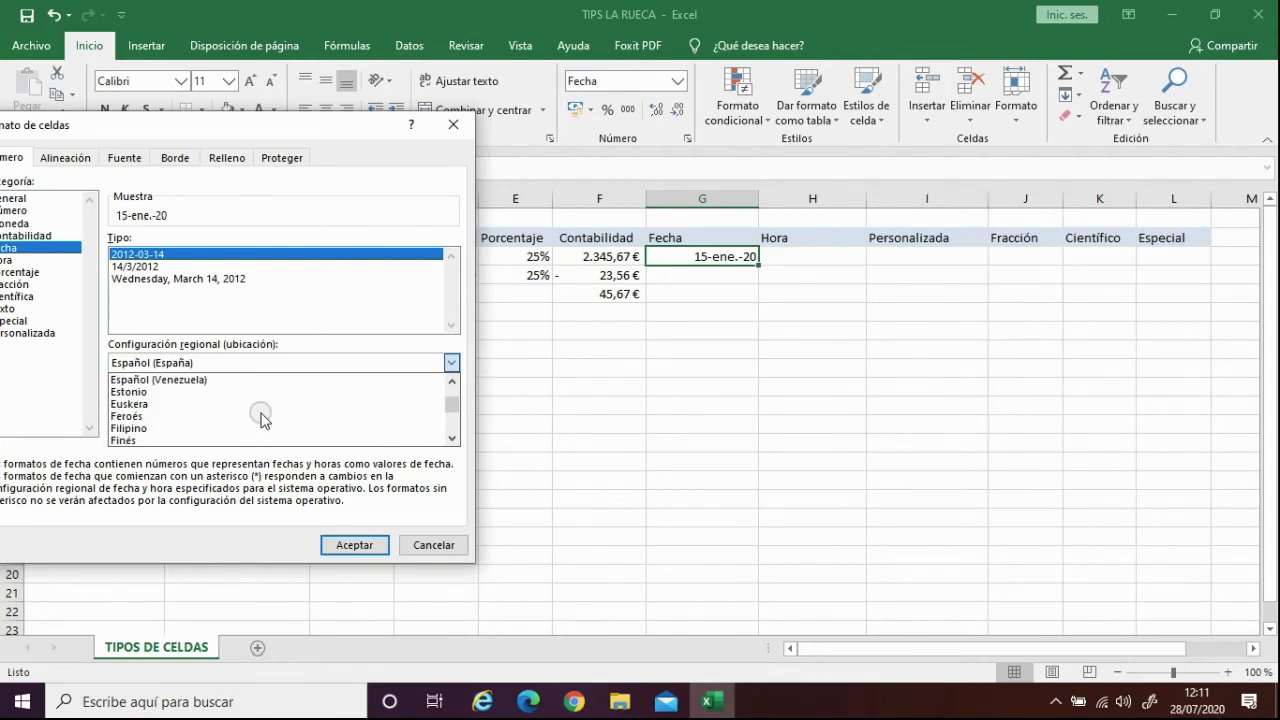
{"action": "scroll", "coordinate": [262, 418], "scroll_direction": "down", "scroll_amount": 8}
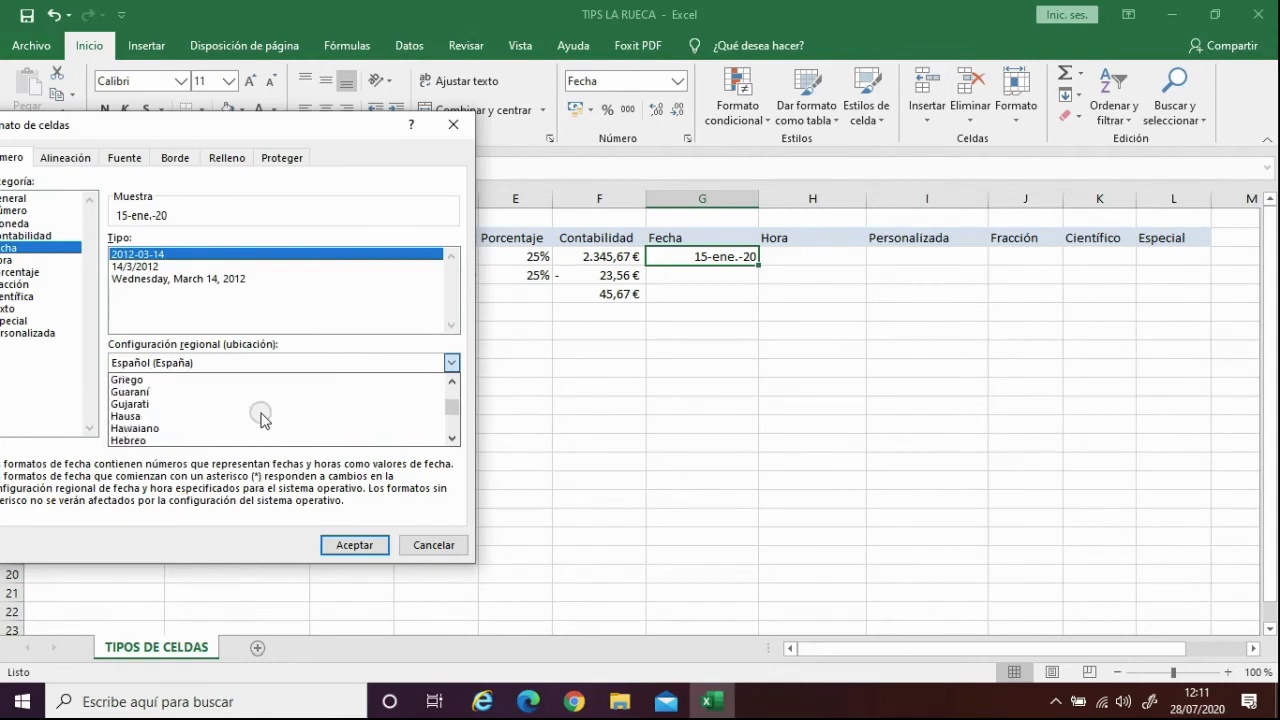
{"action": "scroll", "coordinate": [262, 420], "scroll_direction": "down", "scroll_amount": 1}
{"action": "left_click", "coordinate": [262, 428]}
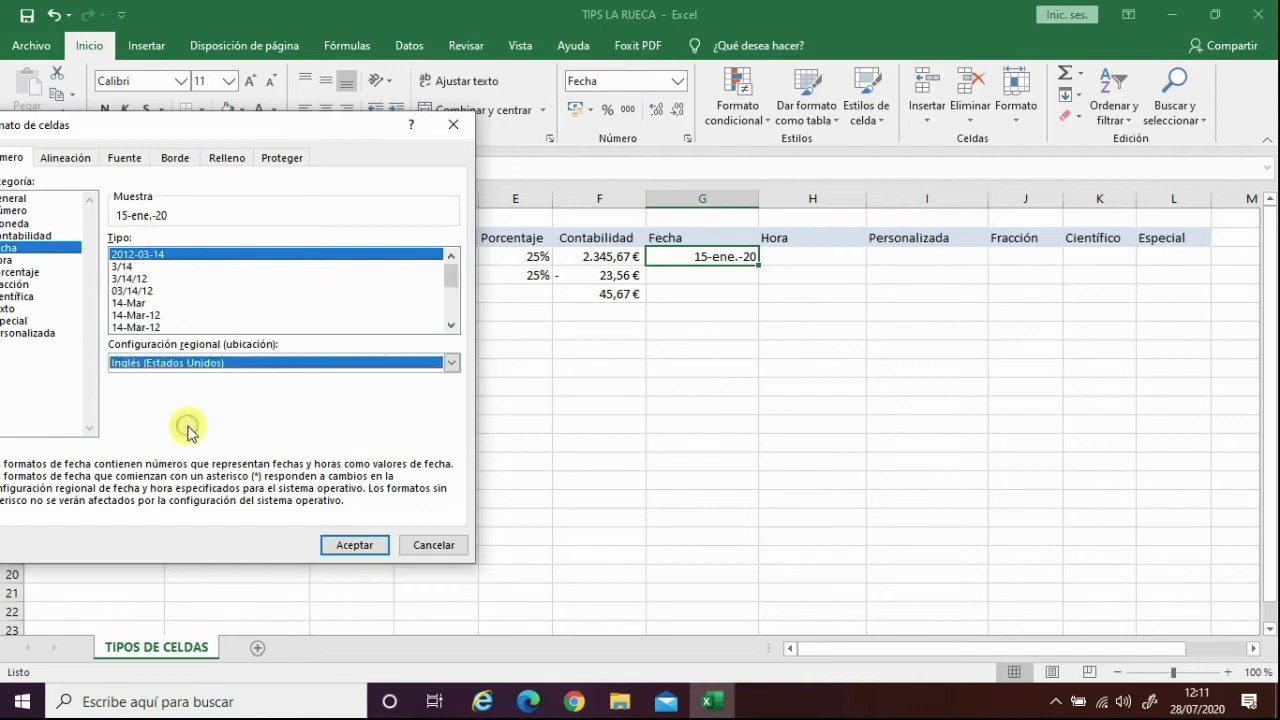
{"action": "left_click", "coordinate": [341, 544]}
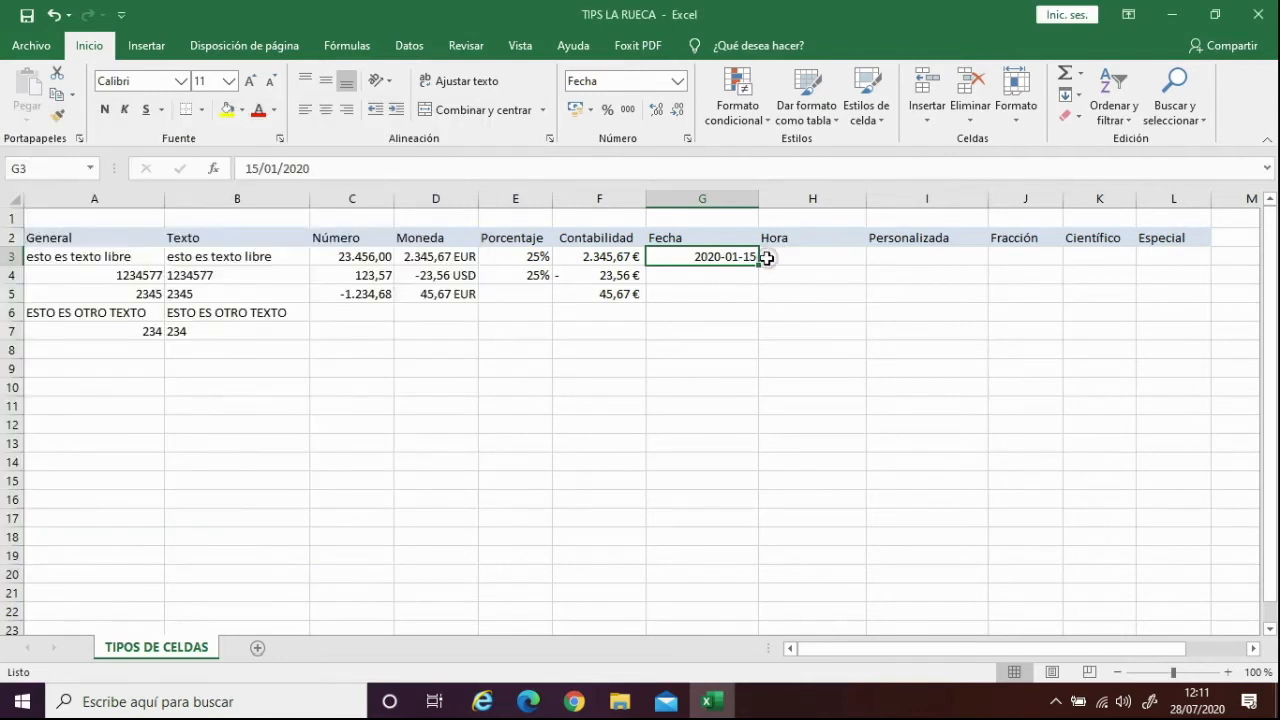
Set cell G3's date type to the first 14-Mar-12 option in the cell format settings.
{"action": "left_click", "coordinate": [687, 138]}
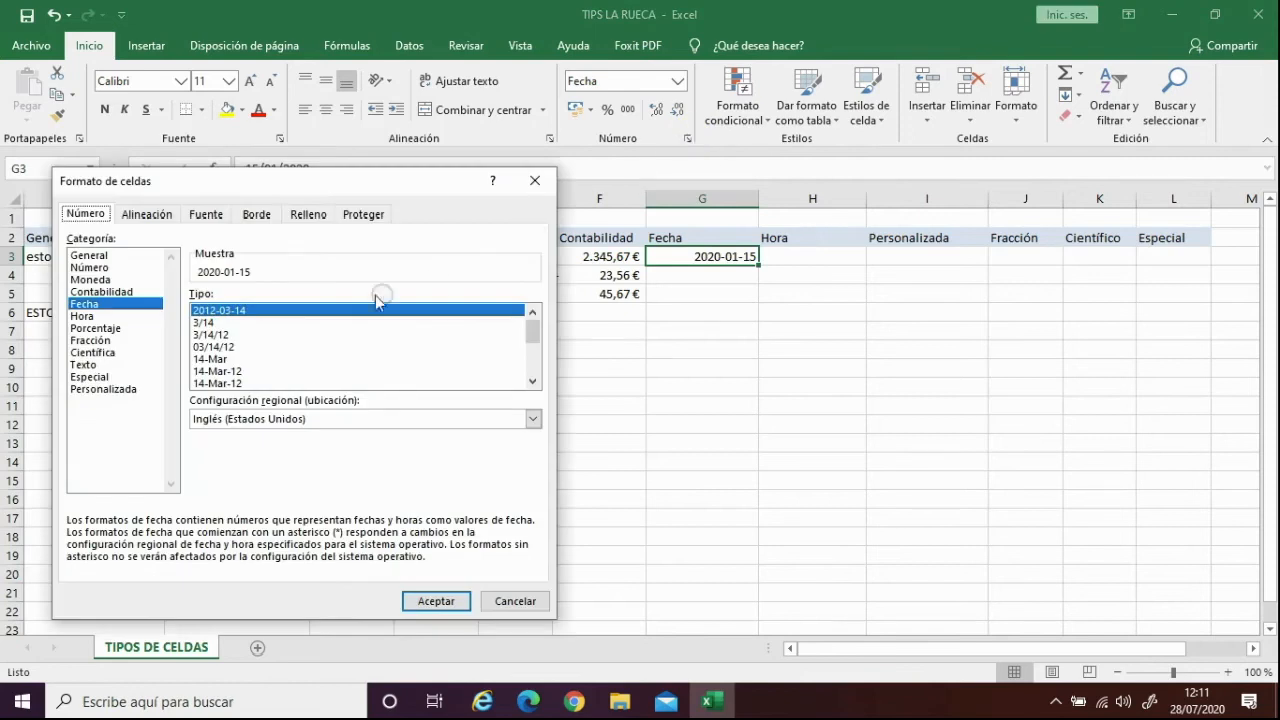
{"action": "left_click", "coordinate": [263, 374]}
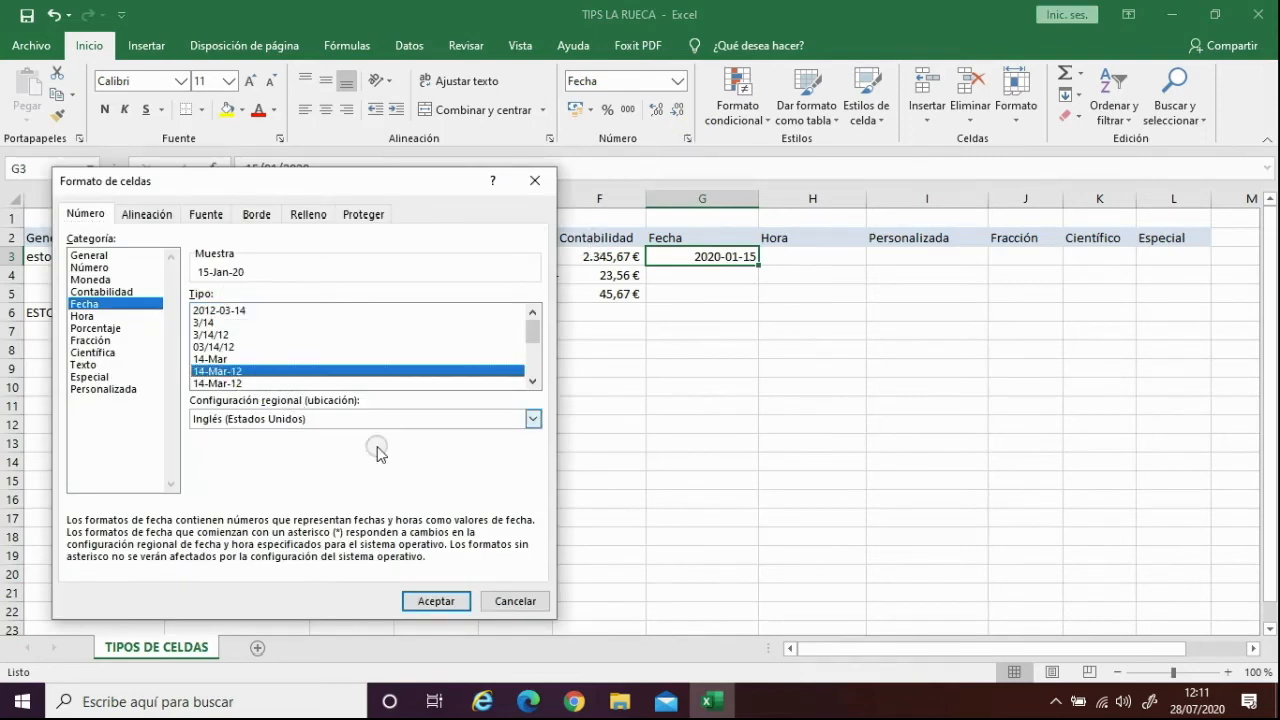
{"action": "left_click", "coordinate": [432, 602]}
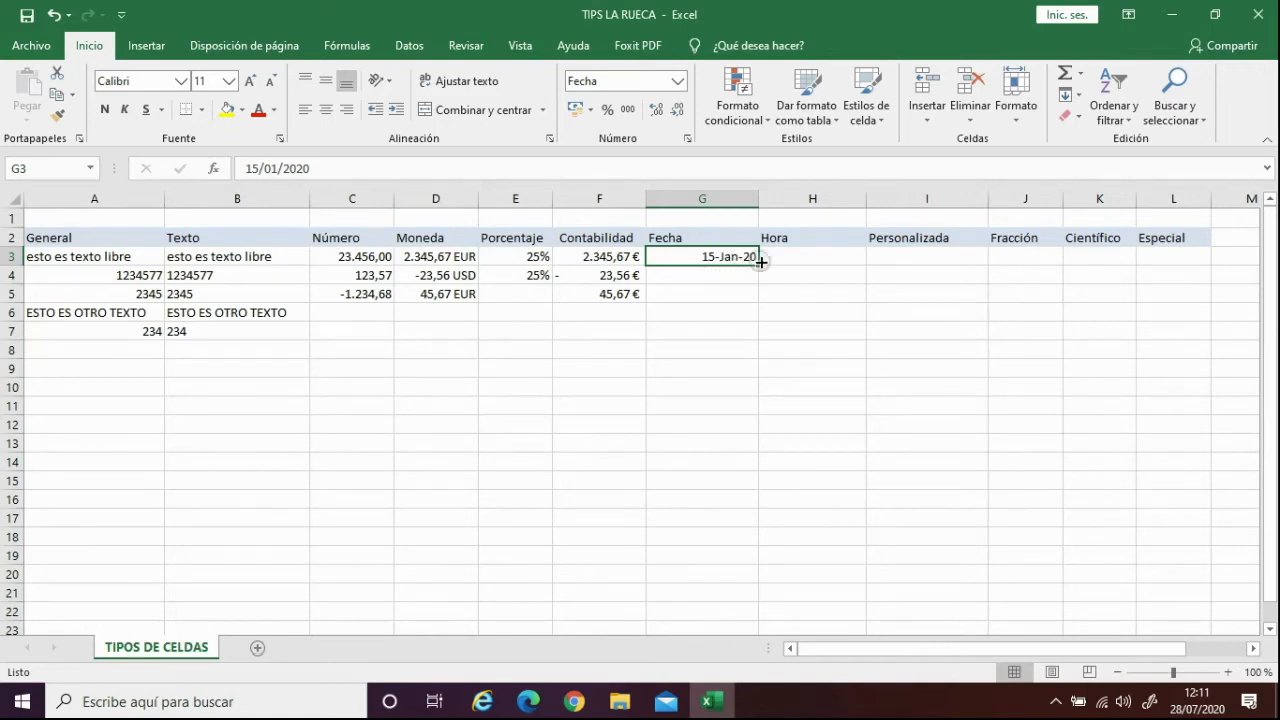
Enter the time 10:23:00 in cell H3 under Hora and check the format assigned to it.
{"action": "left_click", "coordinate": [811, 257]}
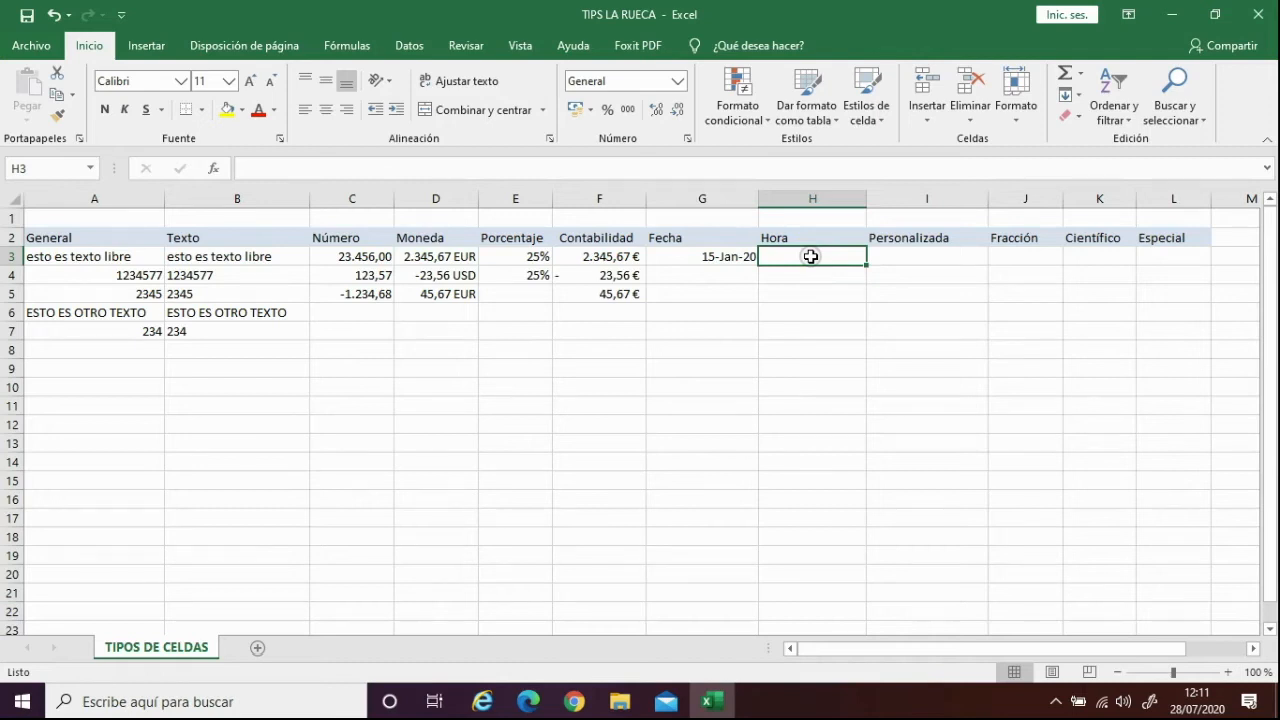
{"action": "type", "text": "10:23"}
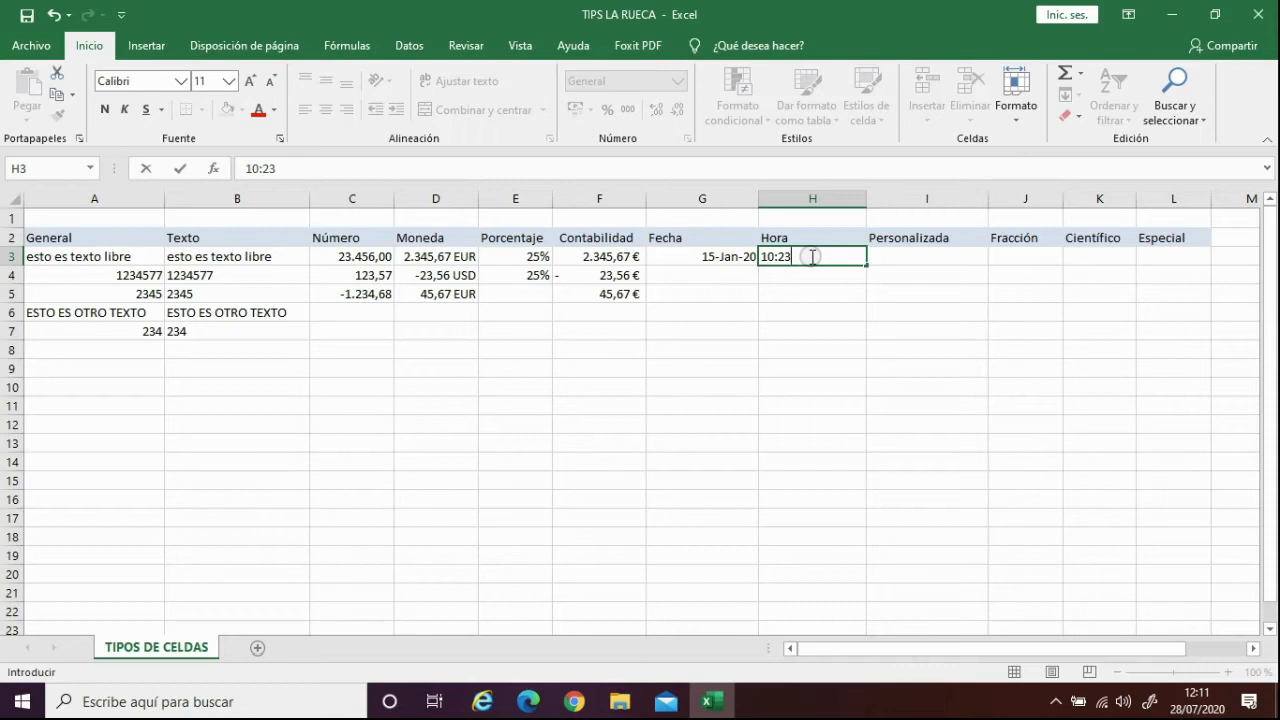
{"action": "type", "text": ":00"}
{"action": "key", "text": "Return"}
{"action": "left_click", "coordinate": [810, 256]}
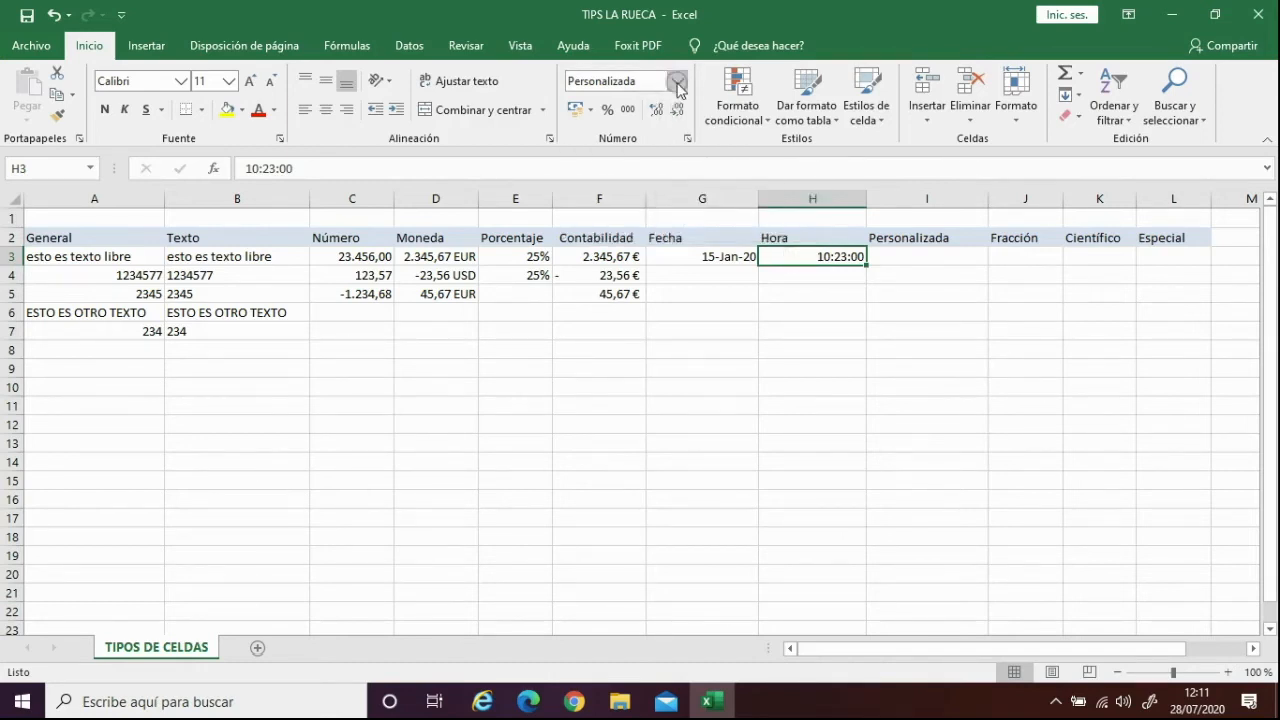
Apply the Hora number format to the whole of column H.
{"action": "left_click", "coordinate": [795, 198]}
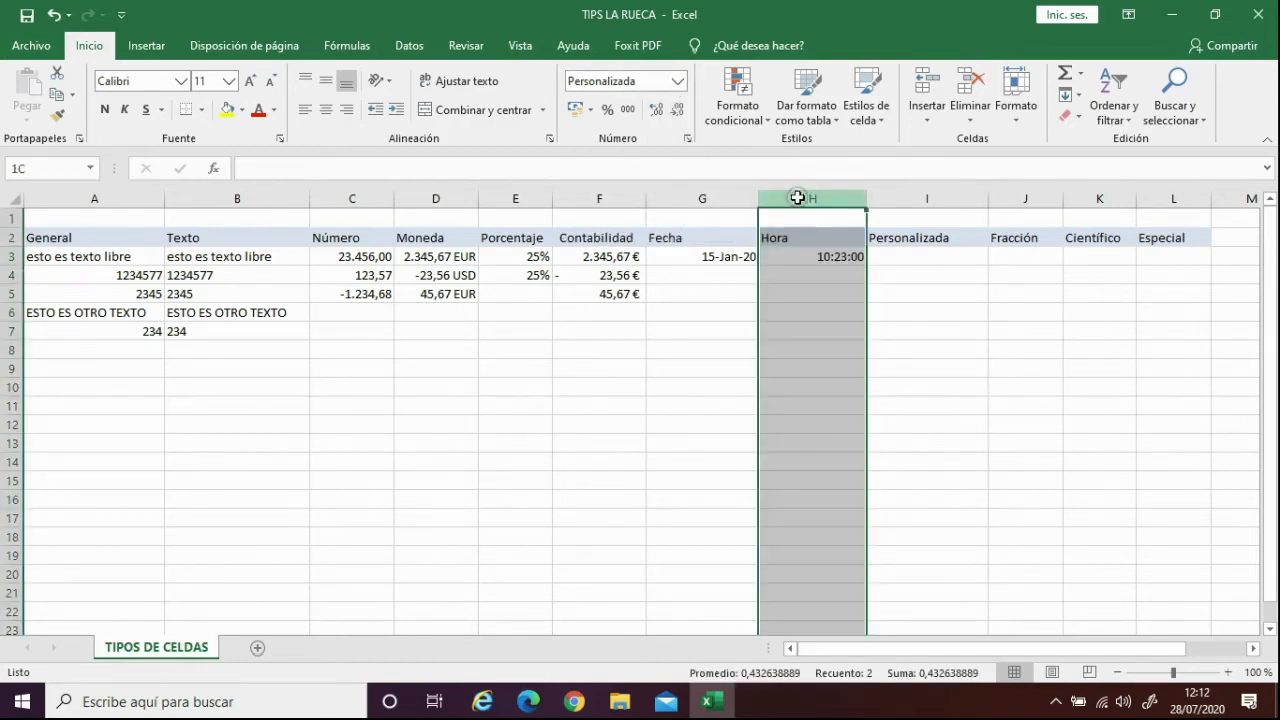
{"action": "left_click", "coordinate": [679, 84]}
{"action": "left_click", "coordinate": [626, 356]}
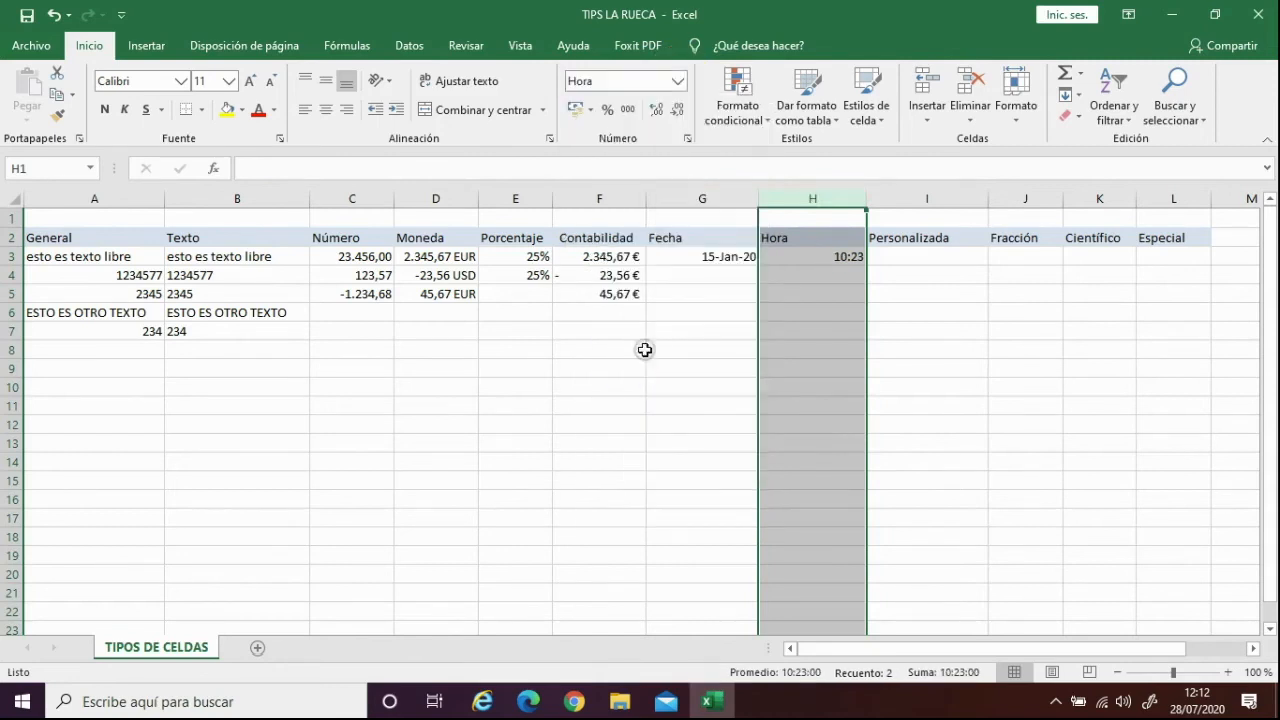
Set cell H3's time type to 13:30:55 in the cell format settings.
{"action": "left_click", "coordinate": [821, 256]}
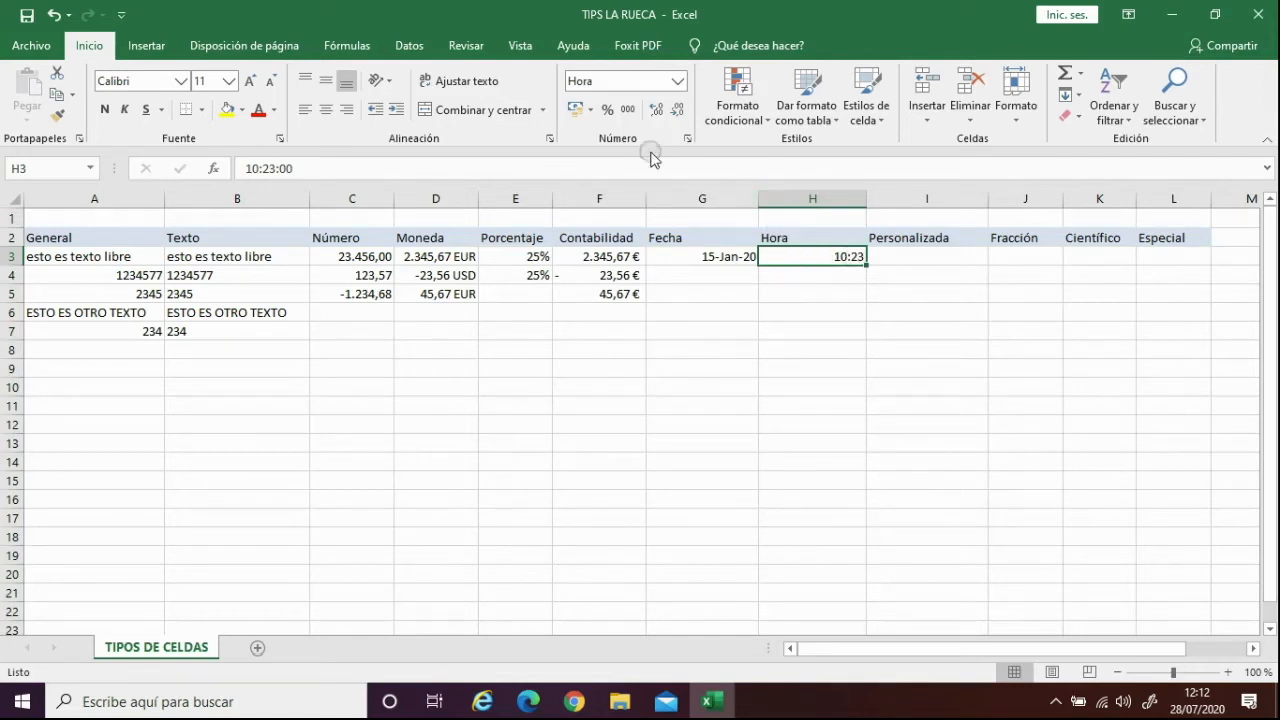
{"action": "left_click", "coordinate": [687, 138]}
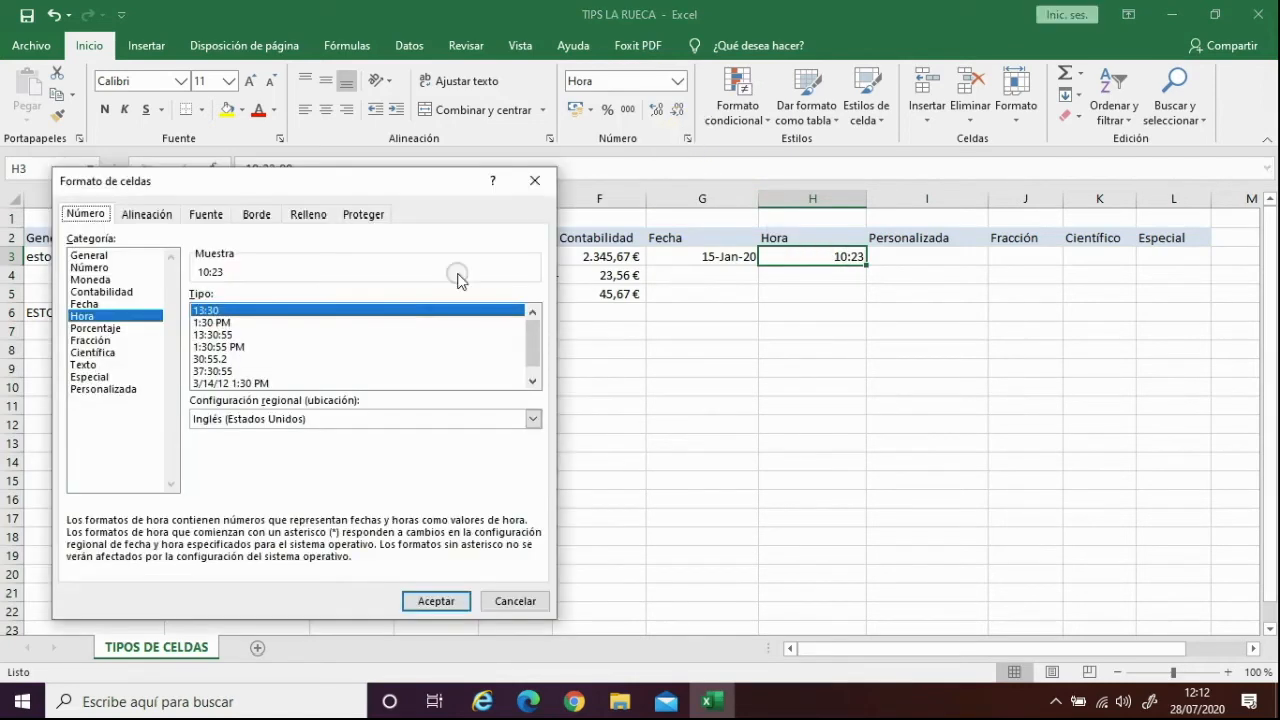
{"action": "left_click", "coordinate": [220, 371]}
{"action": "left_click", "coordinate": [236, 334]}
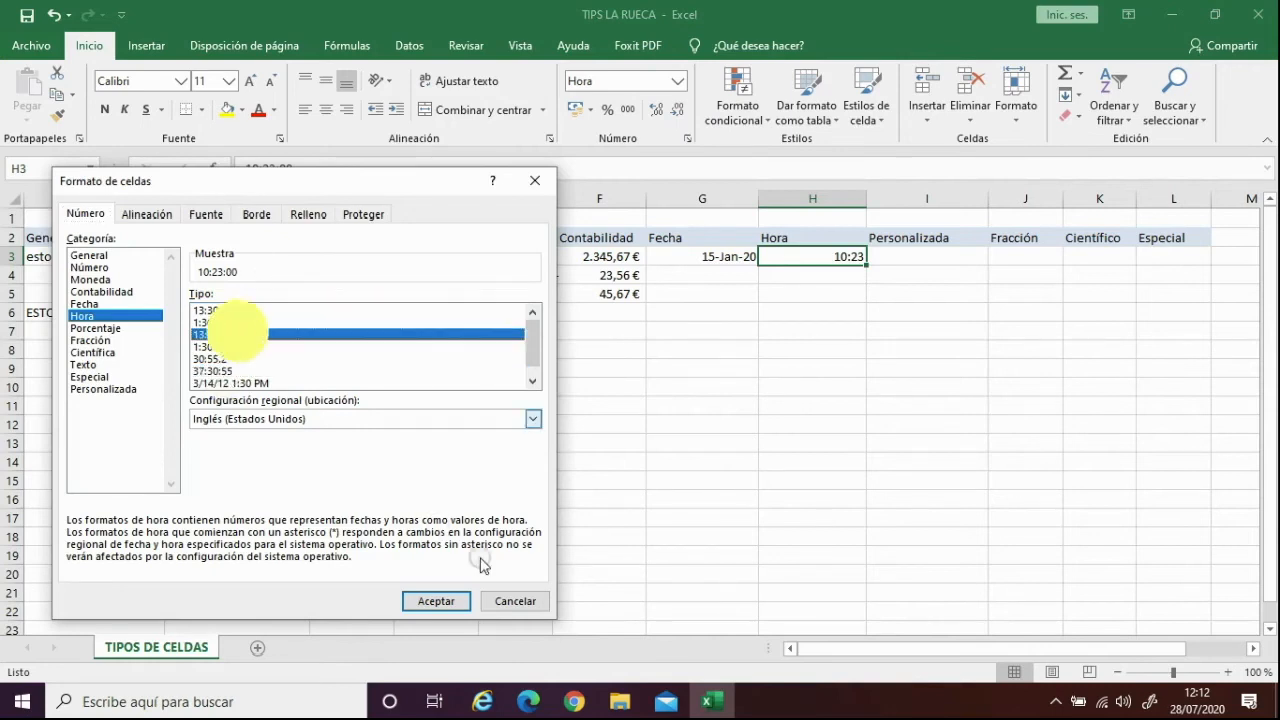
{"action": "left_click", "coordinate": [436, 603]}
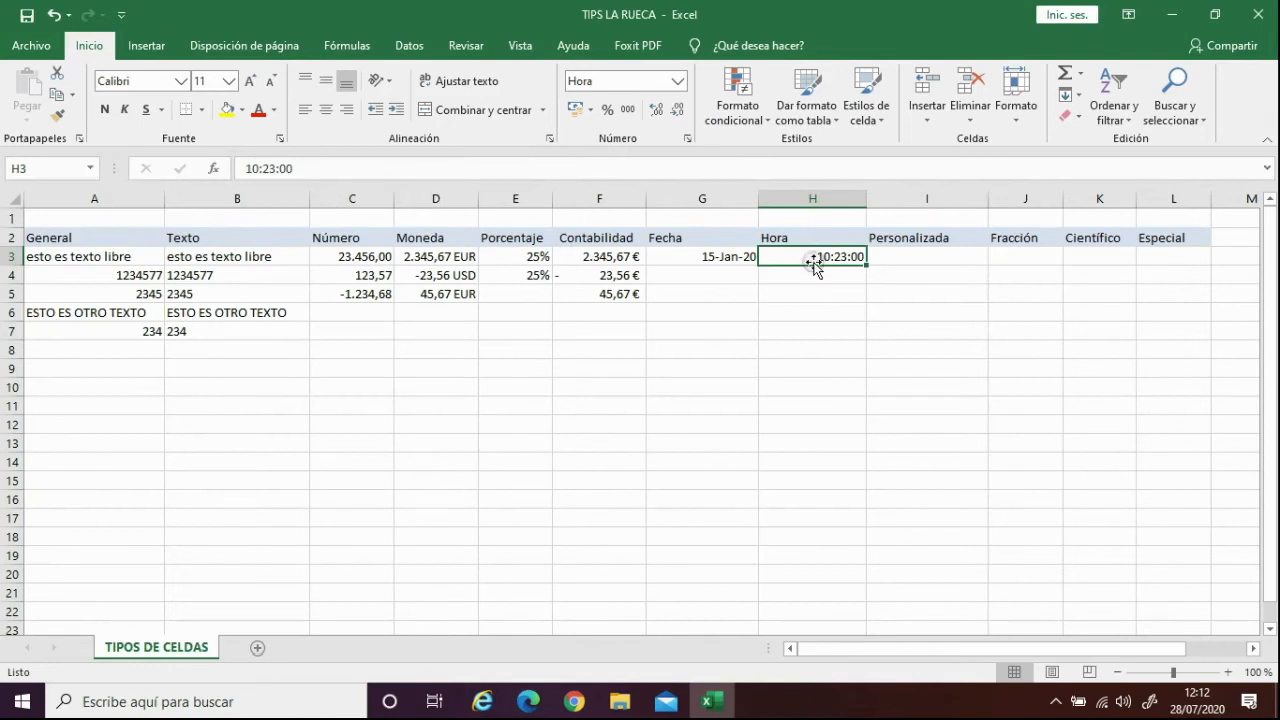
Switch cell H3's time format to the 1:30:55 PM type.
{"action": "left_click", "coordinate": [686, 140]}
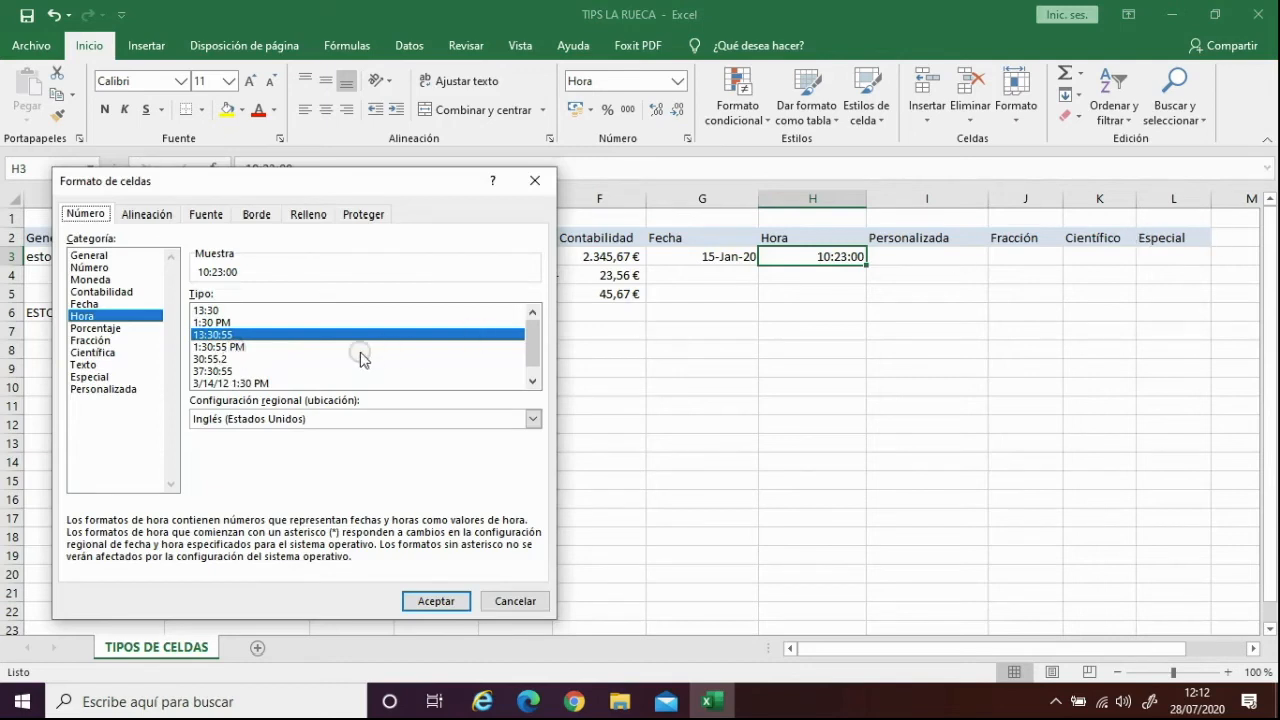
{"action": "left_click", "coordinate": [286, 347]}
{"action": "left_click", "coordinate": [432, 601]}
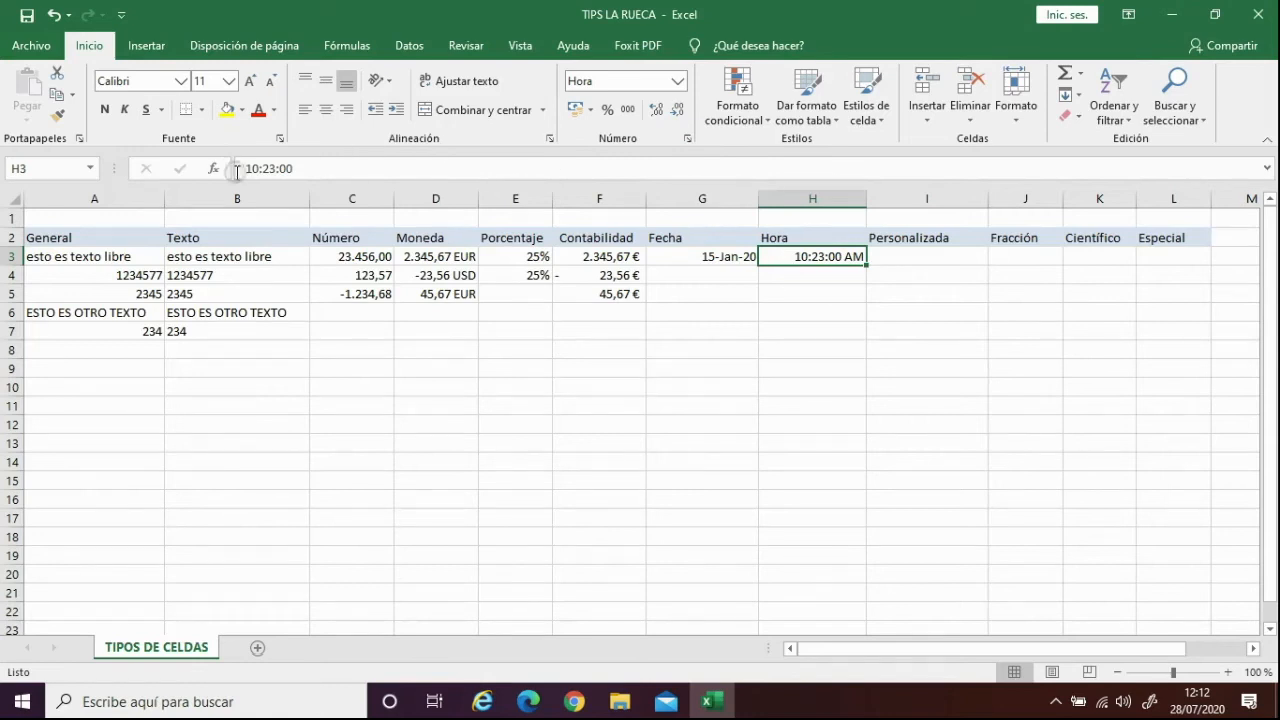
Edit the time in cell H3 to 13:23:00.
{"action": "left_click", "coordinate": [252, 168]}
{"action": "key", "text": "Delete"}
{"action": "type", "text": "3"}
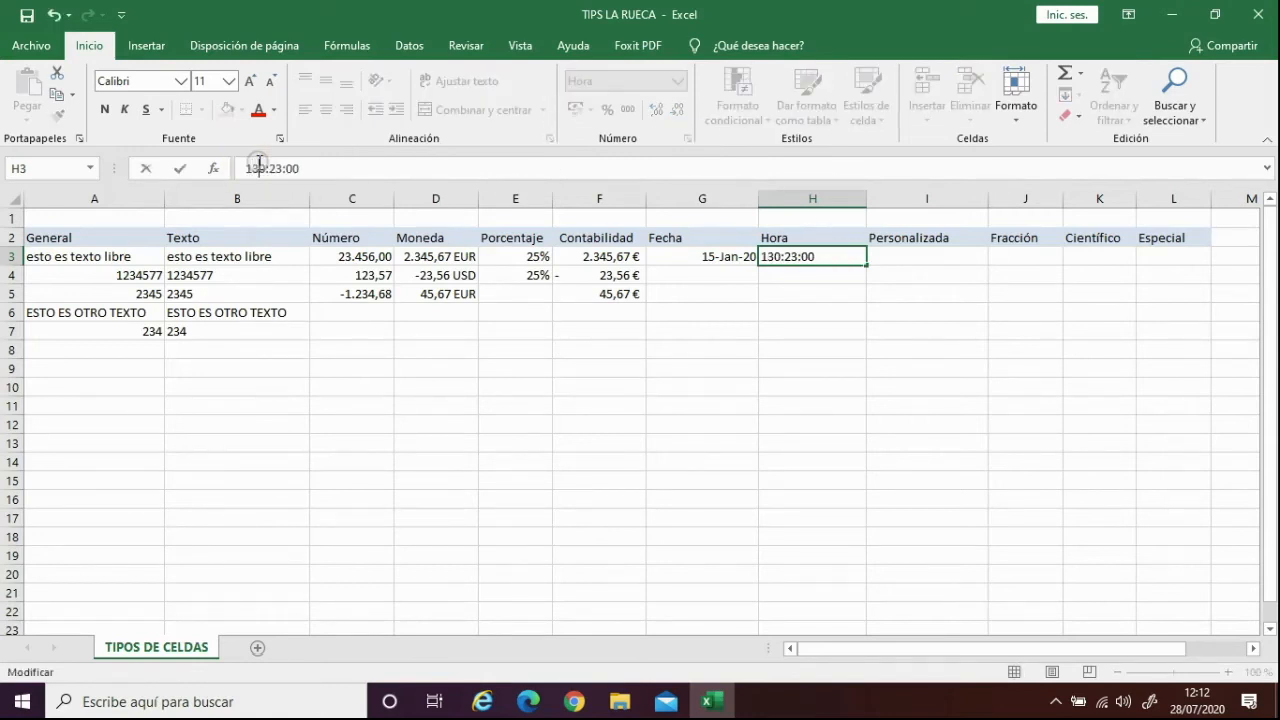
{"action": "key", "text": "Return"}
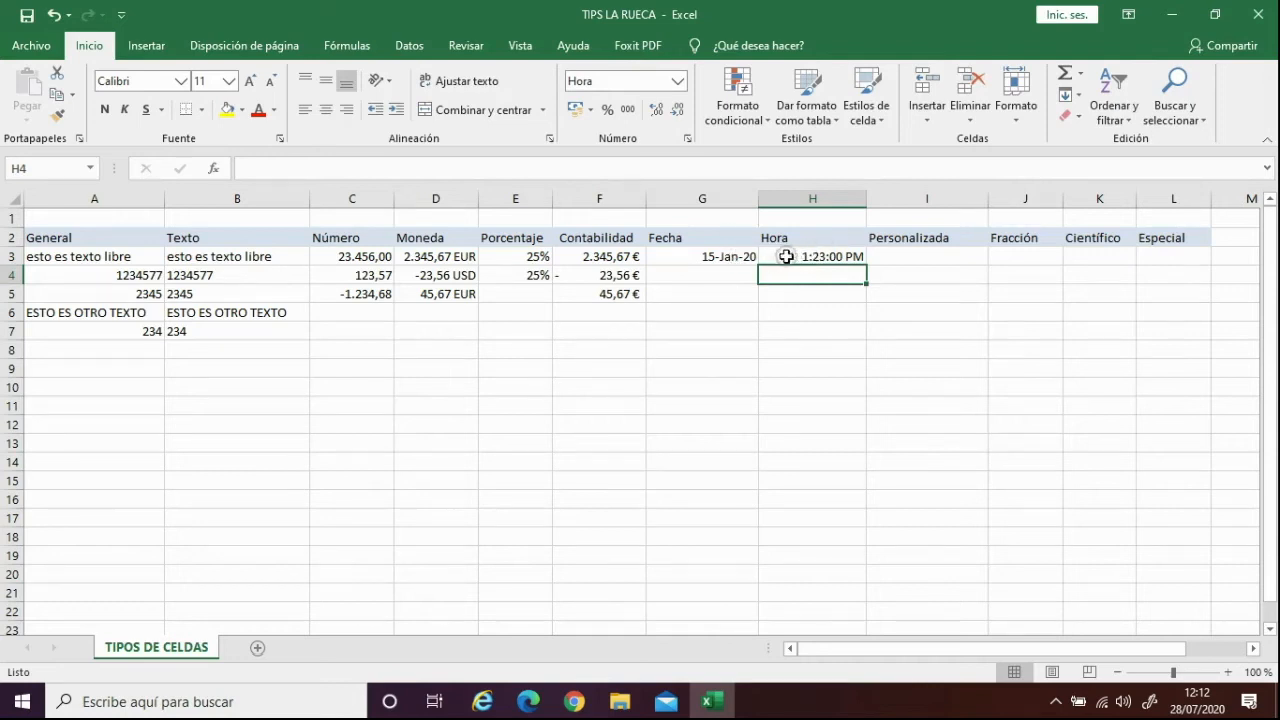
Format all of column H with the Hora type 3/14/12 1:30 PM, which combines date and time.
{"action": "left_click", "coordinate": [815, 196]}
{"action": "right_click", "coordinate": [813, 252]}
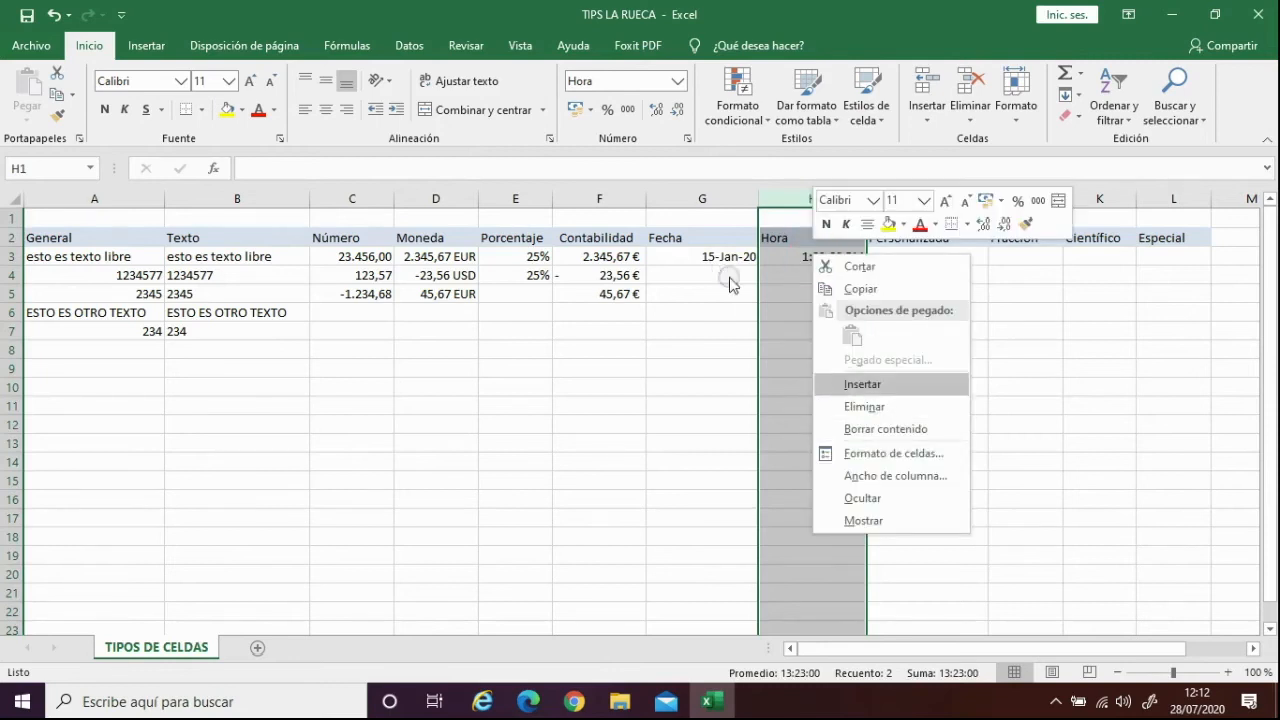
{"action": "left_click", "coordinate": [896, 453]}
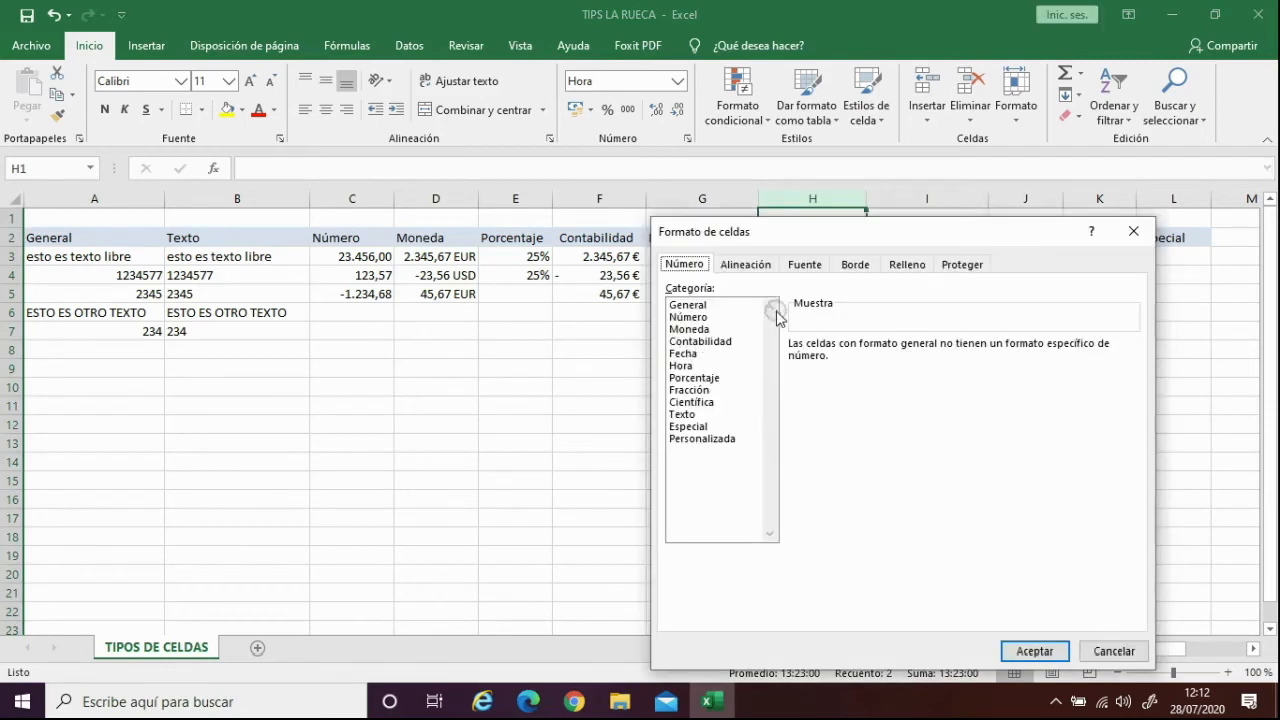
{"action": "left_click", "coordinate": [690, 366]}
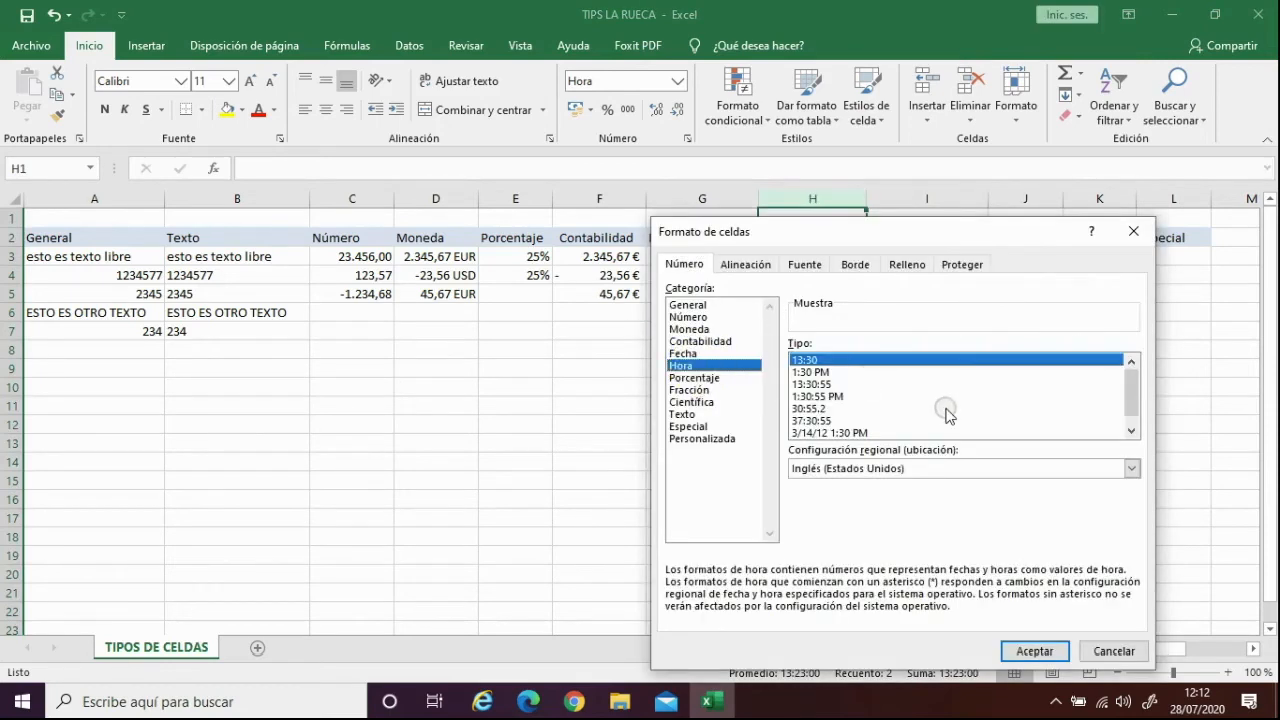
{"action": "left_click", "coordinate": [848, 432]}
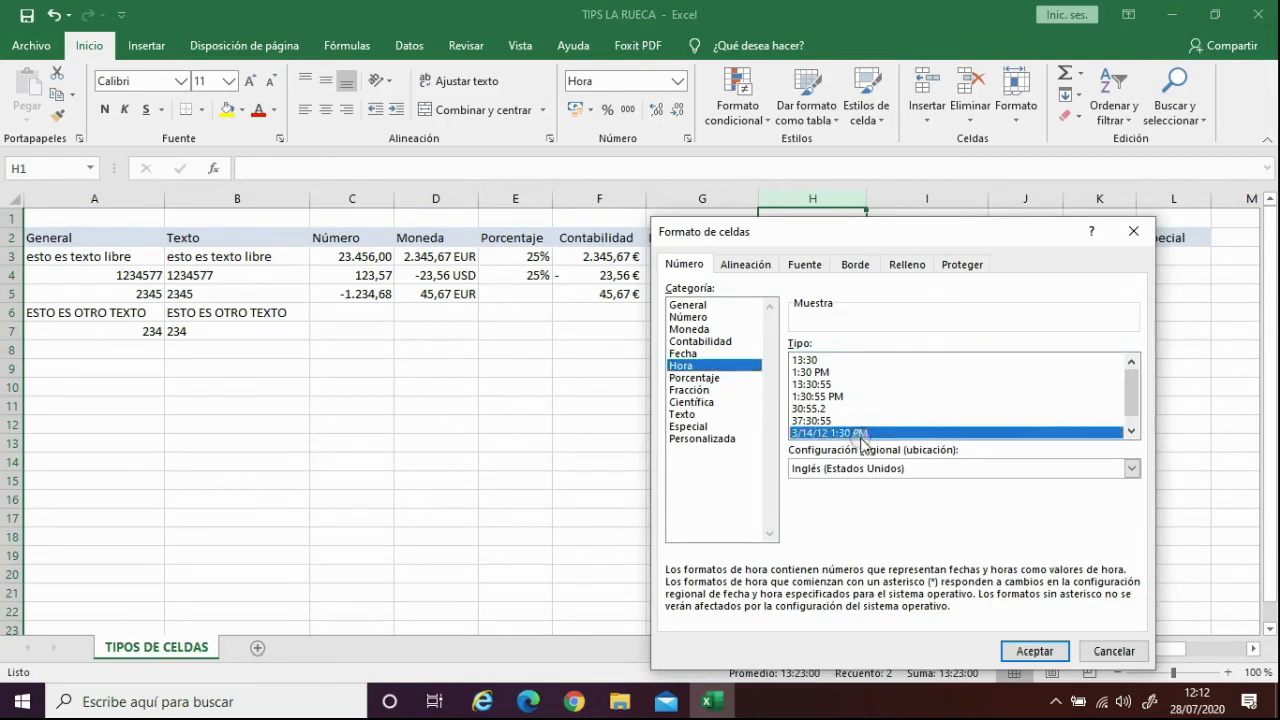
{"action": "left_click", "coordinate": [1035, 651]}
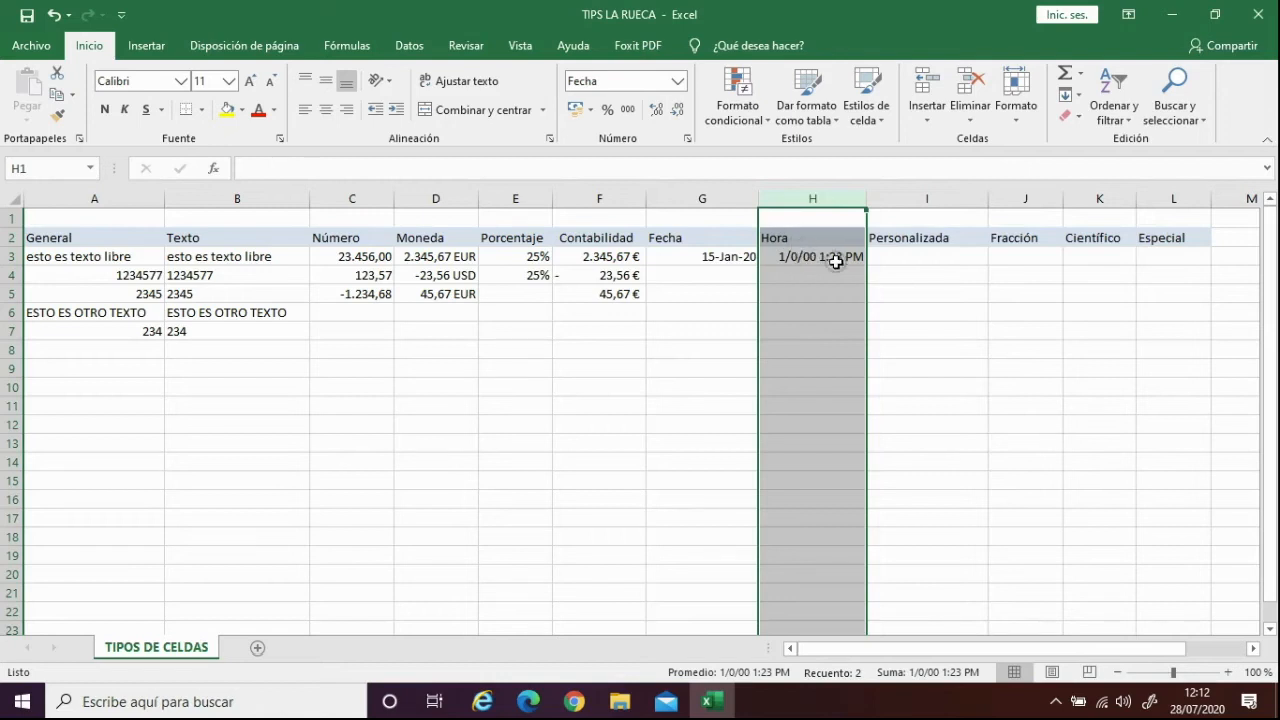
Edit the date part of cell H3 to 15/01/2020, keeping the time 13:23:00.
{"action": "left_click", "coordinate": [801, 256]}
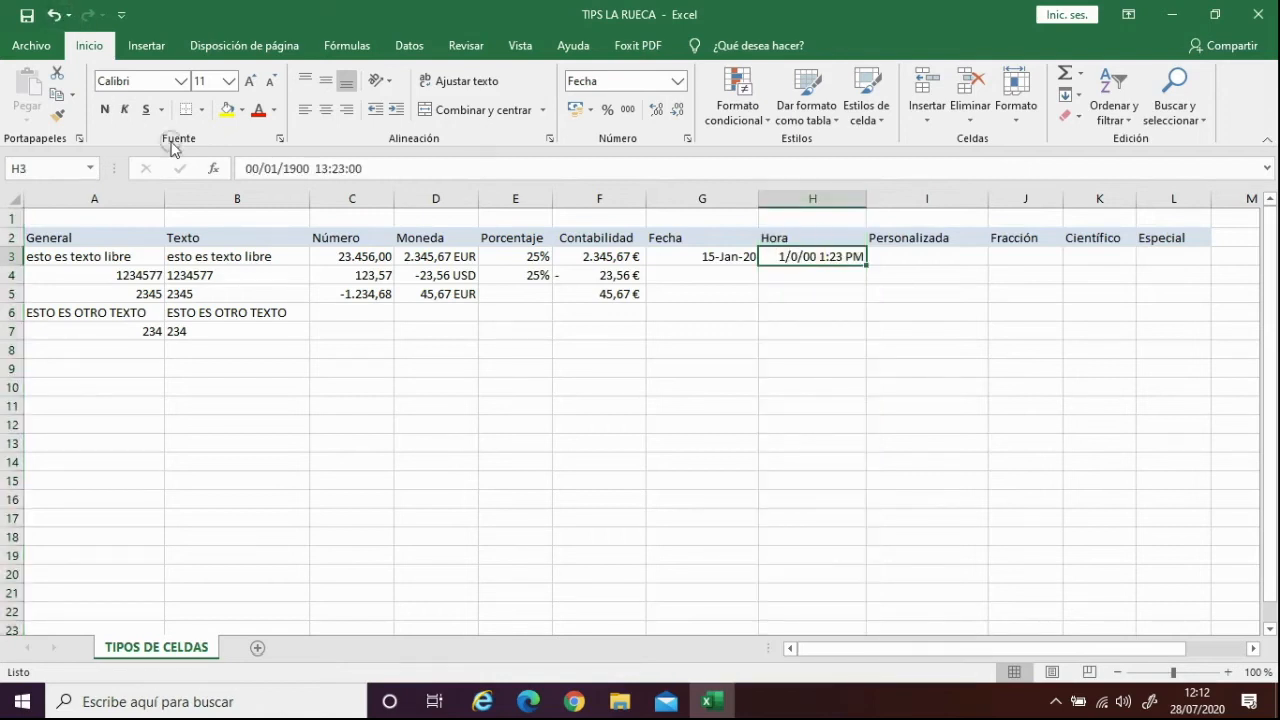
{"action": "left_click", "coordinate": [246, 168]}
{"action": "type", "text": "15"}
{"action": "key", "text": "Delete"}
{"action": "key", "text": "Delete"}
{"action": "left_click", "coordinate": [279, 168]}
{"action": "type", "text": "202"}
{"action": "type", "text": "0"}
{"action": "key", "text": "Delete"}
{"action": "key", "text": "Delete"}
{"action": "key", "text": "Delete"}
{"action": "key", "text": "Delete"}
{"action": "key", "text": "Return"}
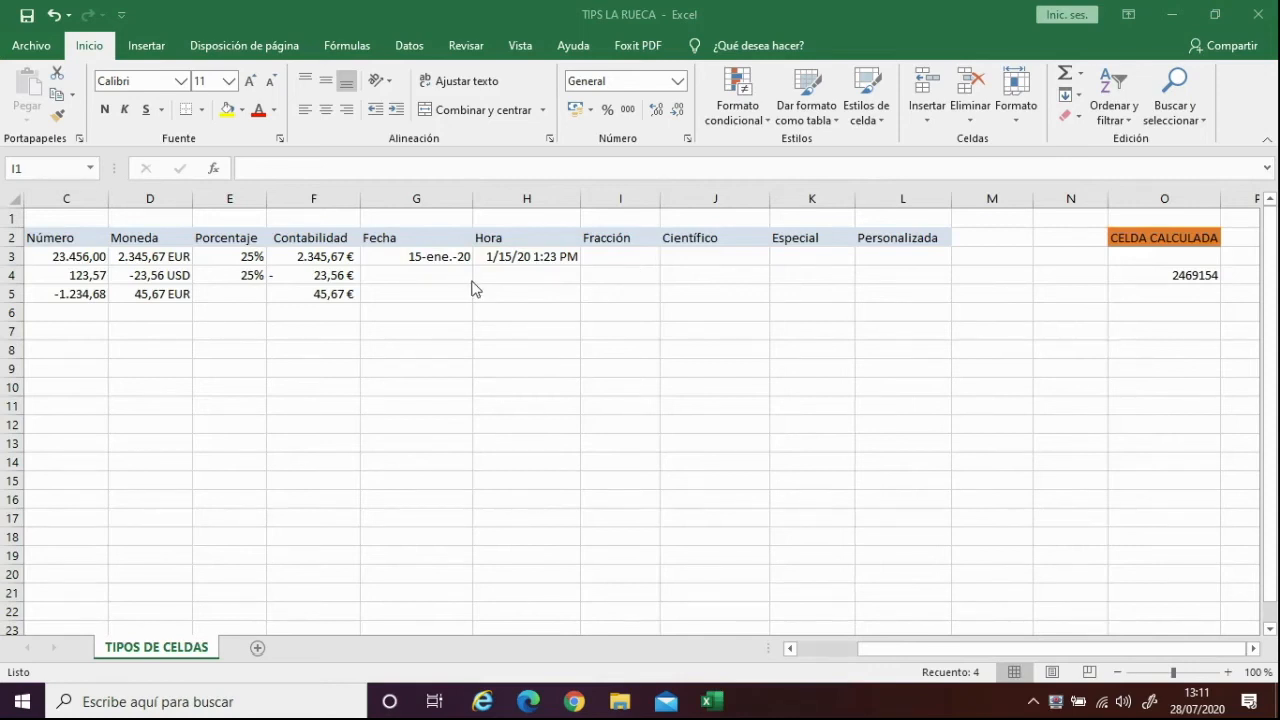
Enter 0,5 in cell I3 under Fracción and apply the Fracción number format to all of column I.
{"action": "left_click", "coordinate": [636, 258]}
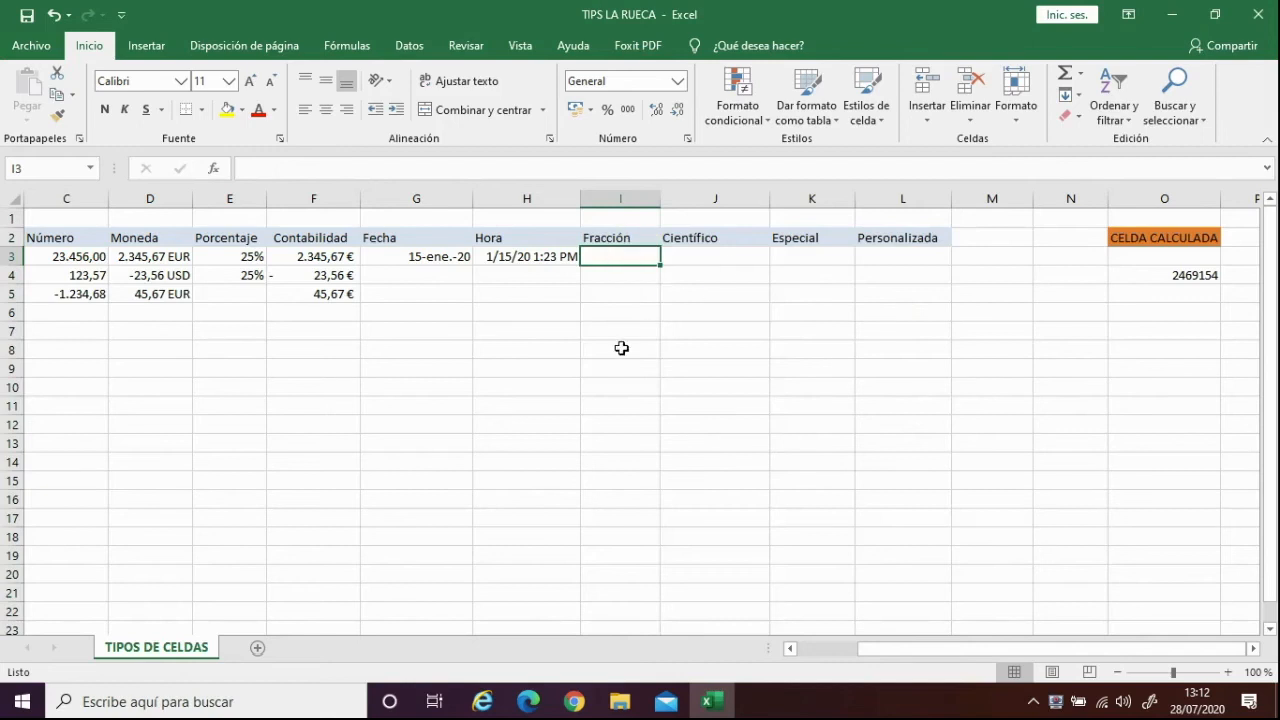
{"action": "type", "text": "0,5"}
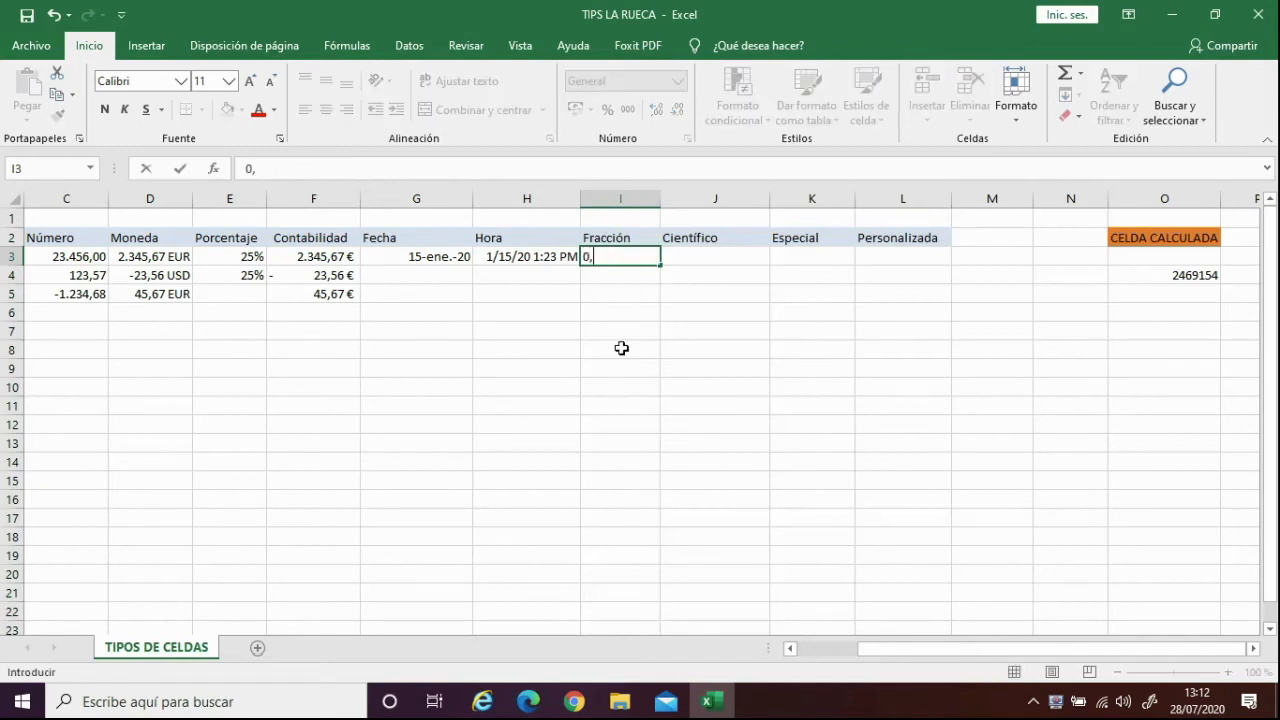
{"action": "key", "text": "Return"}
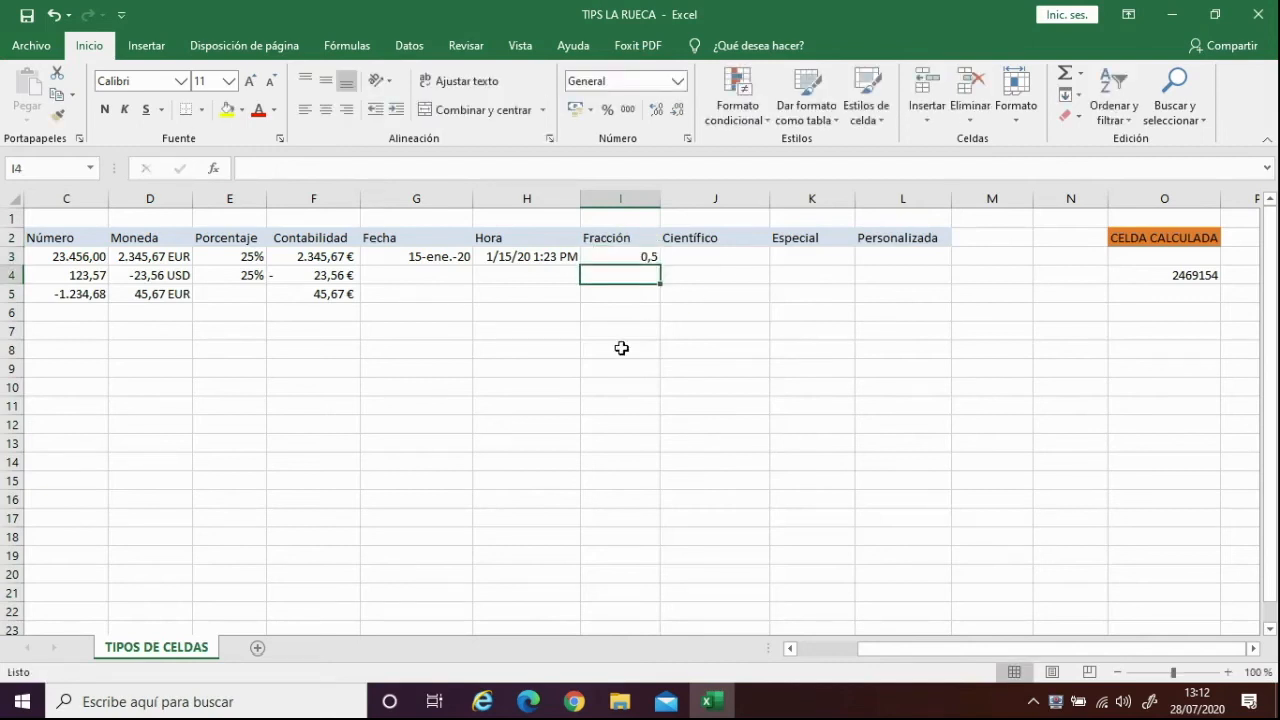
{"action": "left_click", "coordinate": [620, 198]}
{"action": "left_click", "coordinate": [678, 81]}
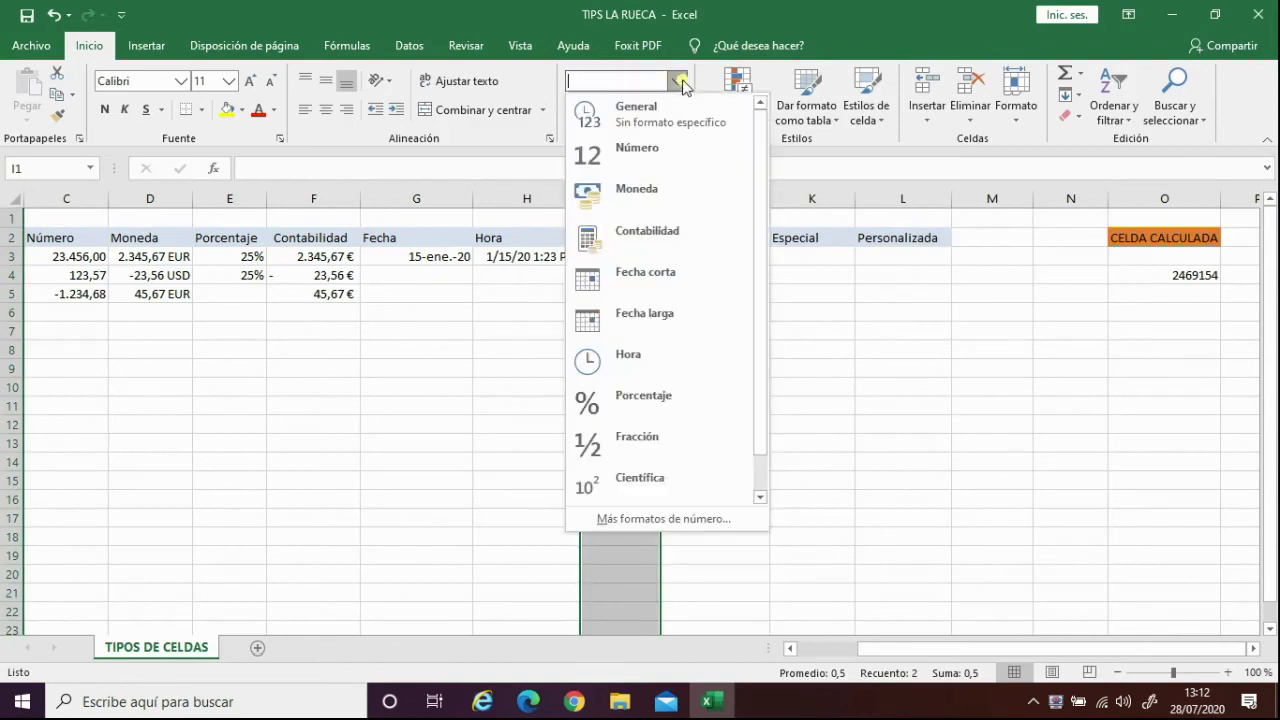
{"action": "left_click", "coordinate": [648, 442]}
{"action": "left_click", "coordinate": [612, 258]}
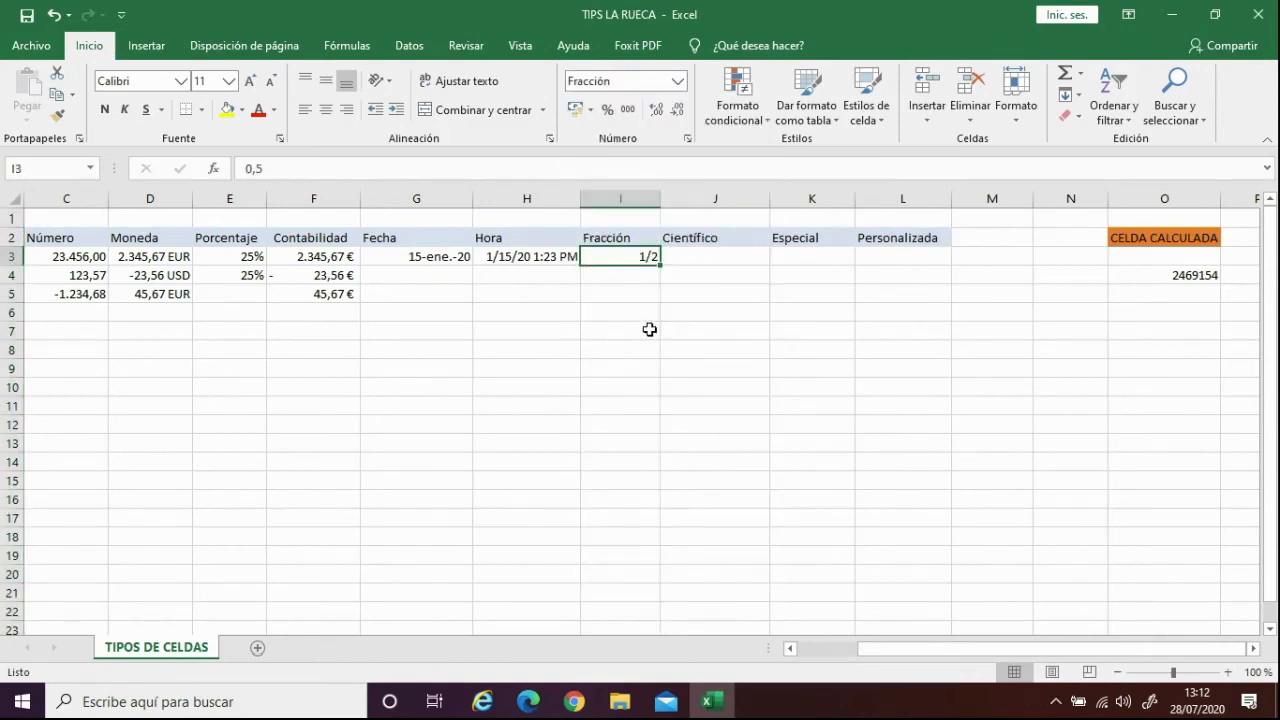
Enter +13/18 in cell I4 and +5/7 in cell I5 of the Fracción column.
{"action": "left_click", "coordinate": [635, 276]}
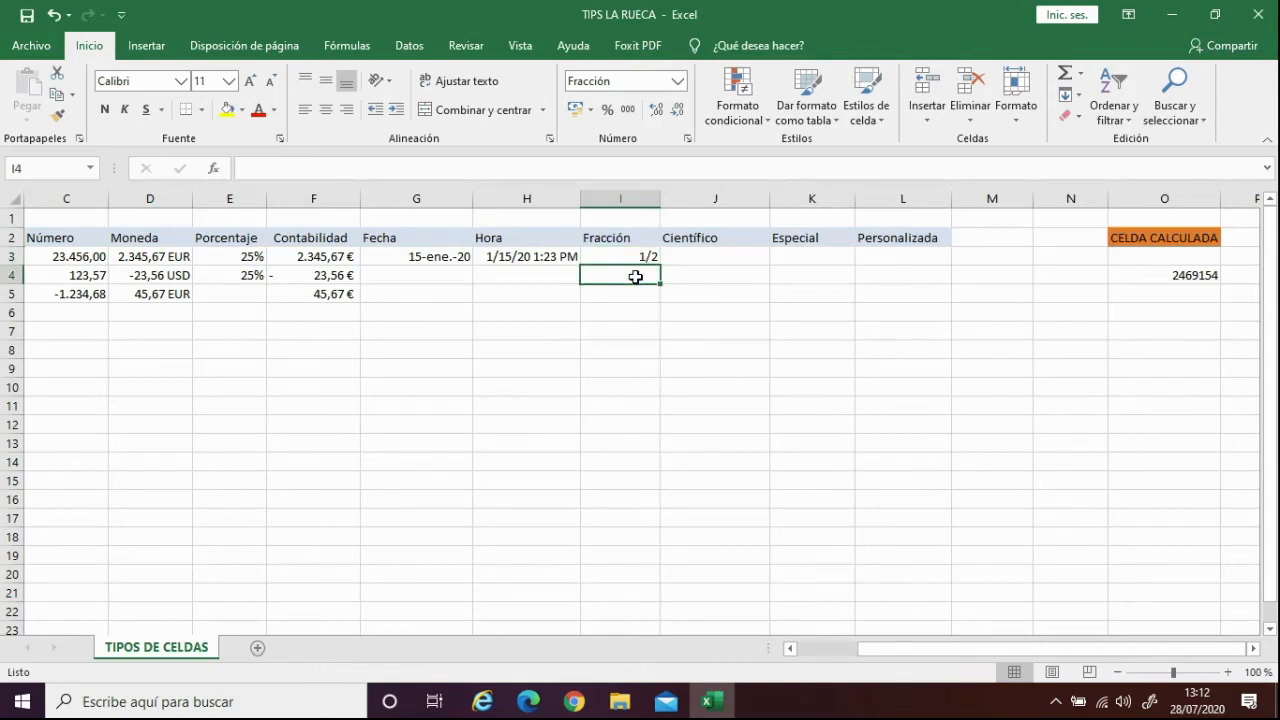
{"action": "type", "text": "+13/18"}
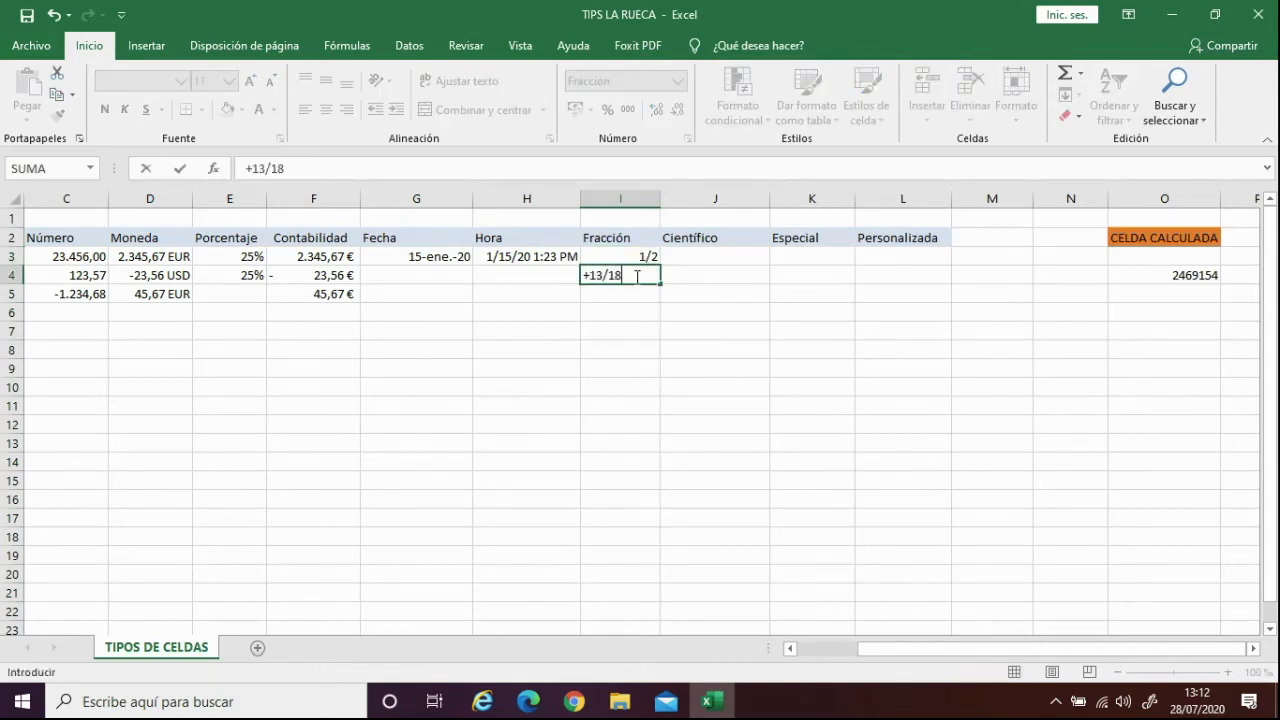
{"action": "key", "text": "Return"}
{"action": "left_click", "coordinate": [634, 275]}
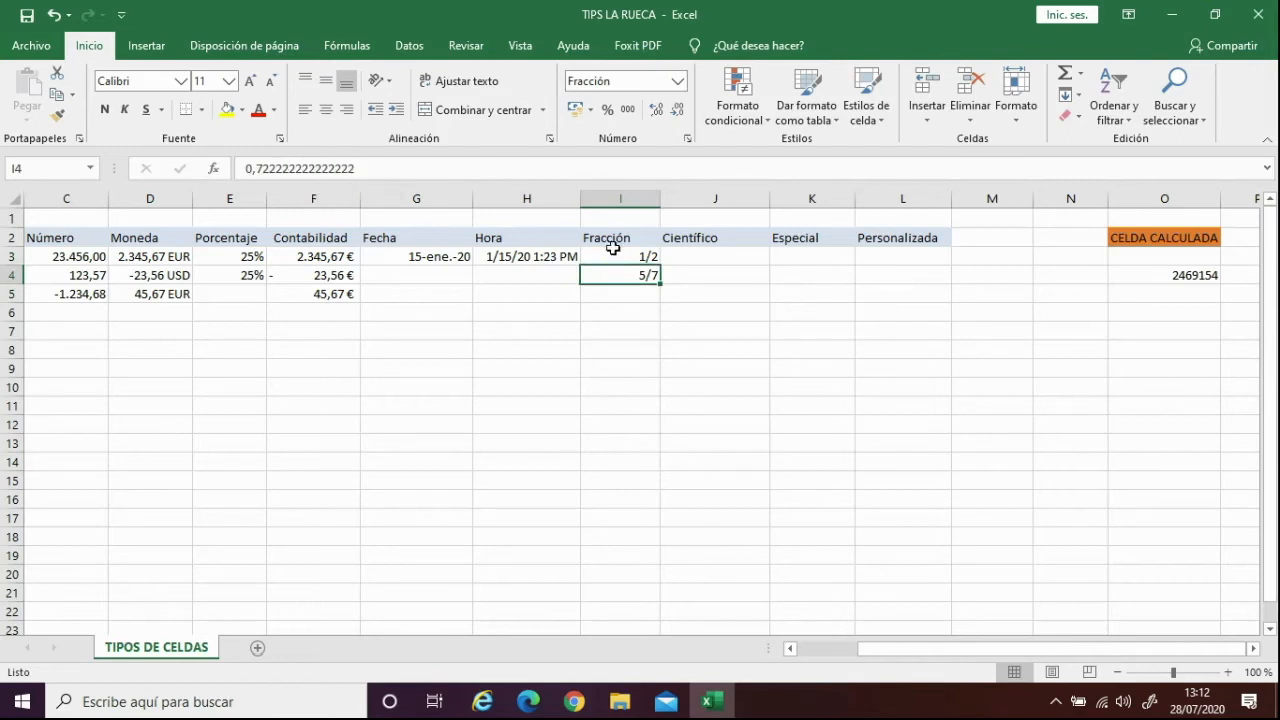
{"action": "left_click", "coordinate": [635, 294]}
{"action": "type", "text": "+5/7"}
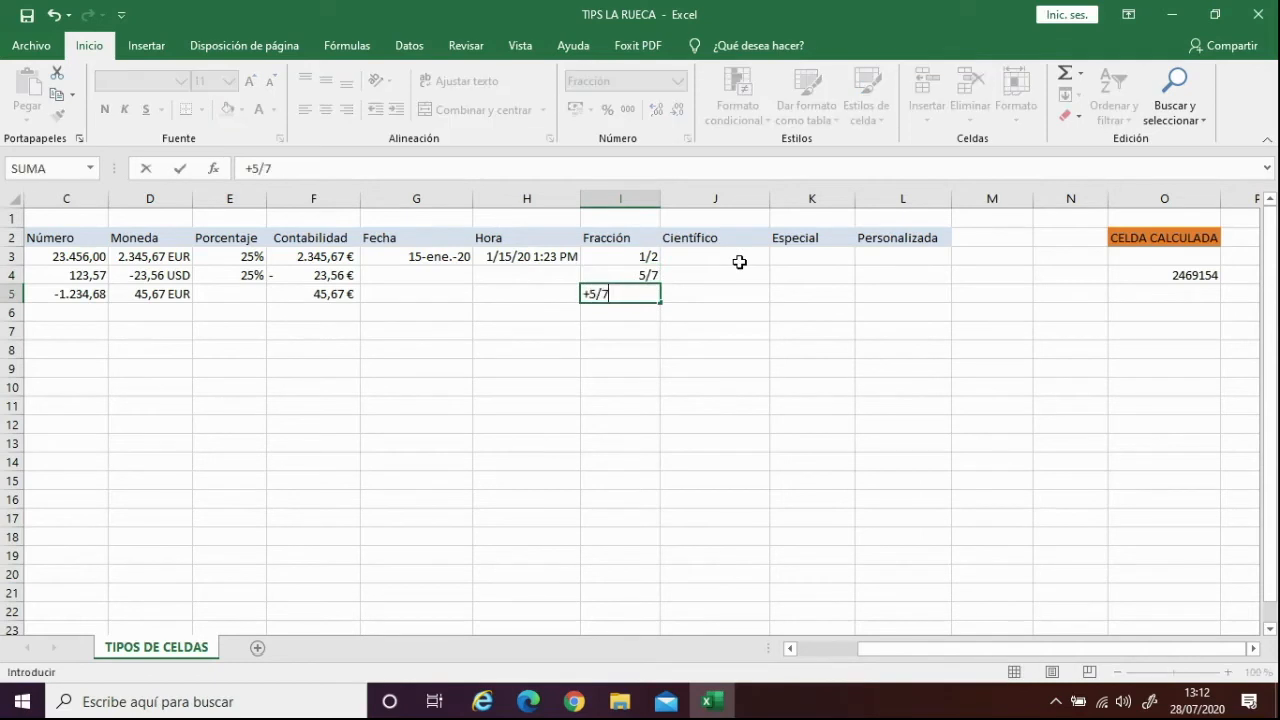
{"action": "key", "text": "Return"}
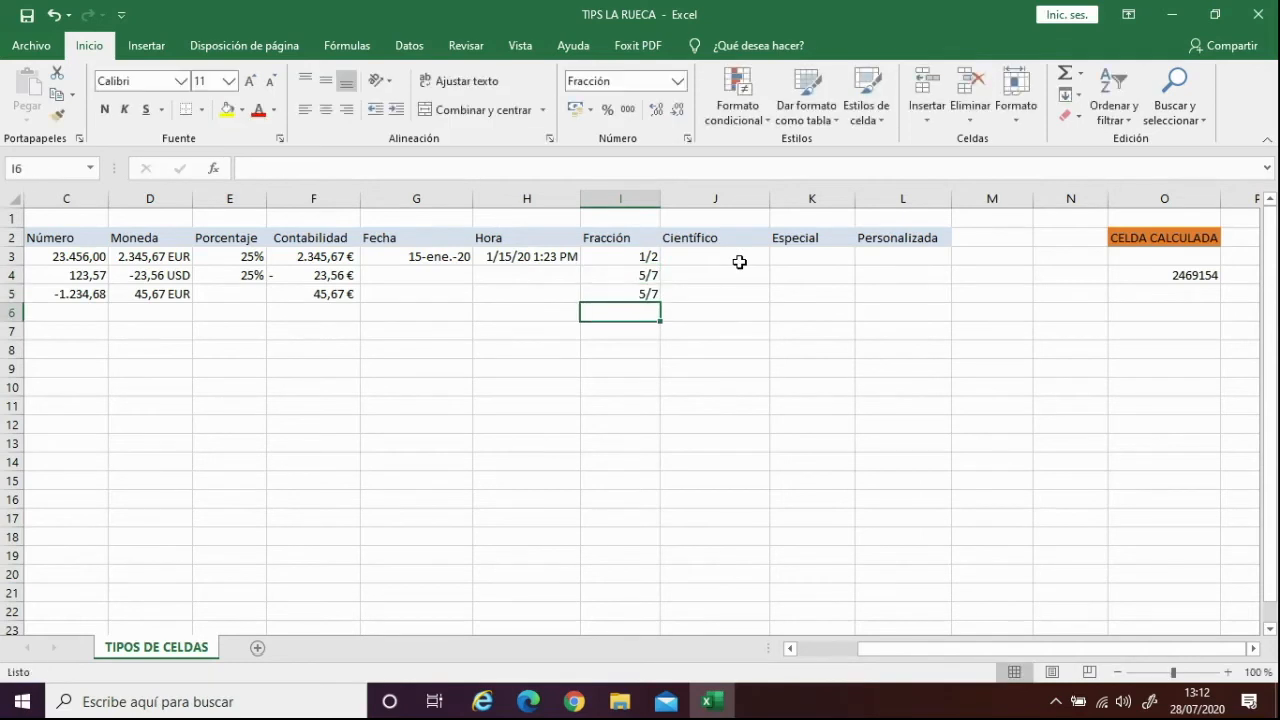
{"action": "left_click", "coordinate": [628, 294]}
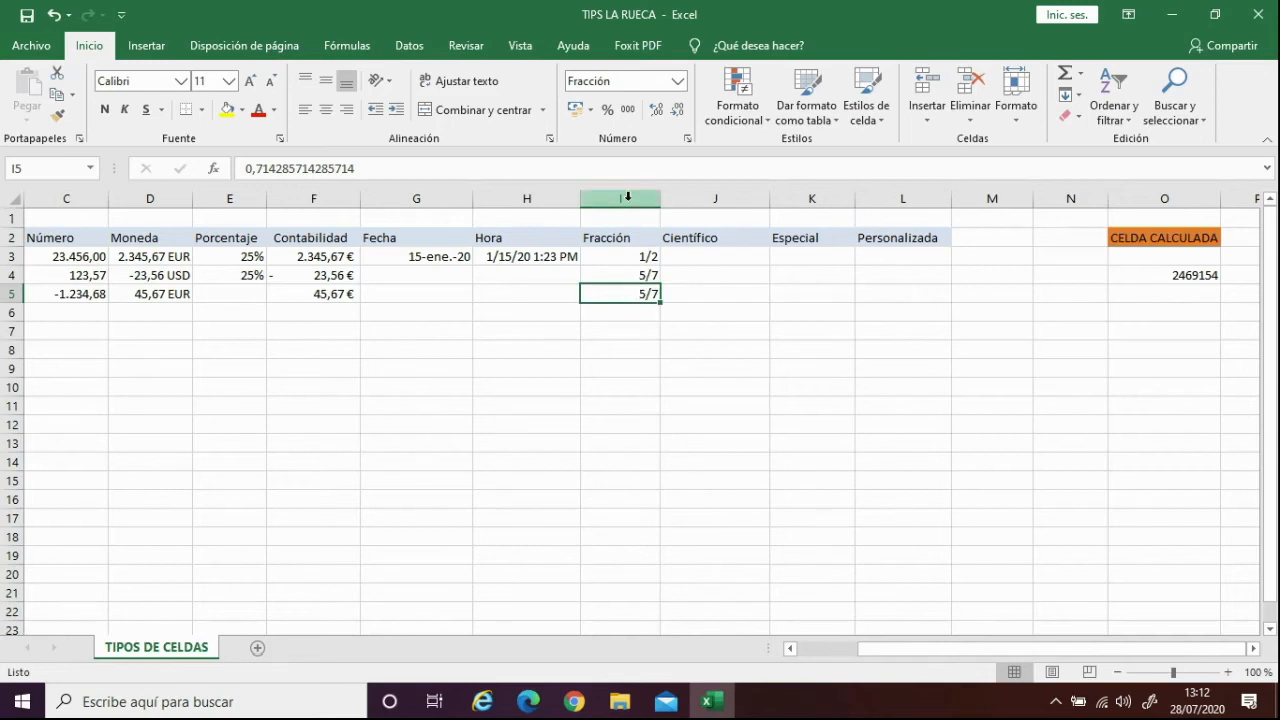
Change the fraction type of all of column I to Hasta tres dígitos (312/943).
{"action": "left_click", "coordinate": [628, 197]}
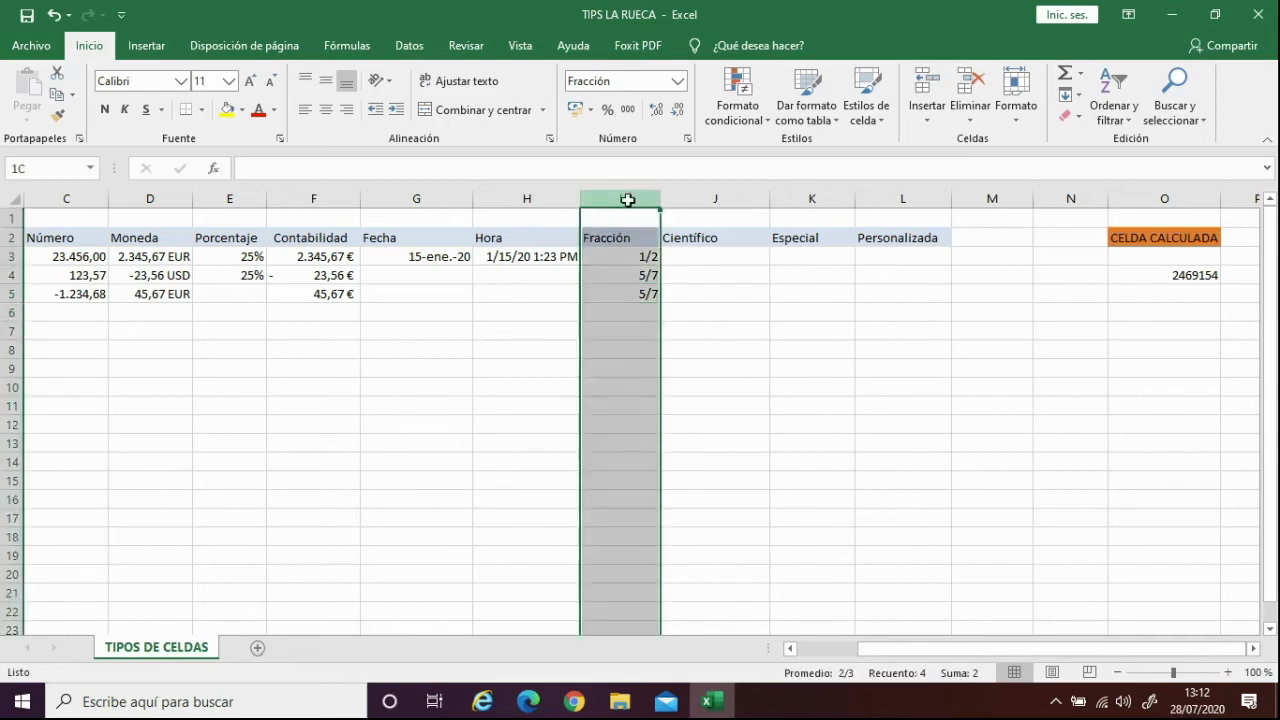
{"action": "right_click", "coordinate": [642, 306]}
{"action": "left_click", "coordinate": [726, 500]}
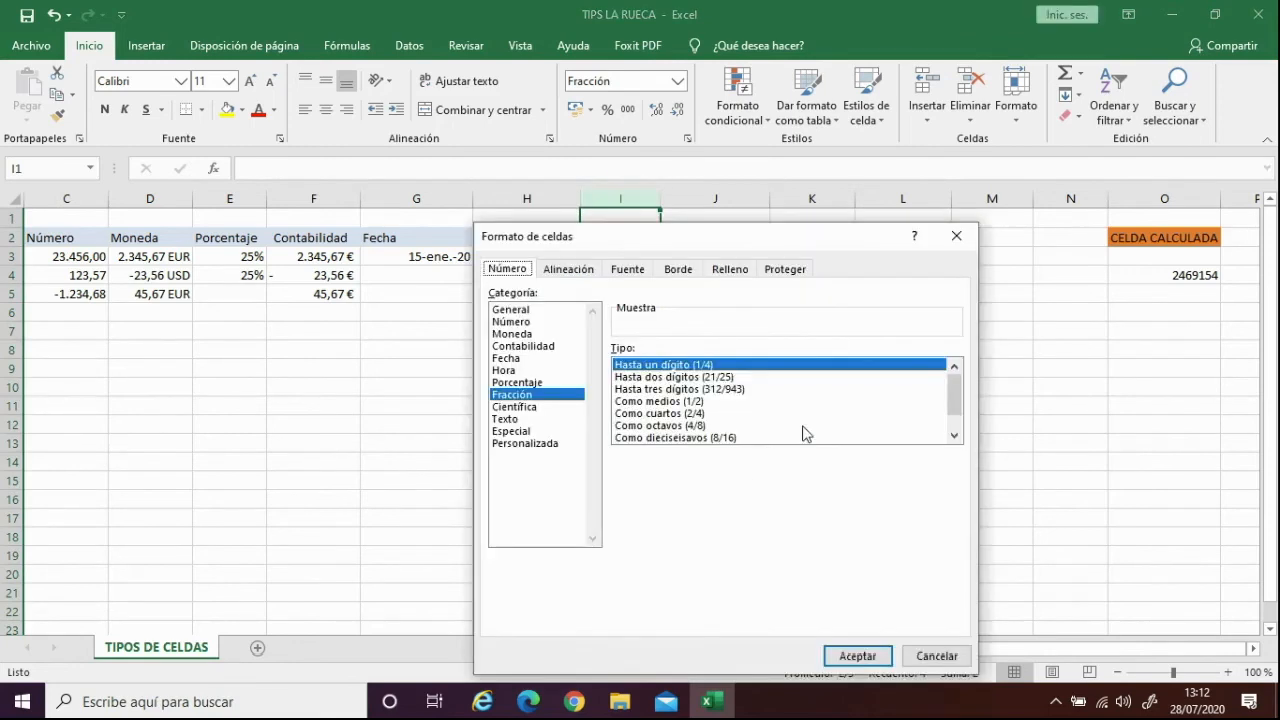
{"action": "left_click", "coordinate": [716, 389]}
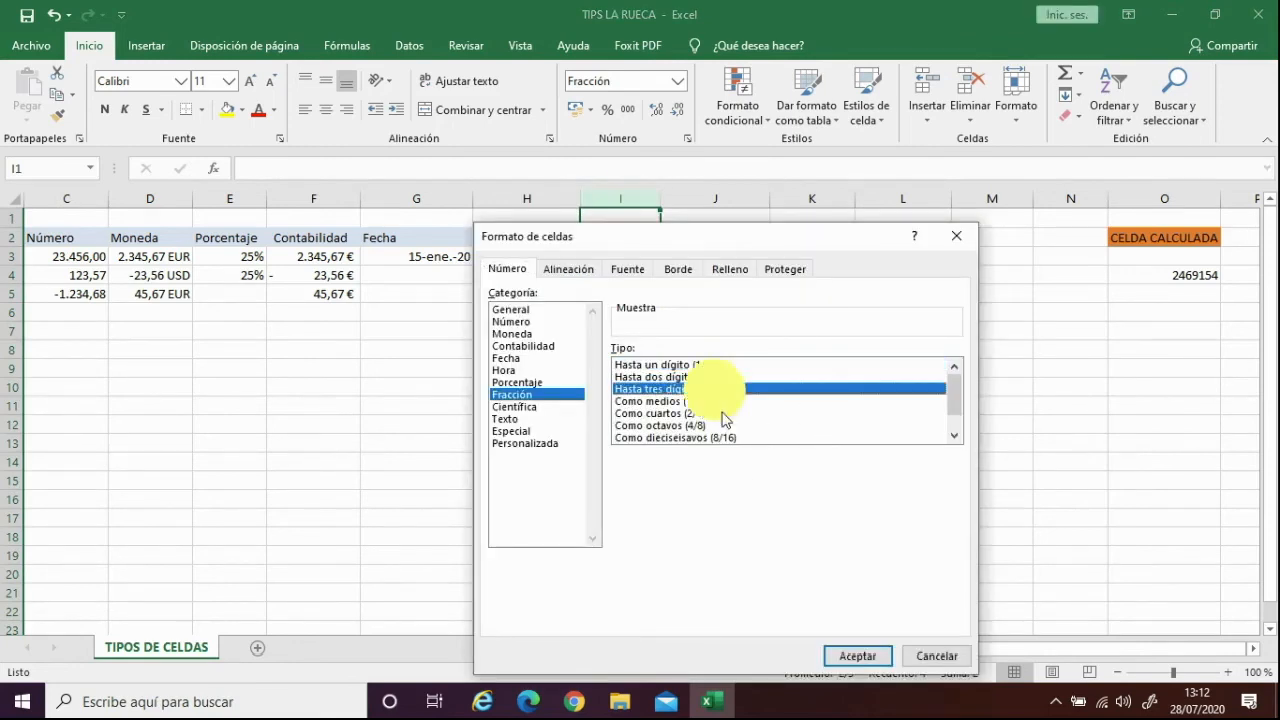
{"action": "left_click", "coordinate": [857, 656]}
{"action": "left_click", "coordinate": [626, 291]}
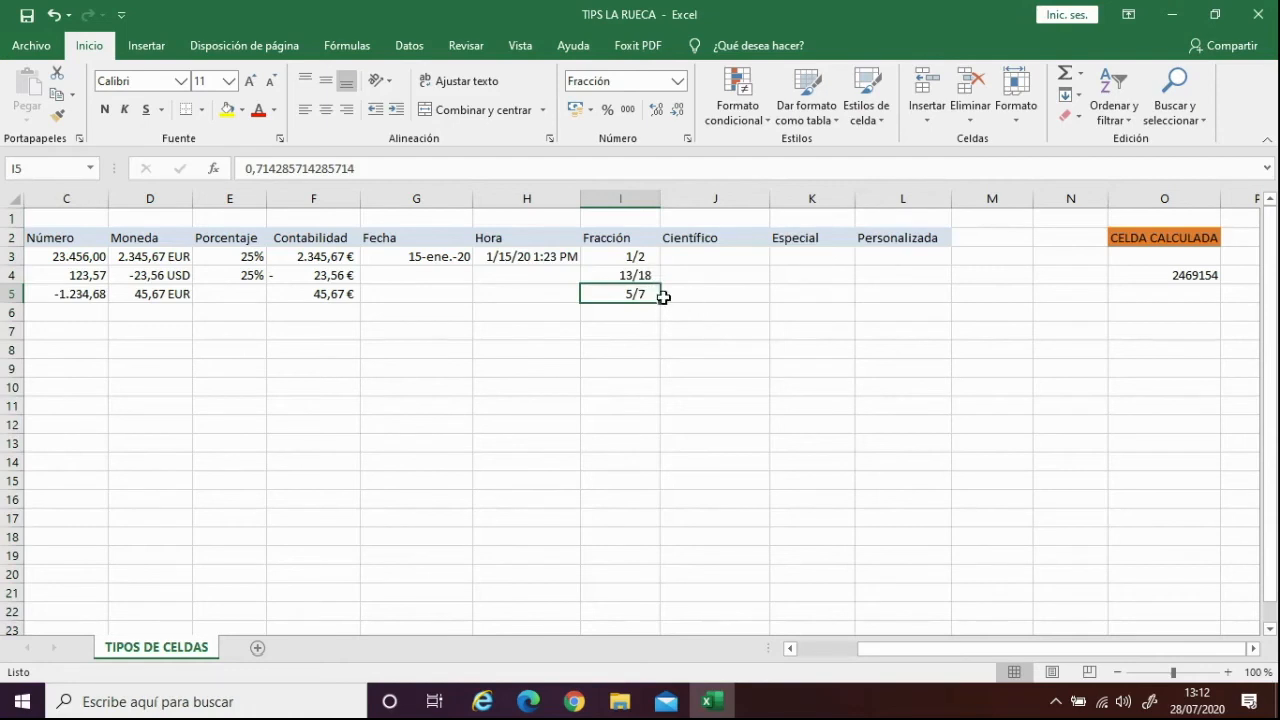
Fill the Científico column with +15/194897 in J3, +234*34567*34567 in J4 and 12345 in J5.
{"action": "left_click", "coordinate": [717, 255]}
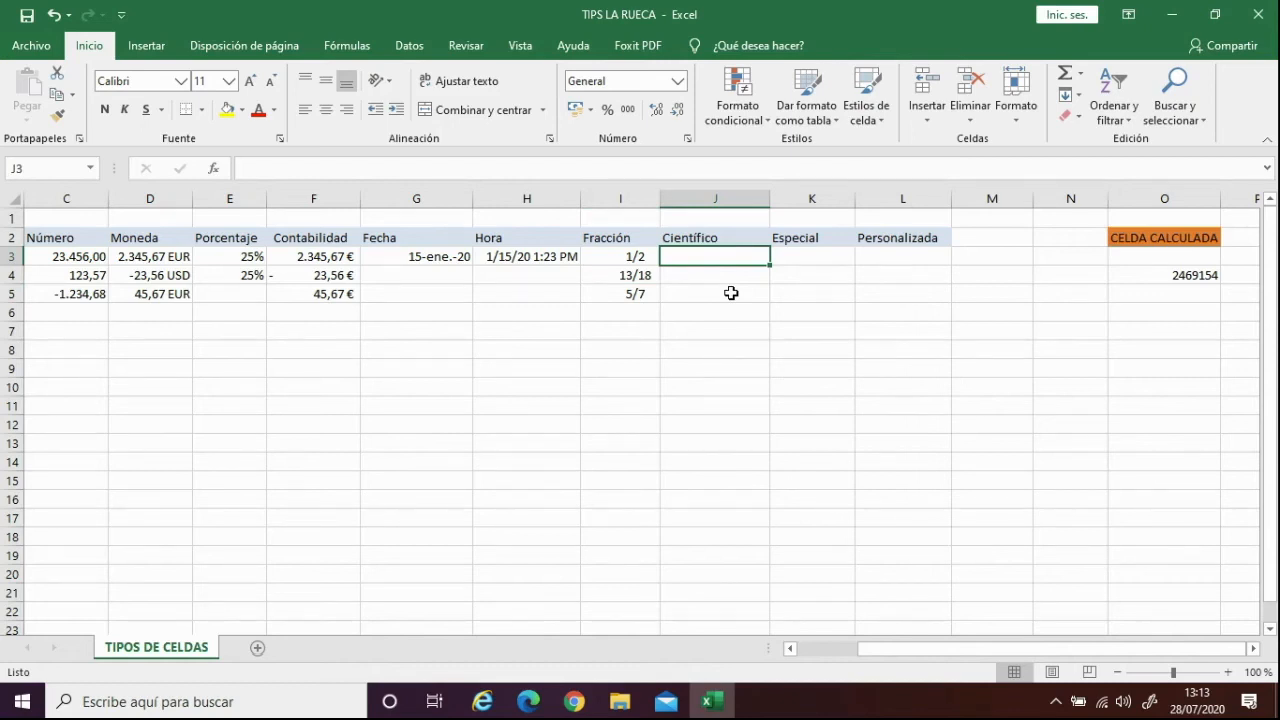
{"action": "type", "text": "+15/"}
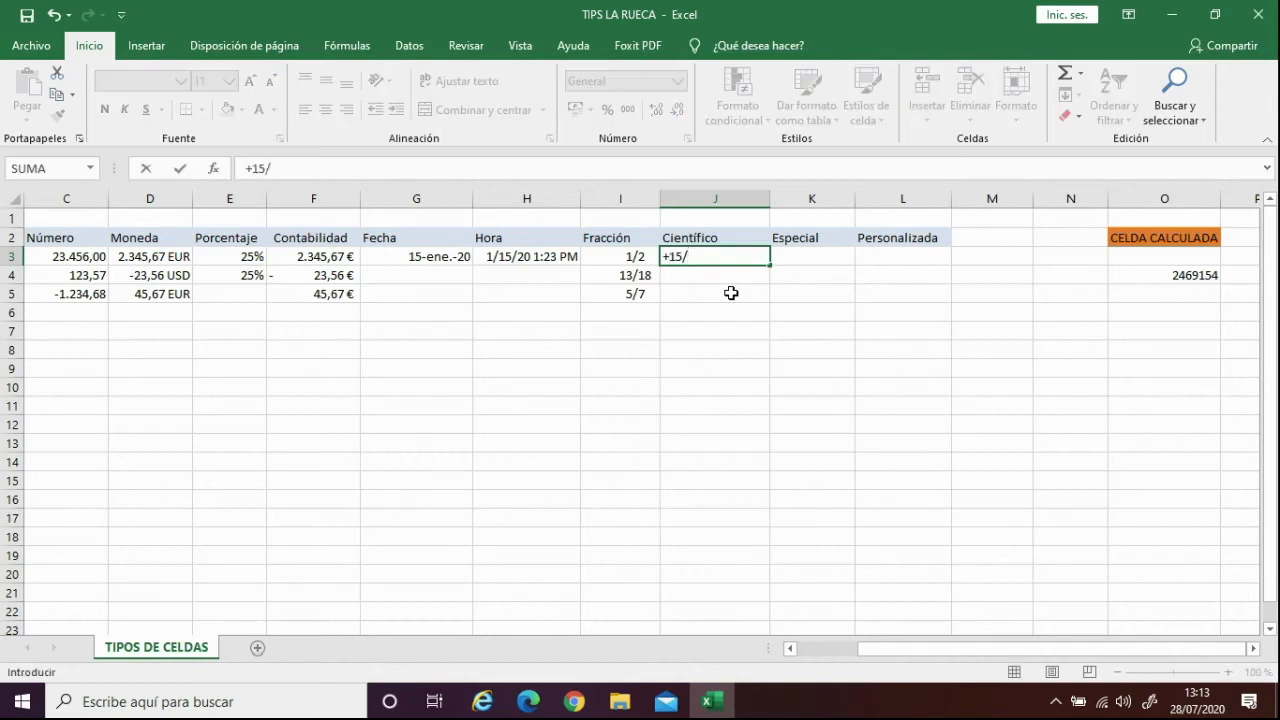
{"action": "type", "text": "194897"}
{"action": "key", "text": "Return"}
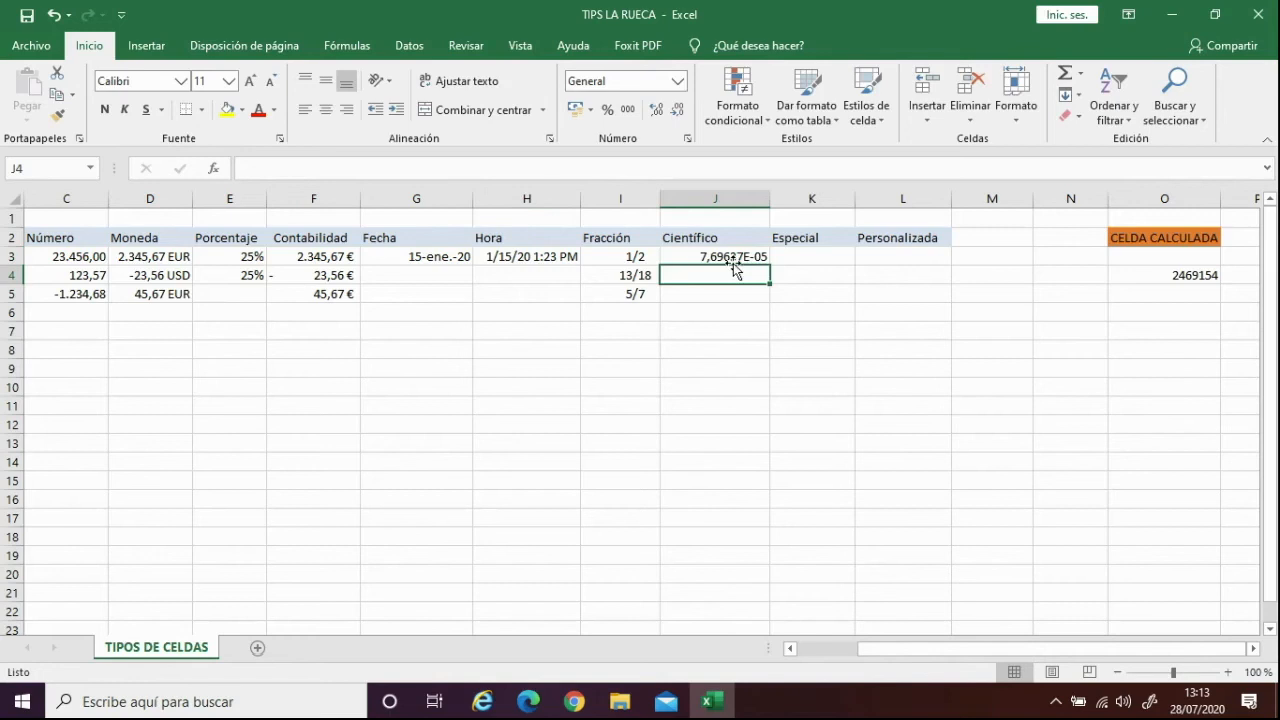
{"action": "type", "text": "+234"}
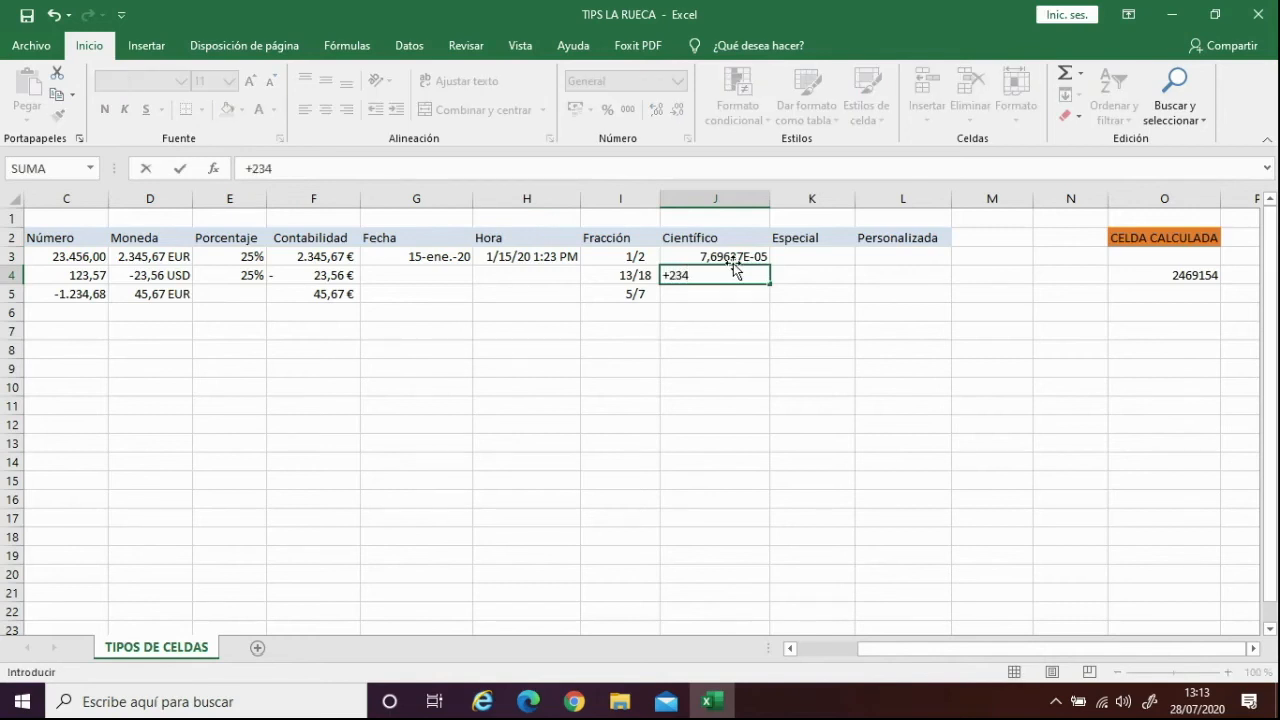
{"action": "type", "text": "*34567*34567"}
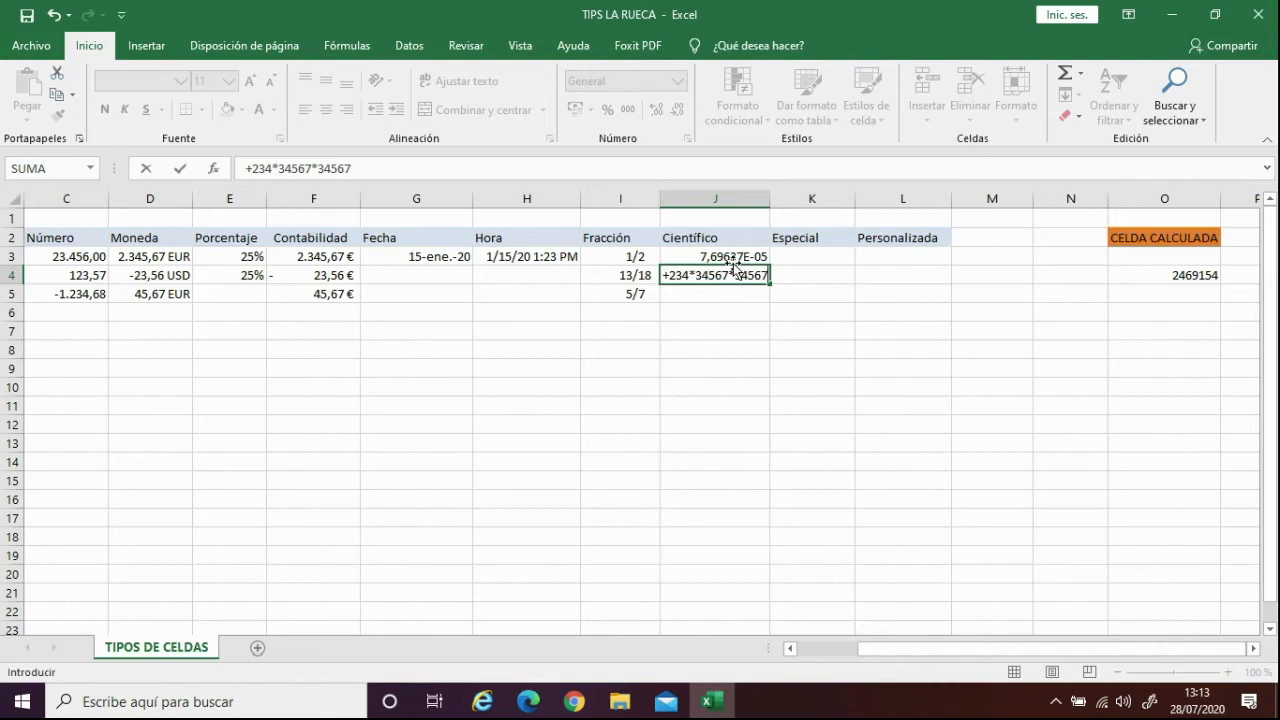
{"action": "key", "text": "Return"}
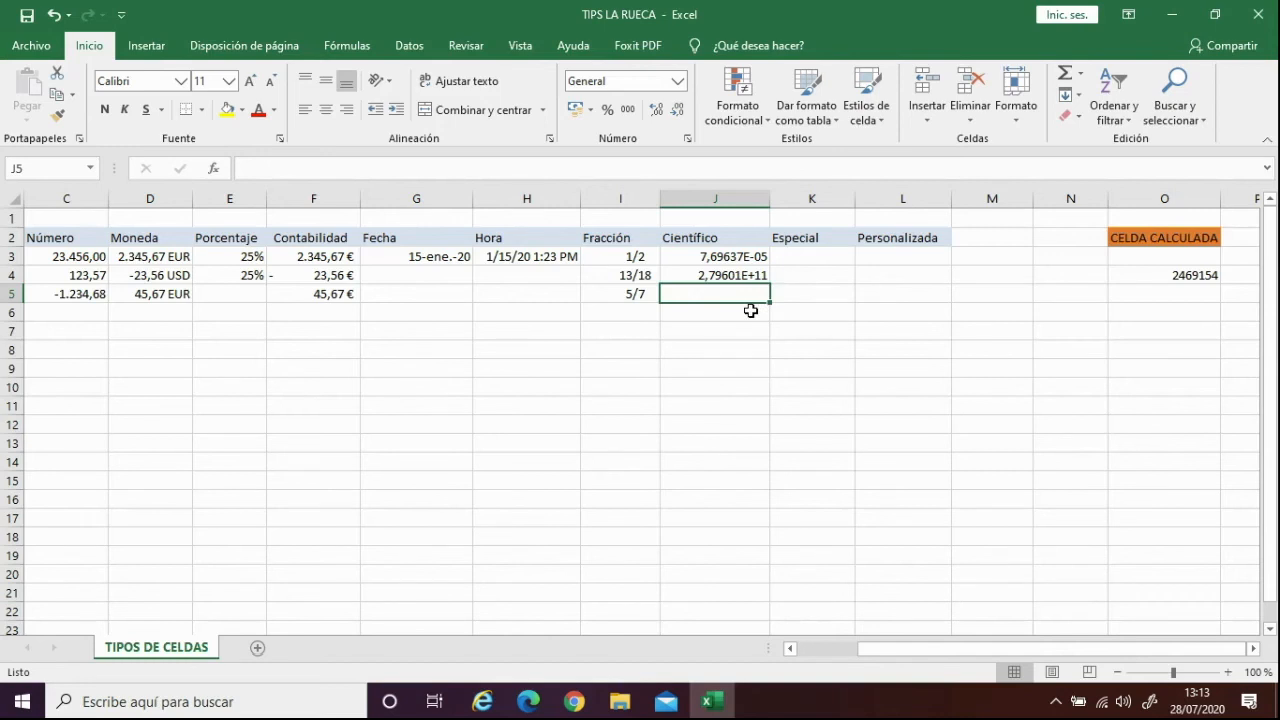
{"action": "type", "text": "12345"}
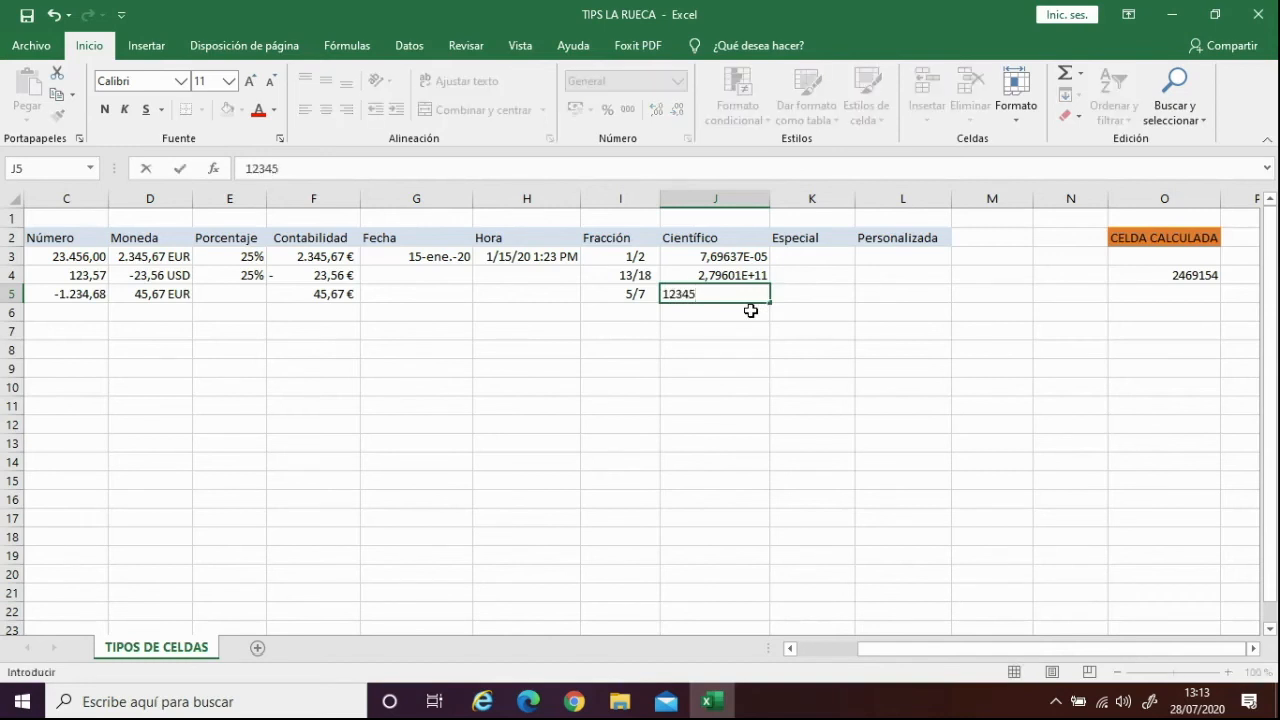
{"action": "key", "text": "Return"}
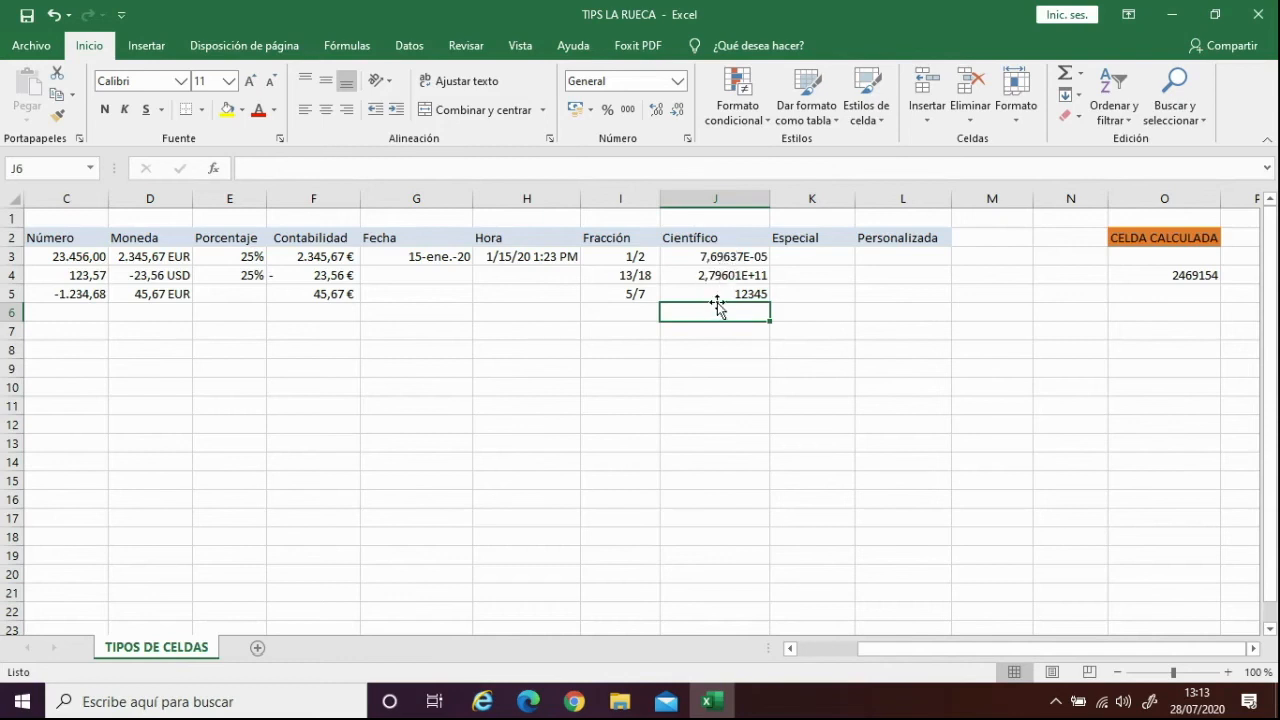
Format all of column J with the Científica category and 2 decimal places.
{"action": "left_click", "coordinate": [741, 197]}
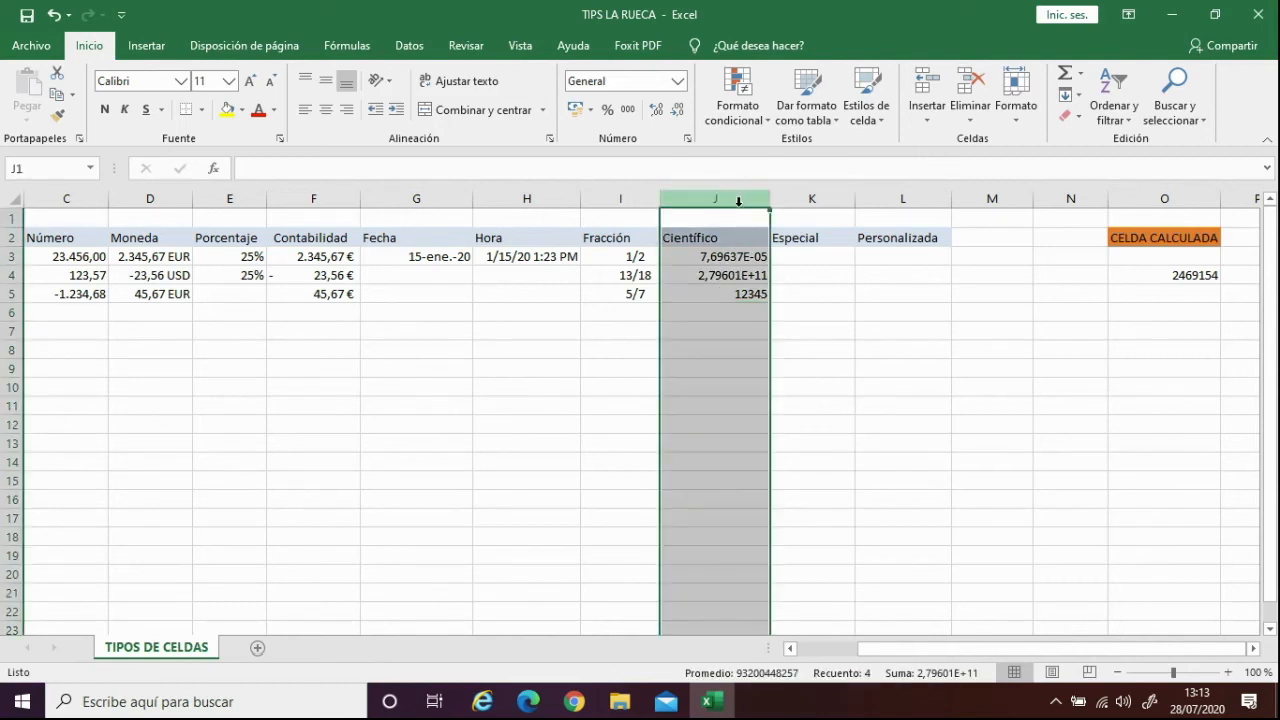
{"action": "left_click", "coordinate": [687, 138]}
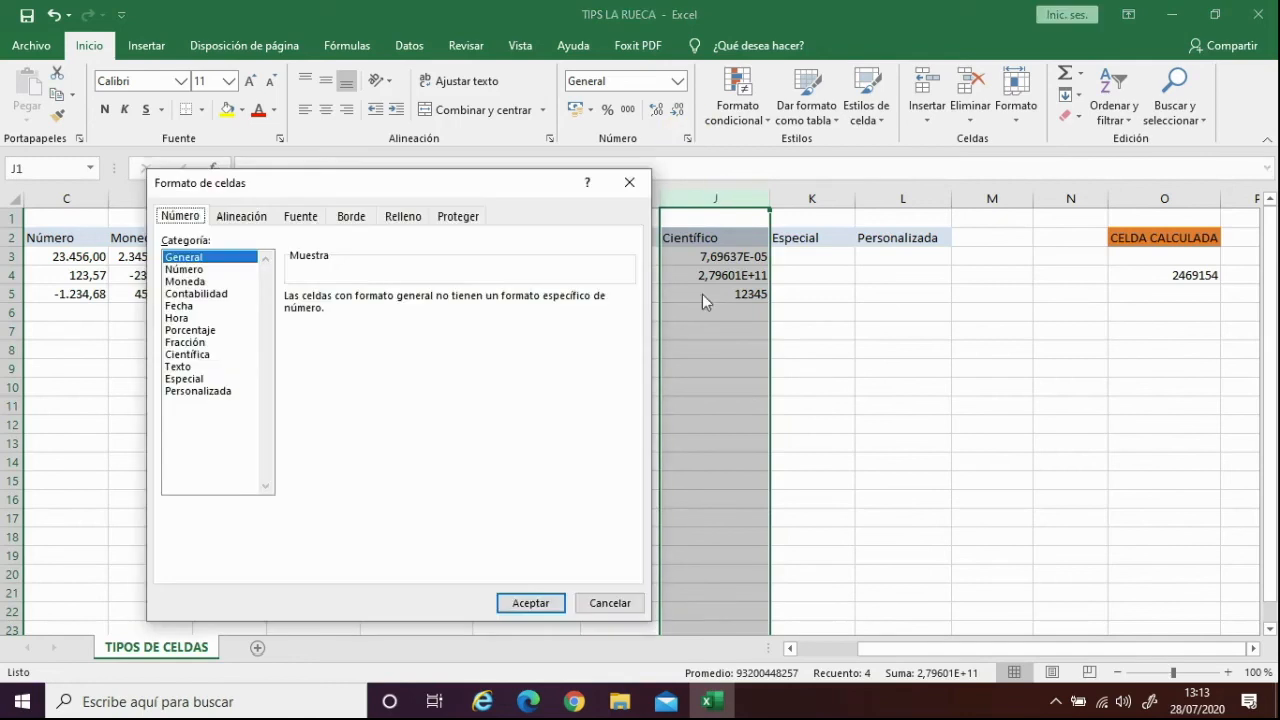
{"action": "left_click", "coordinate": [201, 355]}
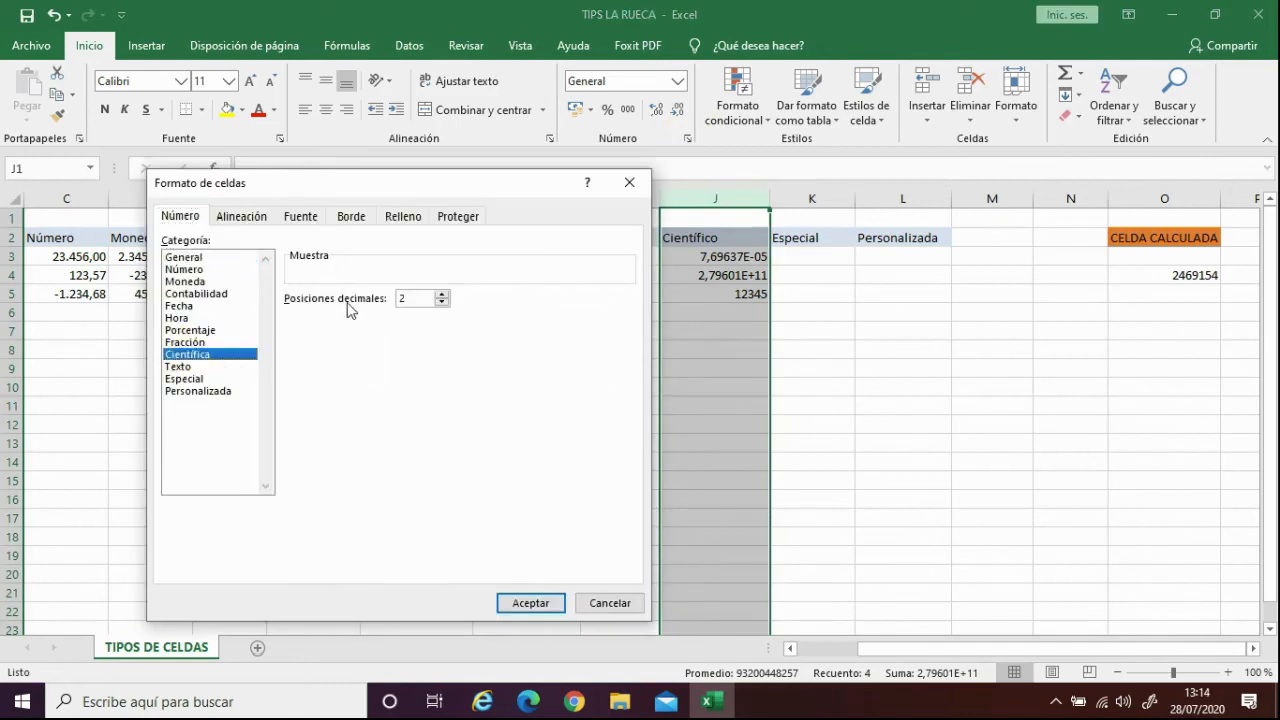
{"action": "left_click", "coordinate": [527, 603]}
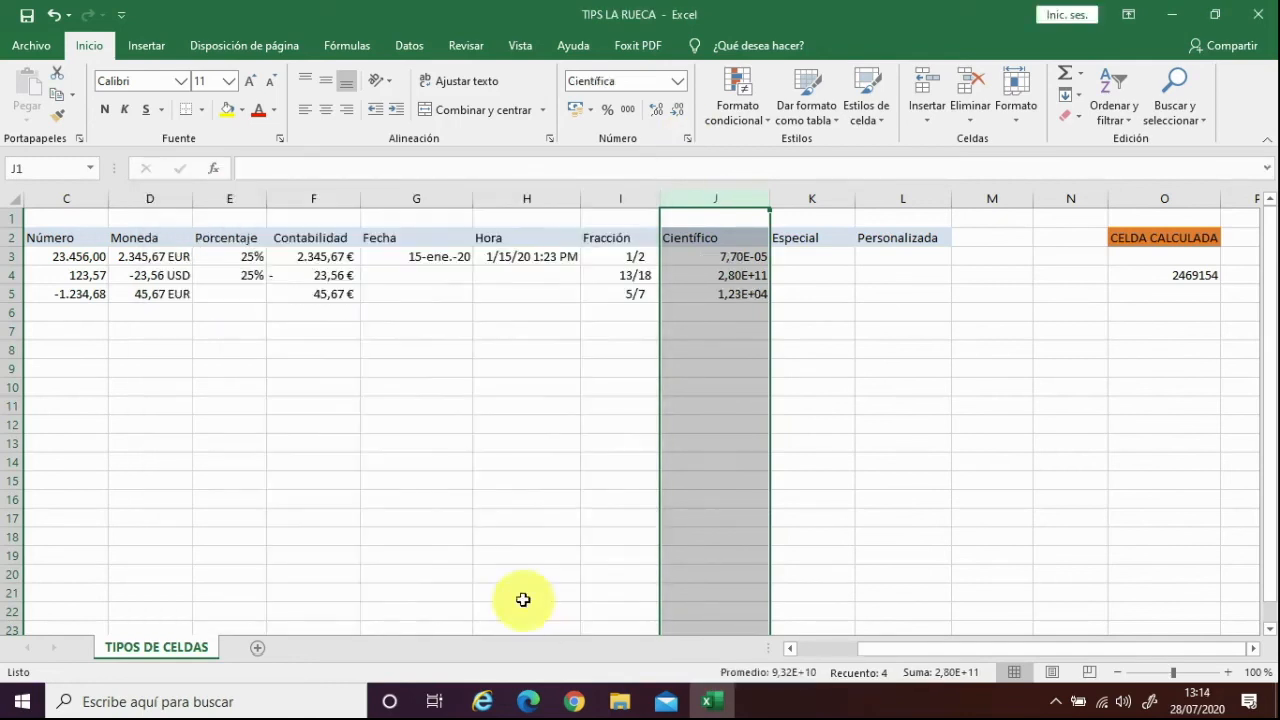
Enter the postal code 08019 in cell K3 under Especial.
{"action": "left_click", "coordinate": [789, 294]}
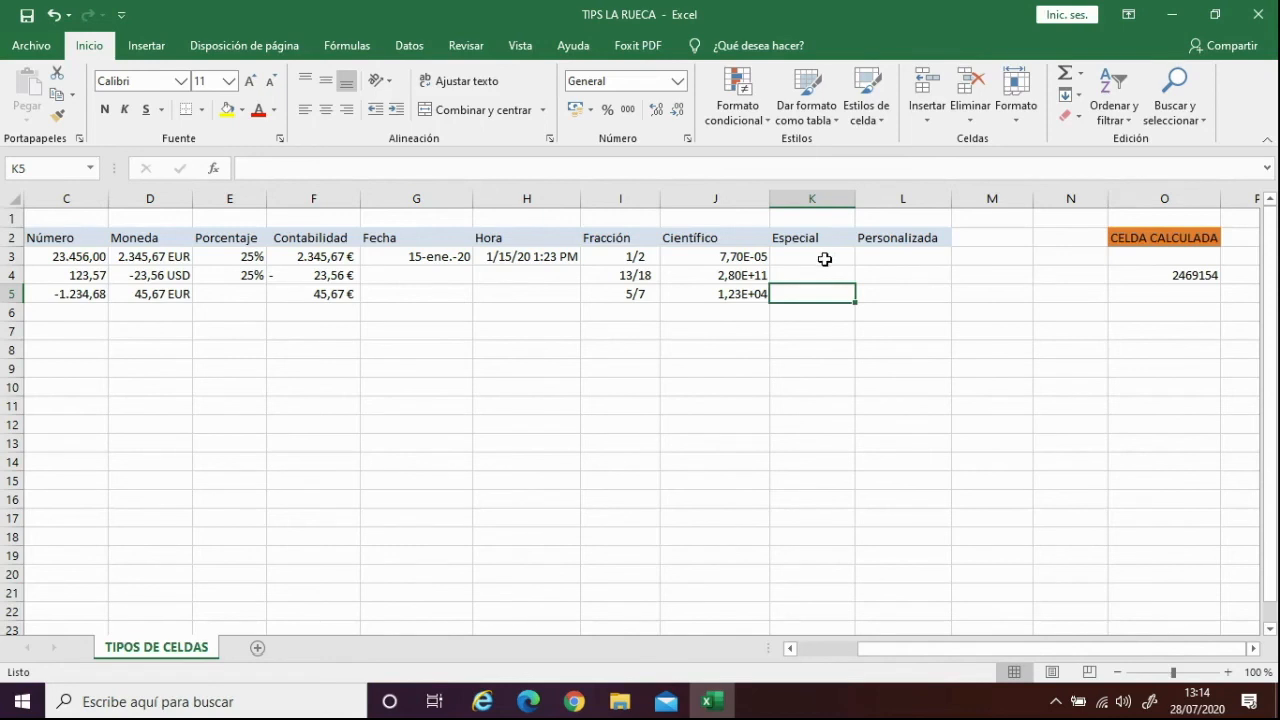
{"action": "left_click", "coordinate": [828, 256]}
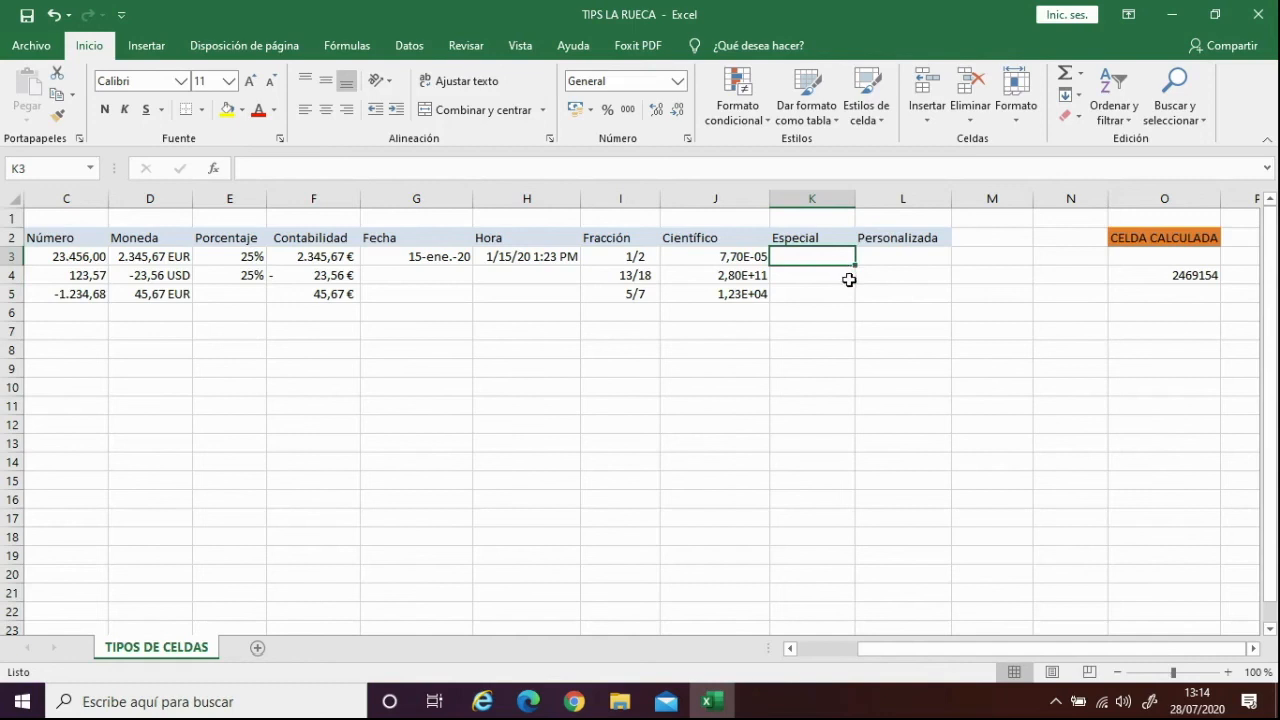
{"action": "type", "text": "08019"}
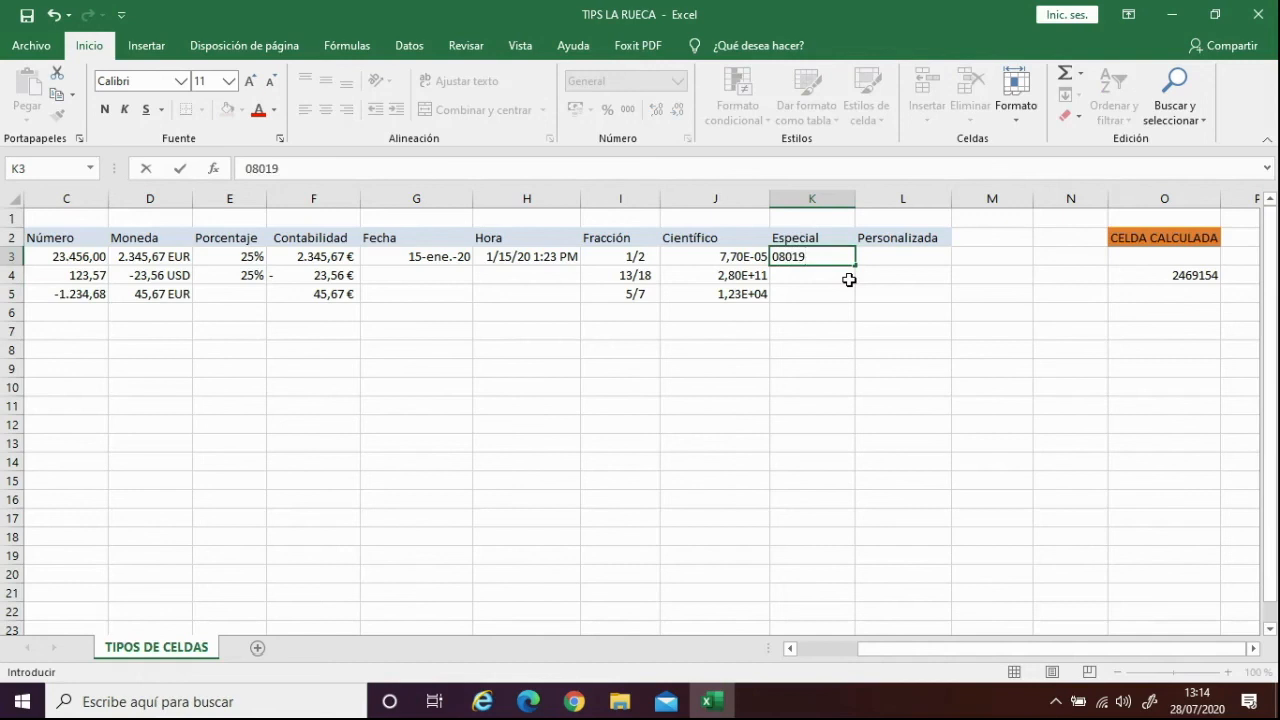
{"action": "key", "text": "Return"}
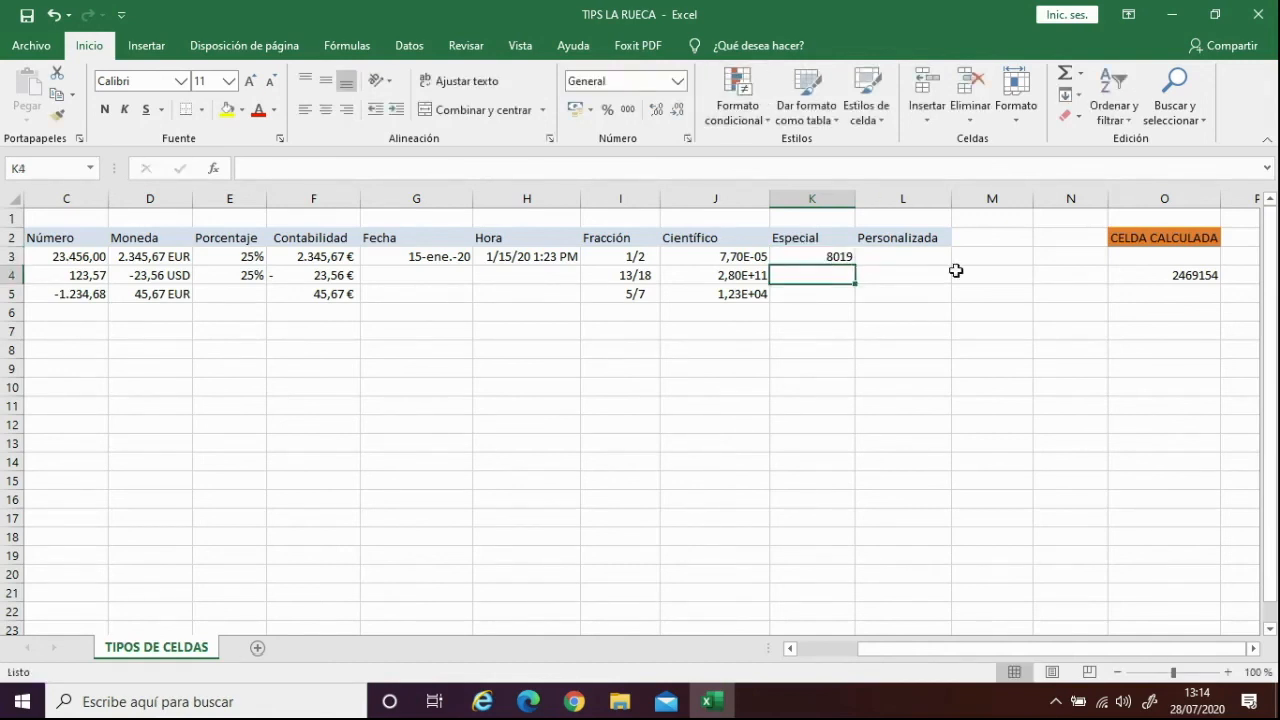
{"action": "left_click", "coordinate": [824, 258]}
Format all of column K with the Especial category, using the Código postal type for Español (España).
{"action": "left_click", "coordinate": [815, 199]}
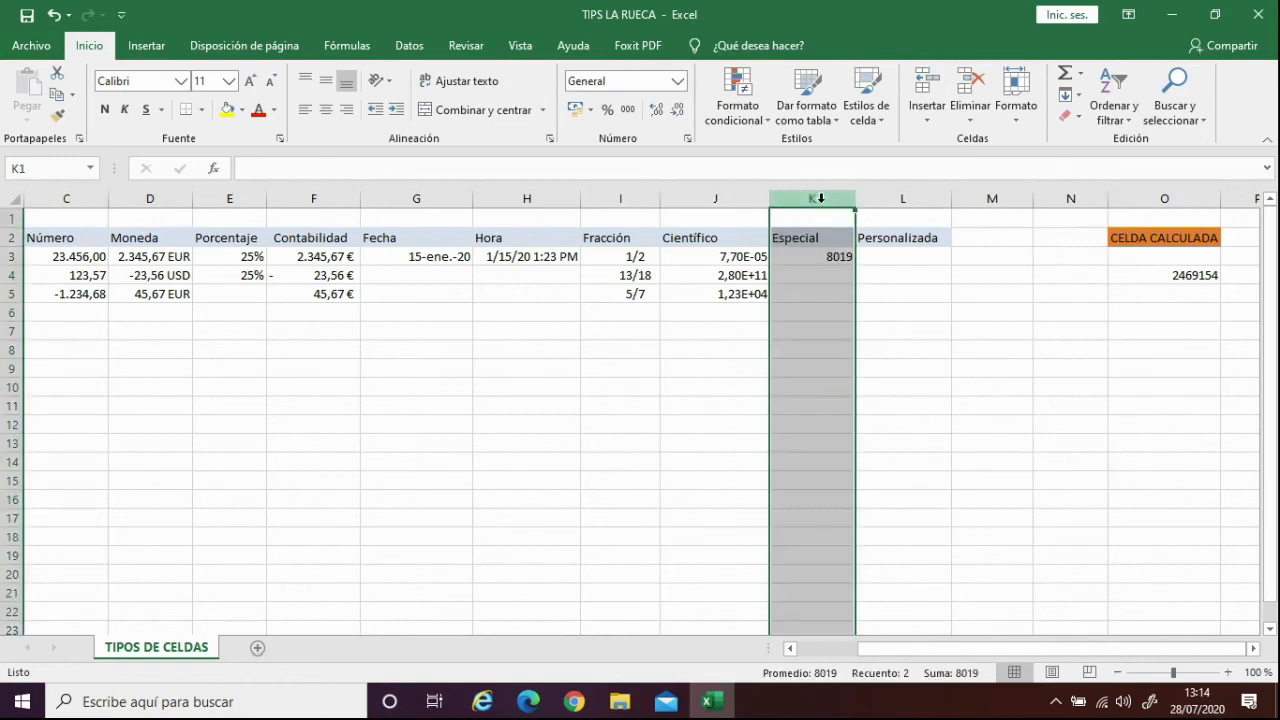
{"action": "right_click", "coordinate": [820, 201]}
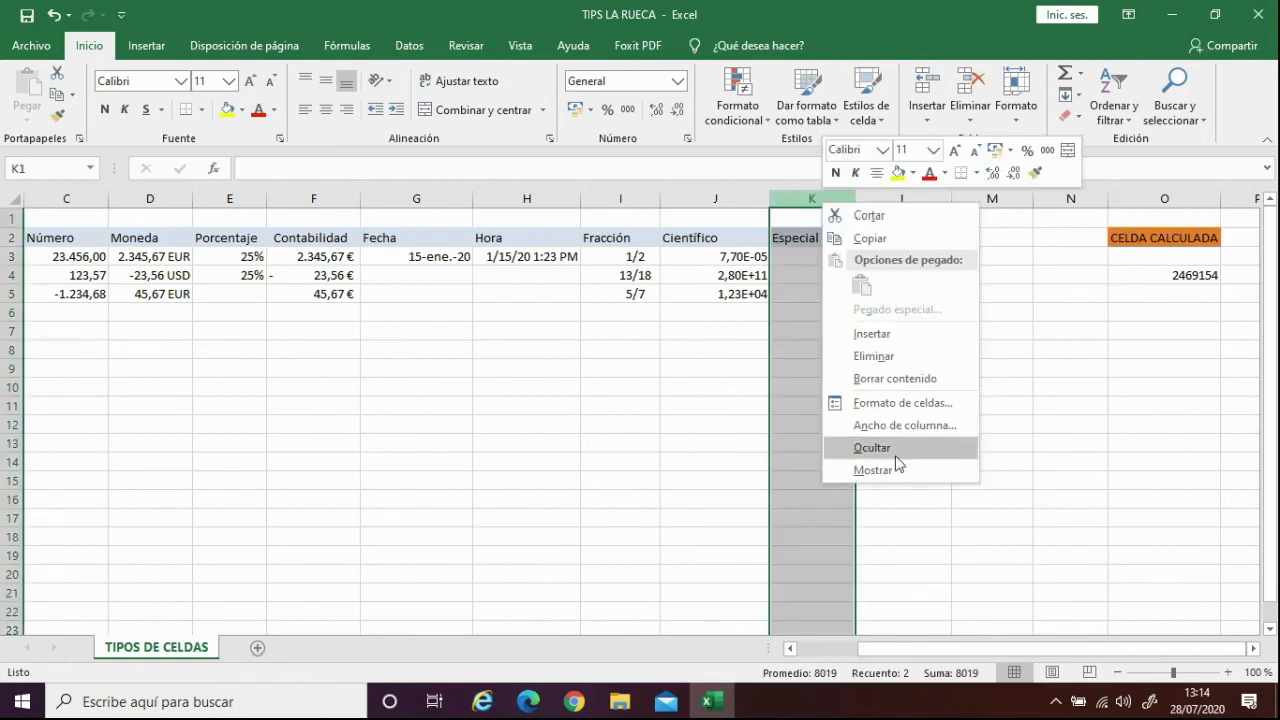
{"action": "left_click", "coordinate": [906, 402]}
{"action": "left_click", "coordinate": [727, 375]}
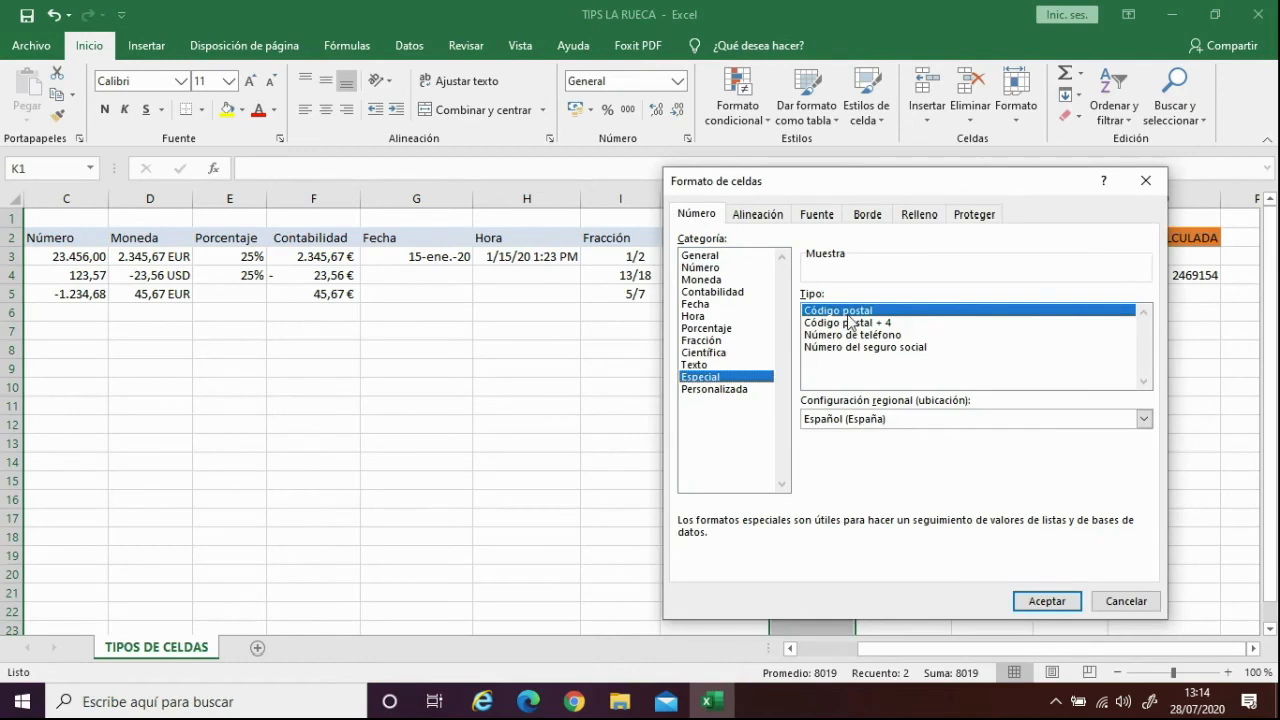
{"action": "left_click", "coordinate": [1047, 601]}
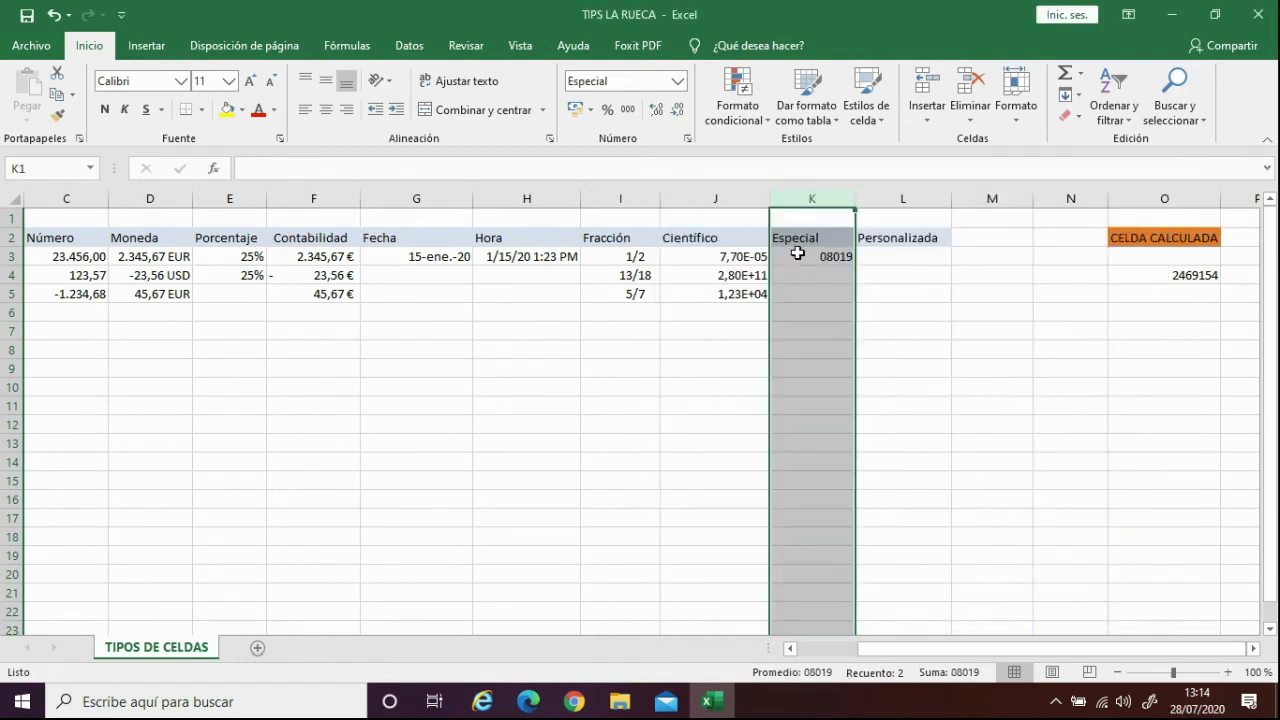
Copy the date from cell G3 in the Fecha column into cell L3 under Personalizada.
{"action": "left_click", "coordinate": [822, 274]}
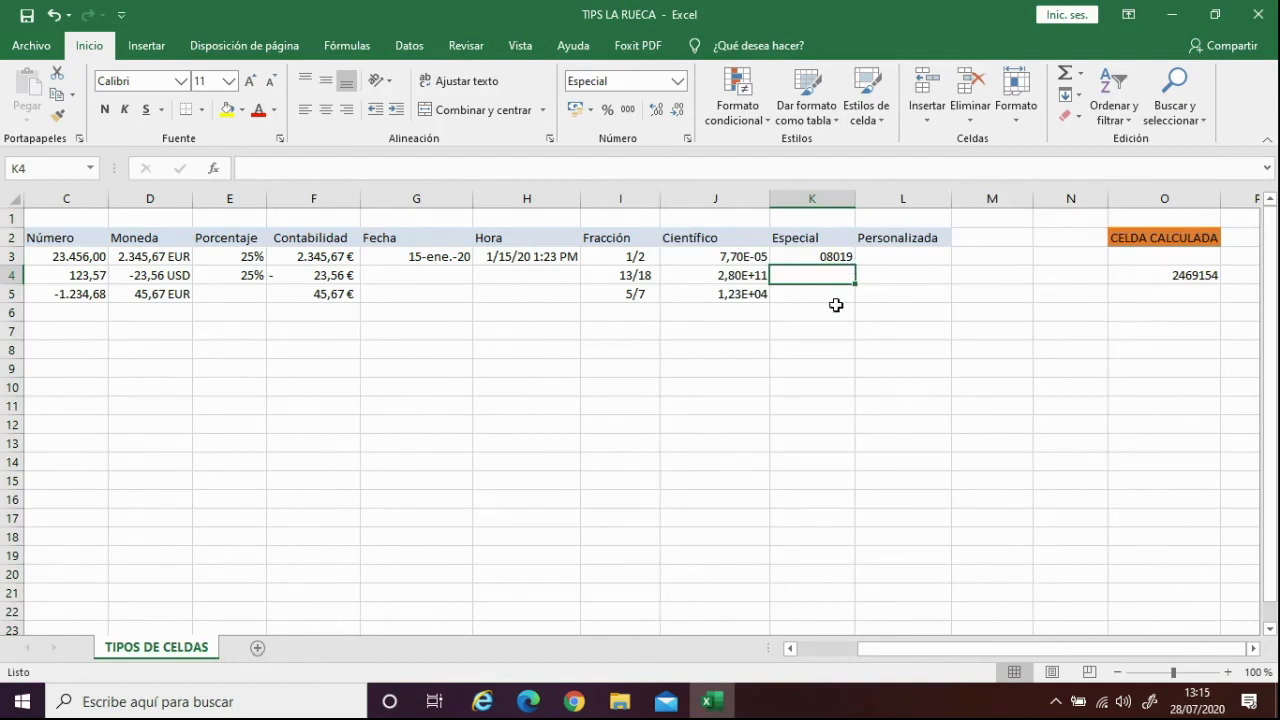
{"action": "left_click", "coordinate": [924, 259]}
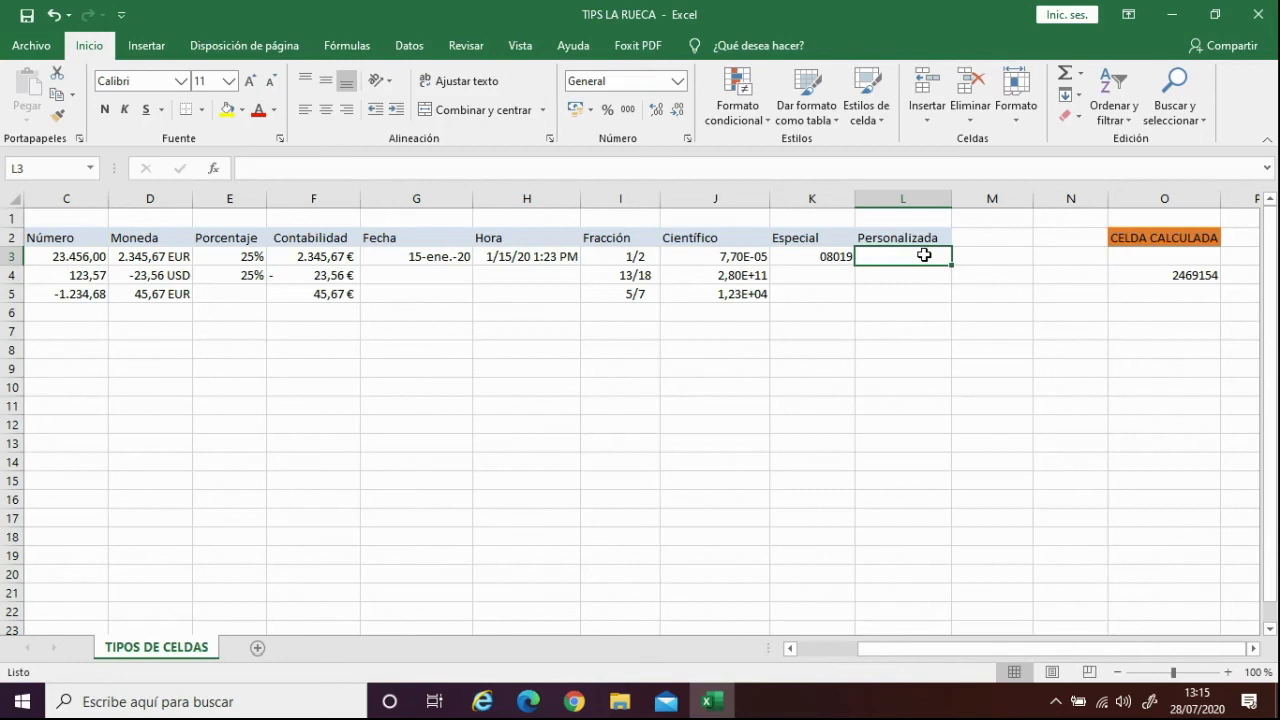
{"action": "left_click", "coordinate": [452, 260]}
{"action": "key", "text": "ctrl+c"}
{"action": "left_click", "coordinate": [897, 256]}
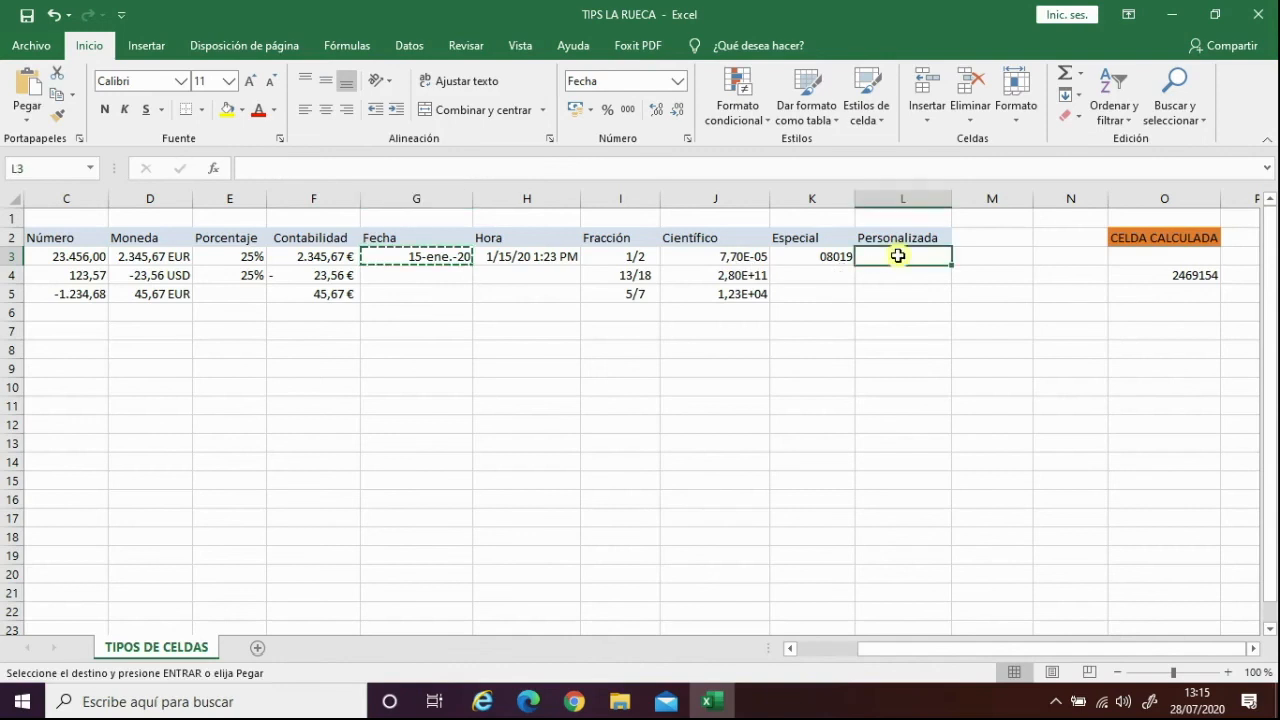
{"action": "key", "text": "Return"}
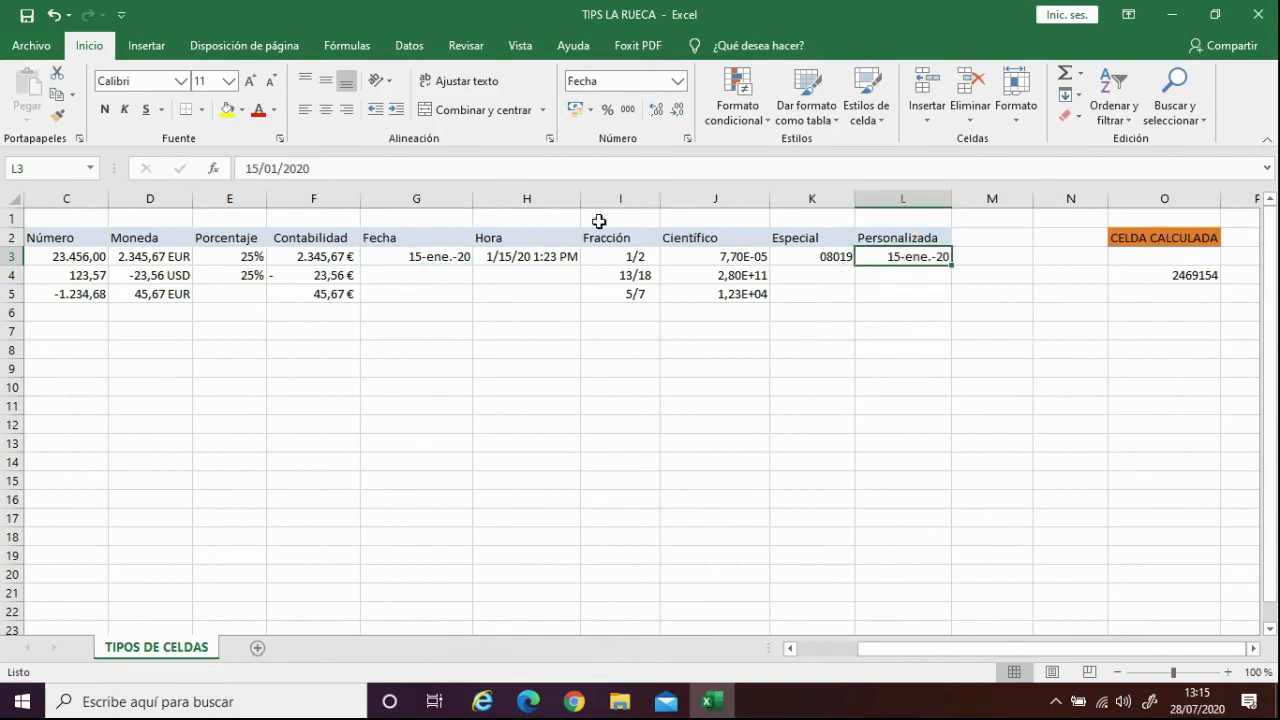
Format cell L3 with the Personalizada category, using the mmm-aa type code.
{"action": "right_click", "coordinate": [928, 259]}
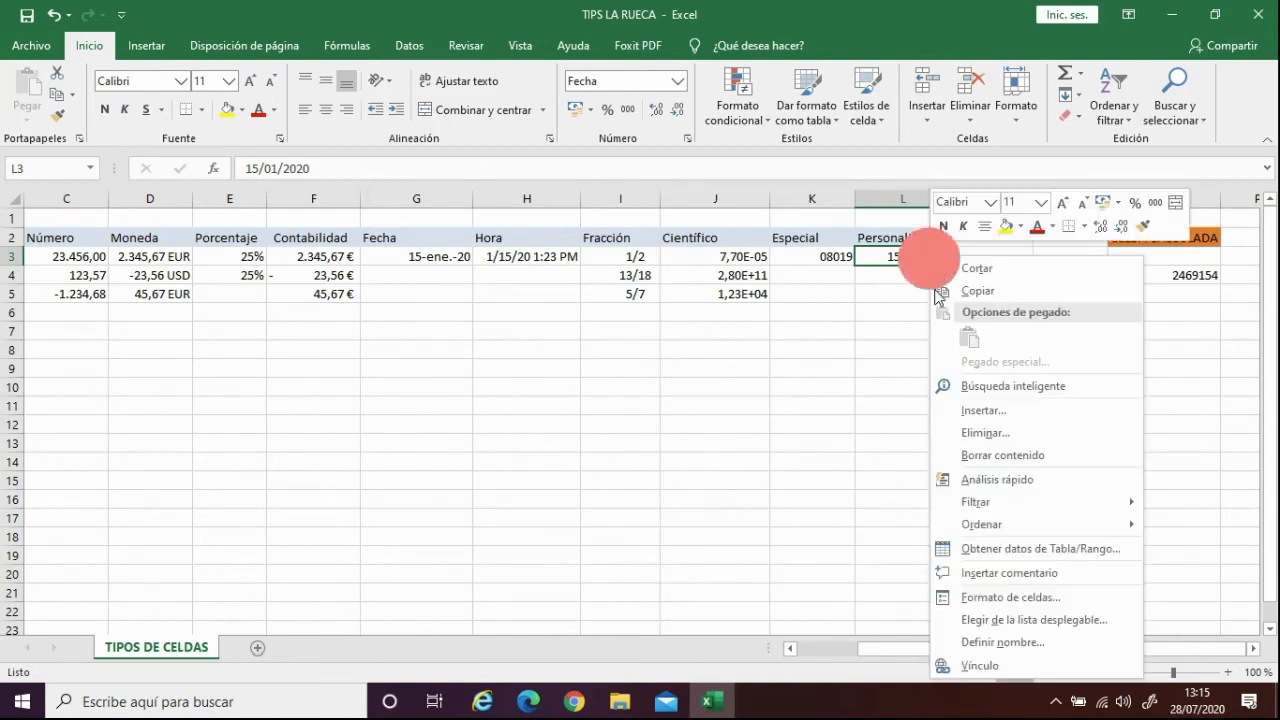
{"action": "left_click", "coordinate": [981, 597]}
{"action": "left_click", "coordinate": [796, 444]}
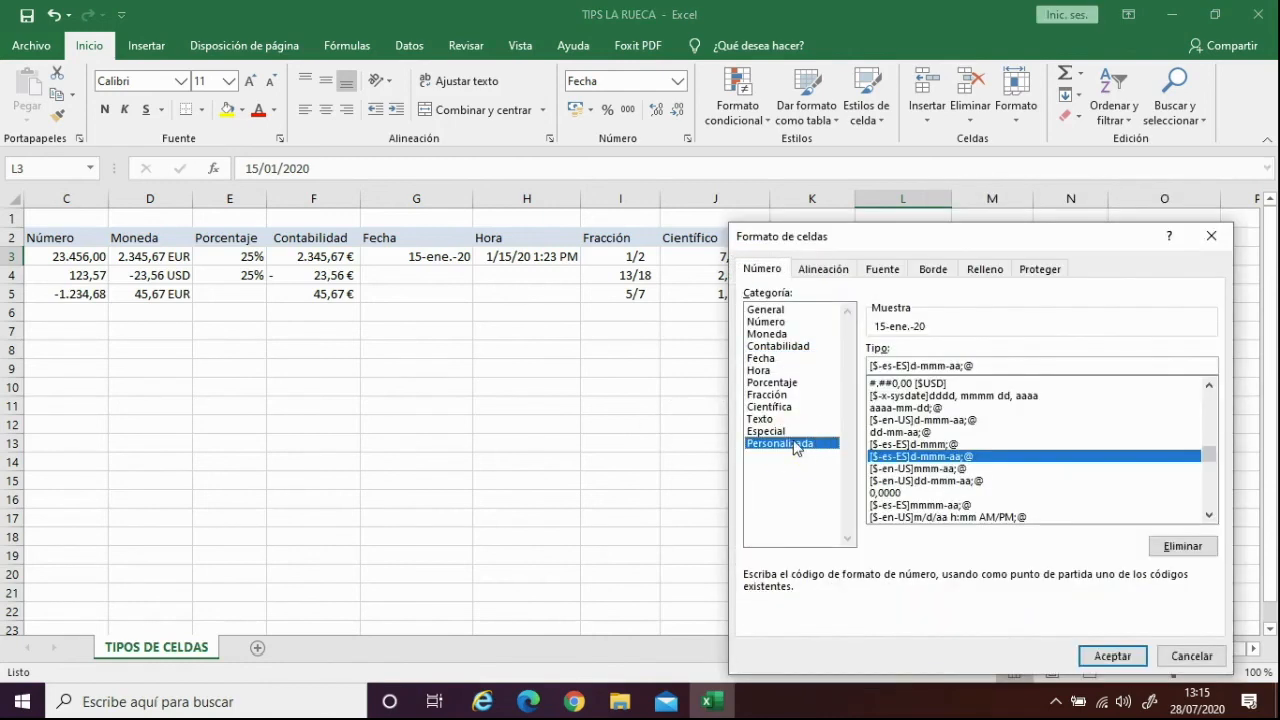
{"action": "left_click_drag", "start_coordinate": [1210, 456], "coordinate": [1228, 424]}
{"action": "left_click", "coordinate": [915, 468]}
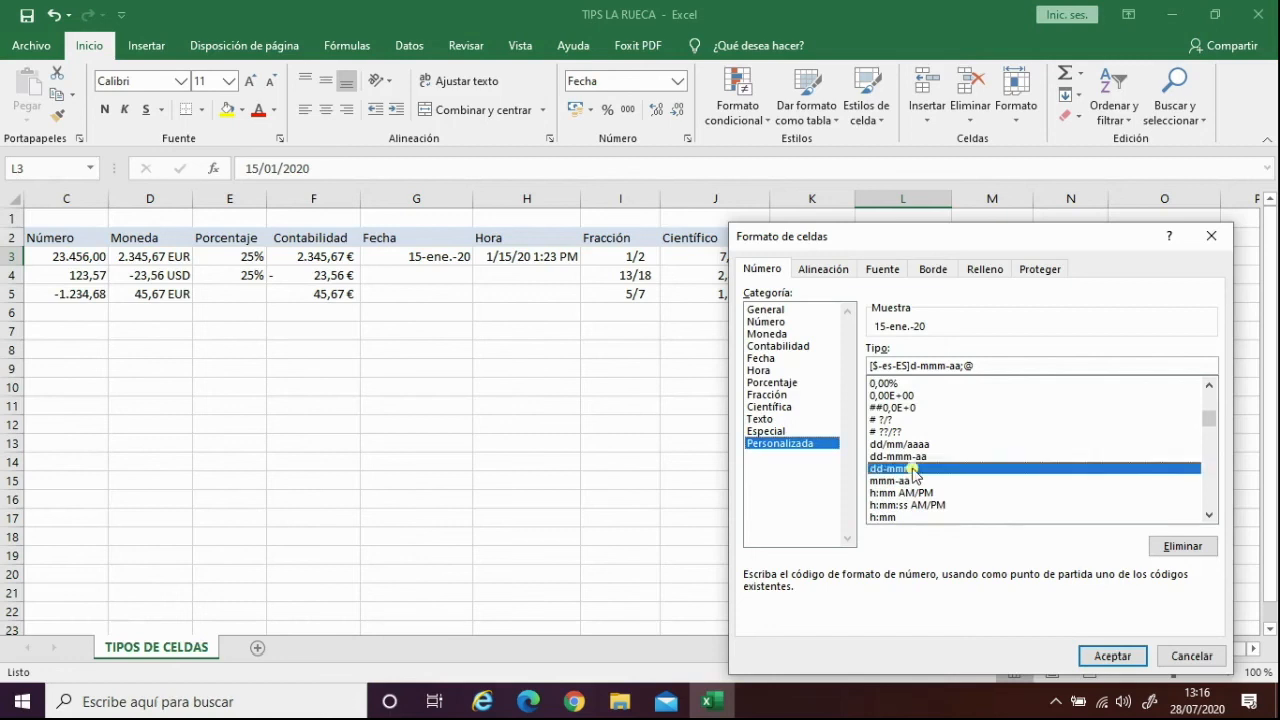
{"action": "left_click", "coordinate": [900, 481]}
{"action": "left_click", "coordinate": [1112, 656]}
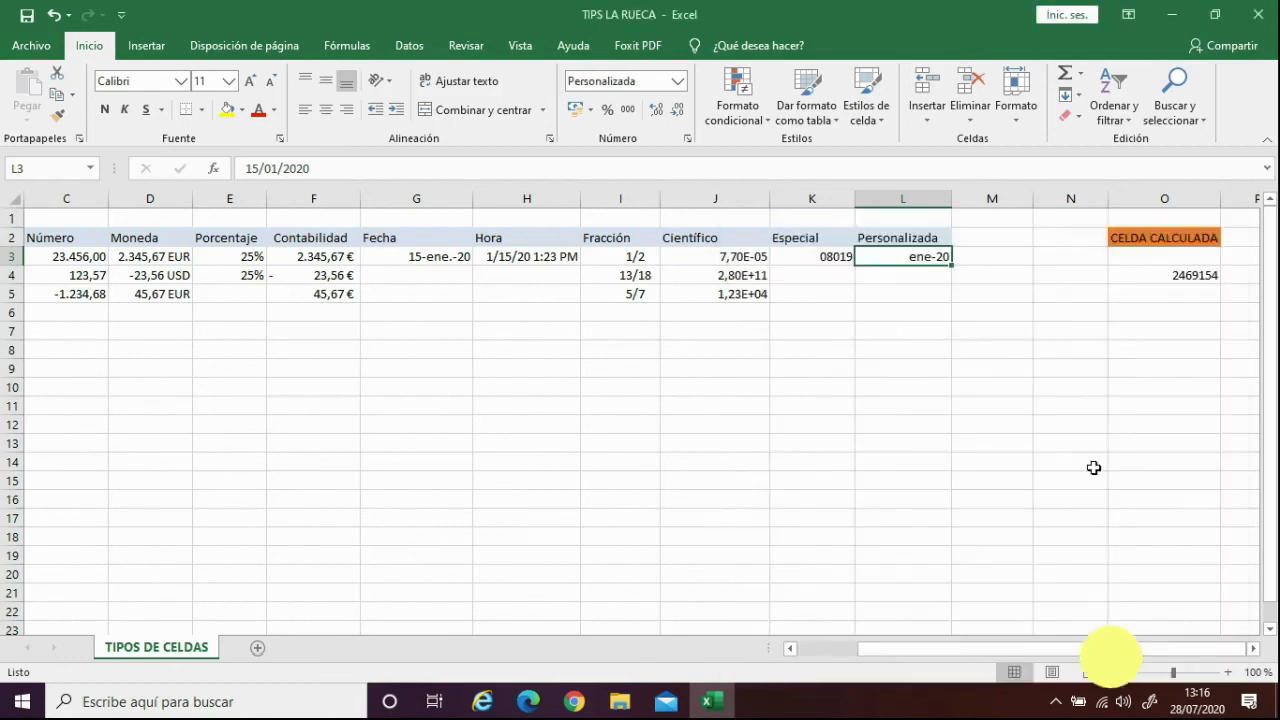